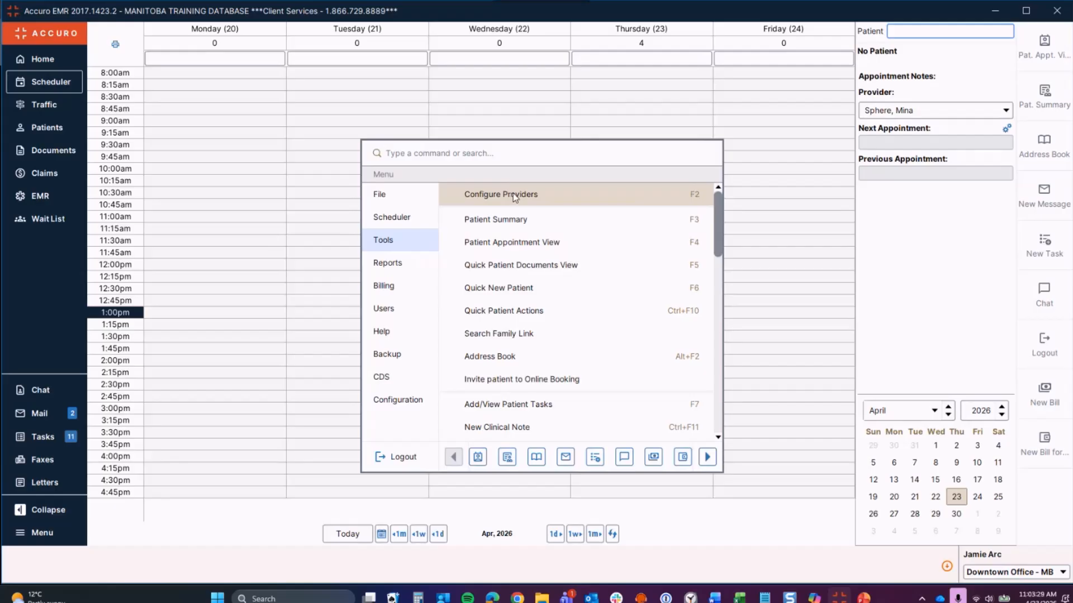
Step: Launch the Provider Wizard for the existing provider from Configure Providers, at Provider Details
{"action": "left_click", "coordinate": [662, 197]}
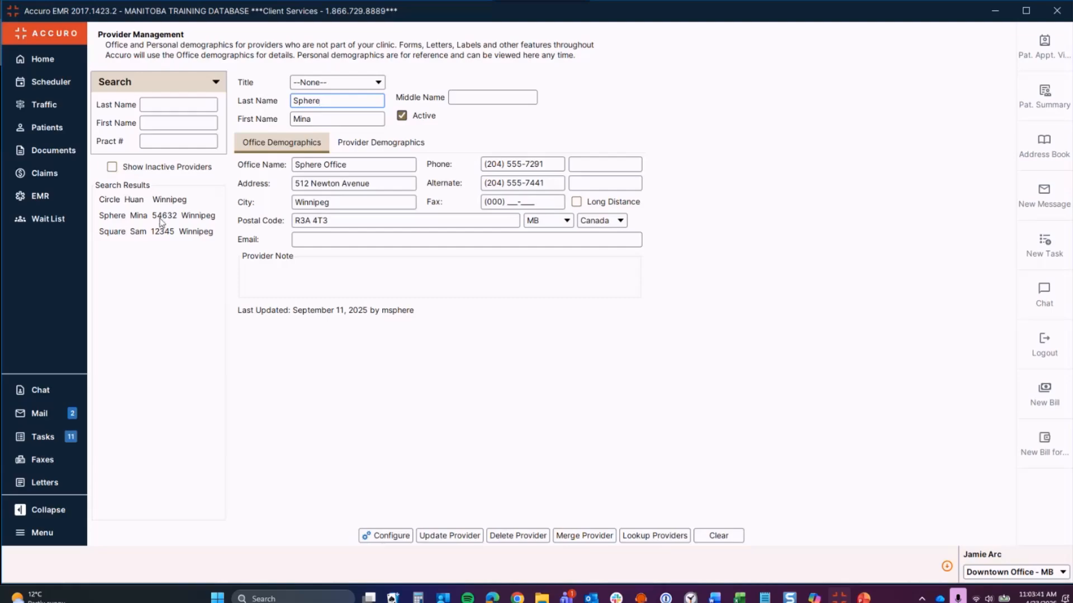
{"action": "left_click", "coordinate": [387, 531]}
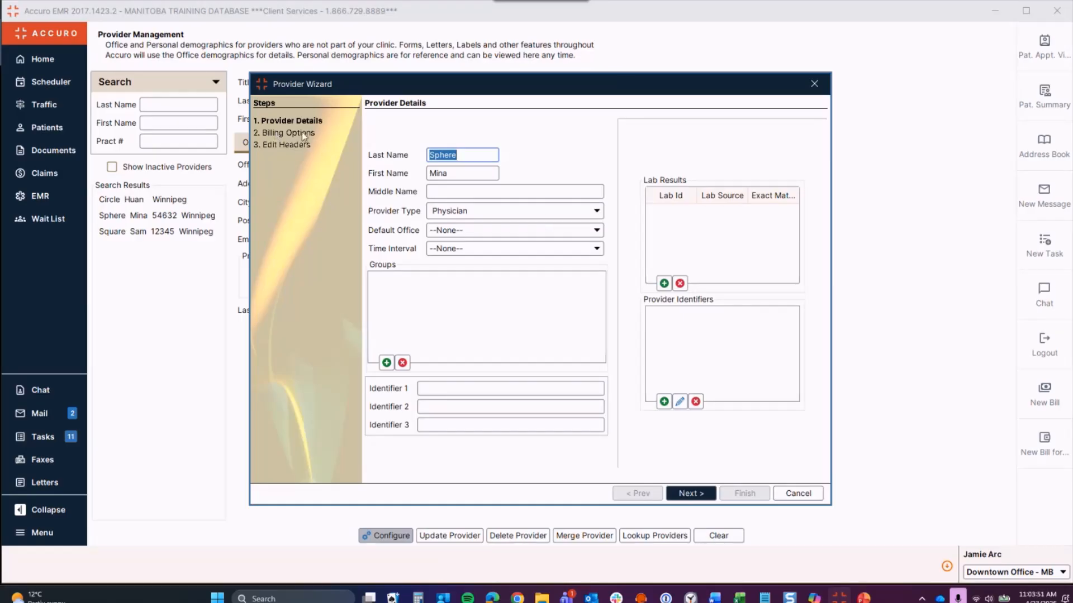
Step: Advance the Provider Wizard to Billing Options, showing practitioner 54632 and Dermatology specialty
{"action": "left_click", "coordinate": [691, 493]}
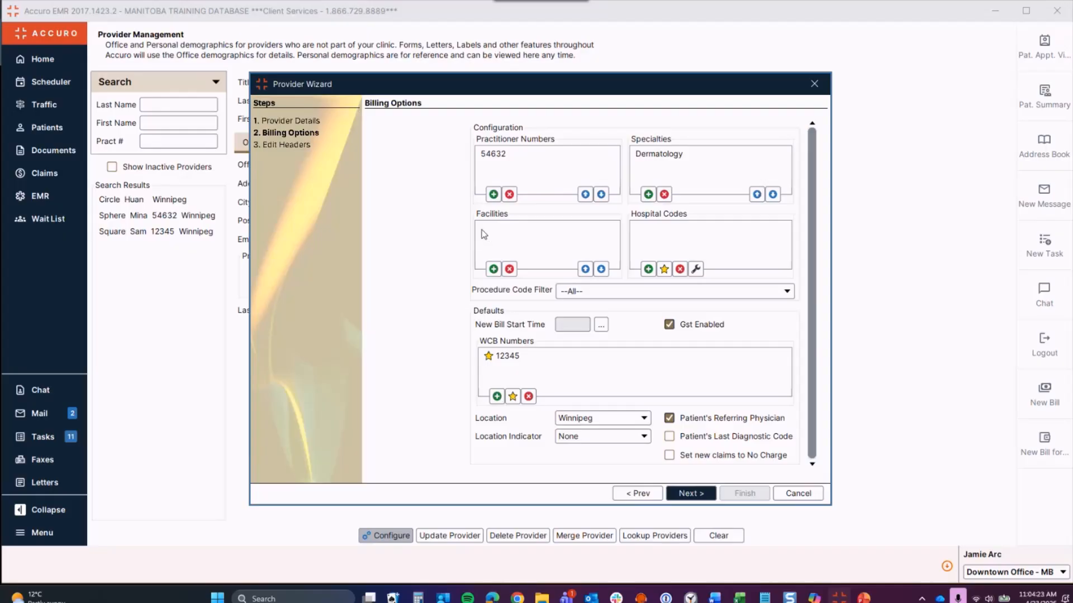
Step: Add facility number 12345, re-entering it after a five-digit format error
{"action": "left_click", "coordinate": [494, 269]}
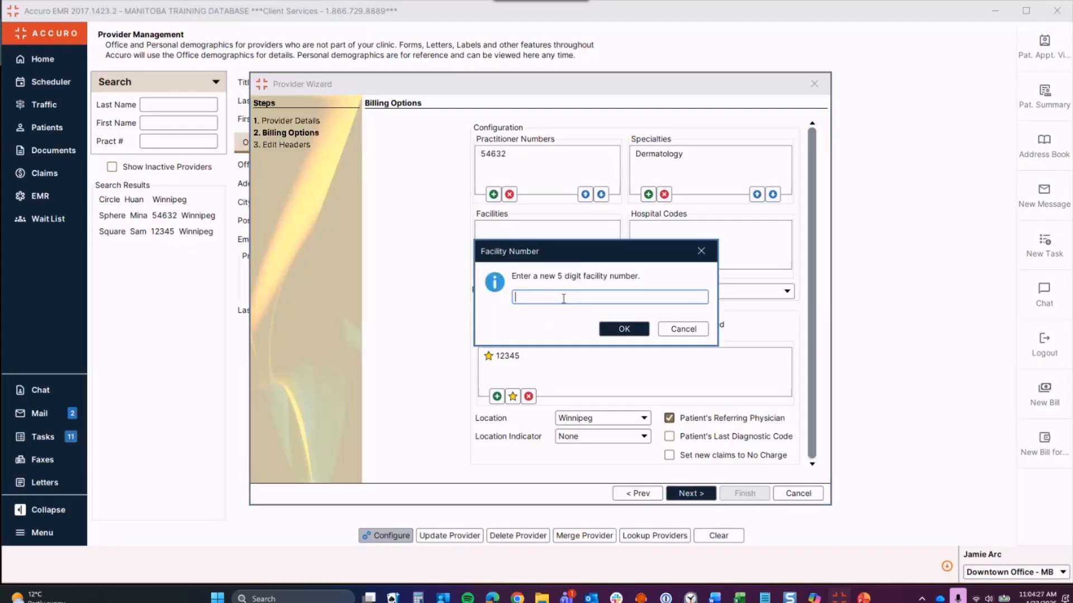
{"action": "type", "text": "12345"}
{"action": "left_click", "coordinate": [626, 328]}
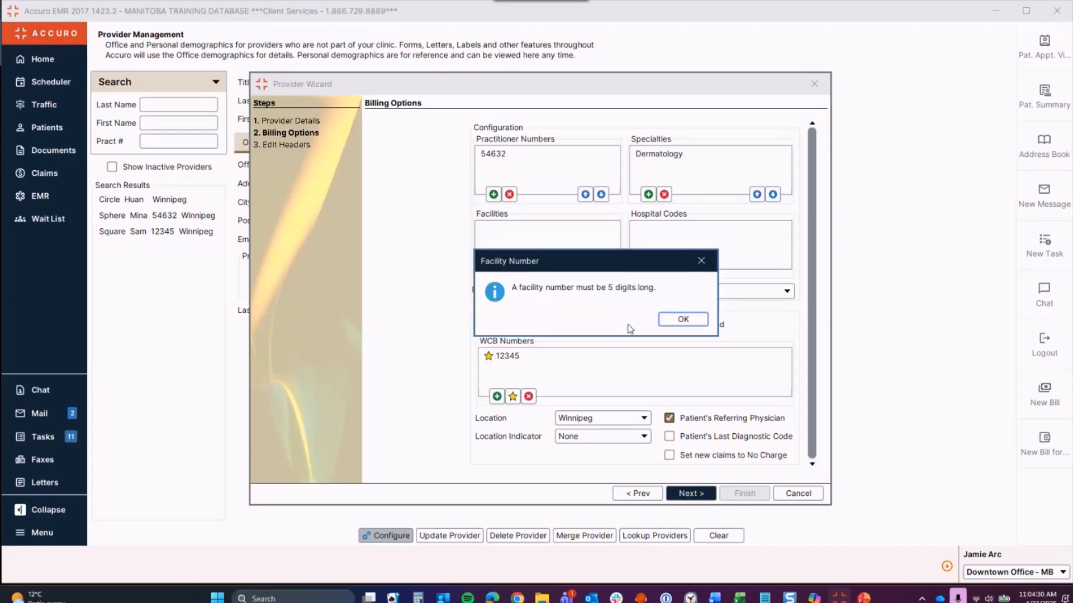
{"action": "left_click", "coordinate": [668, 319]}
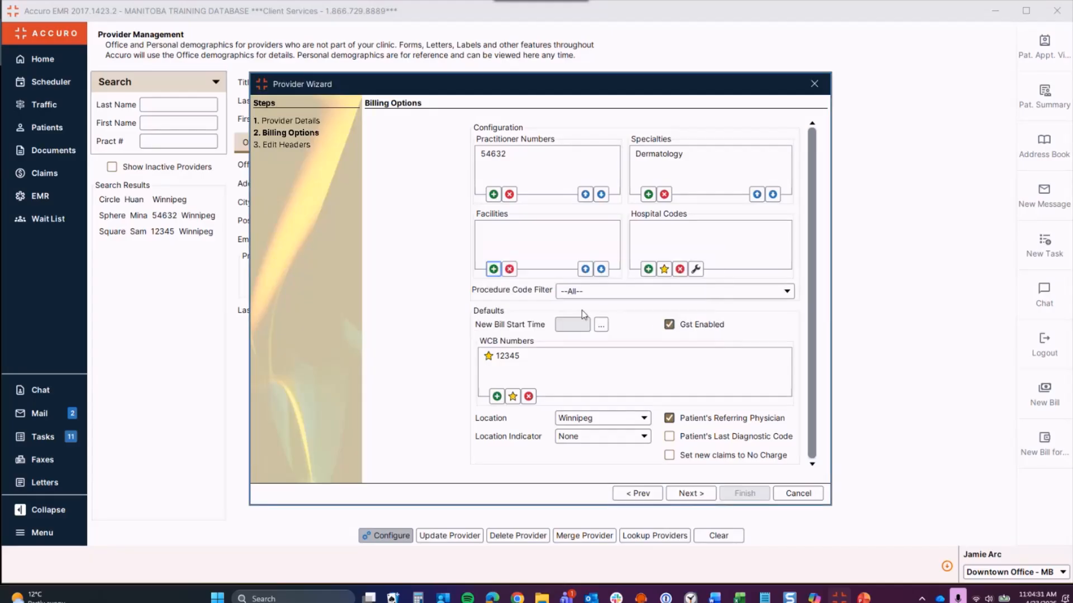
{"action": "left_click", "coordinate": [493, 269]}
{"action": "type", "text": "12345"}
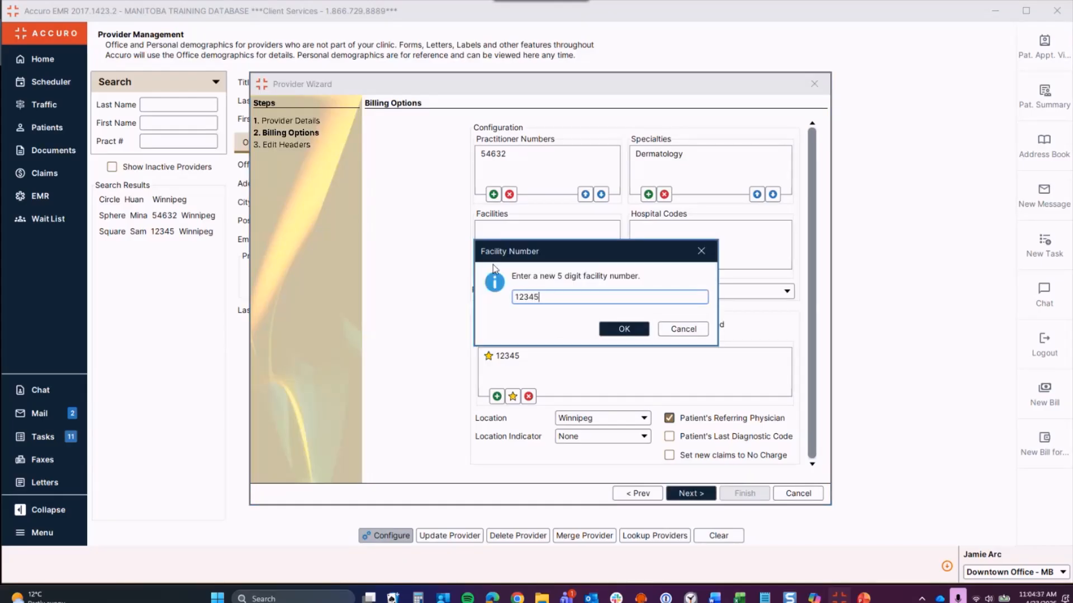
{"action": "left_click", "coordinate": [624, 328]}
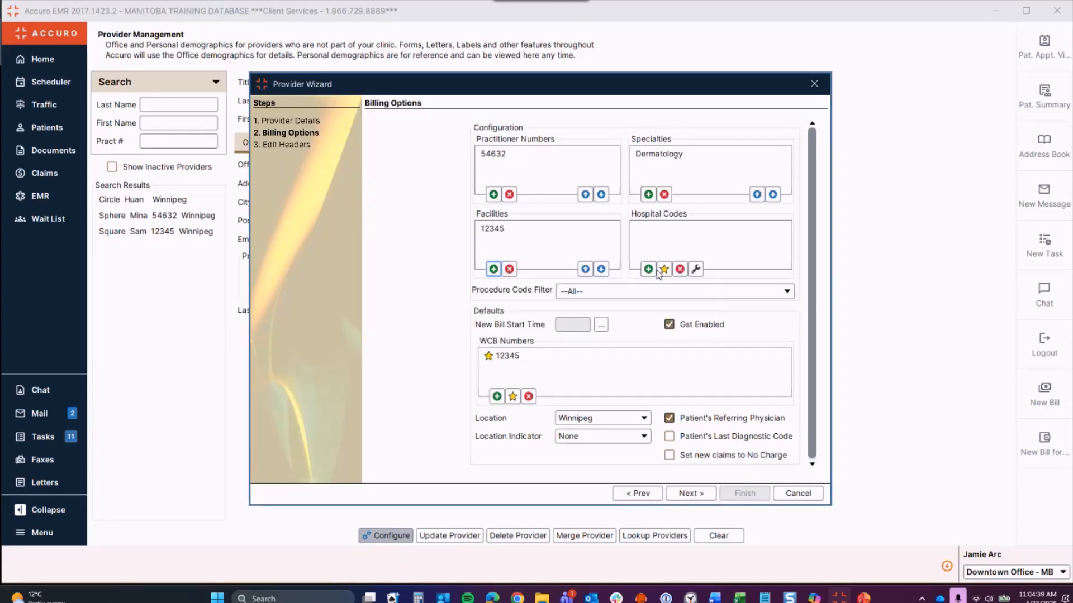
Step: Add Concordia Hospital (009) as the provider's hospital code
{"action": "left_click", "coordinate": [648, 268]}
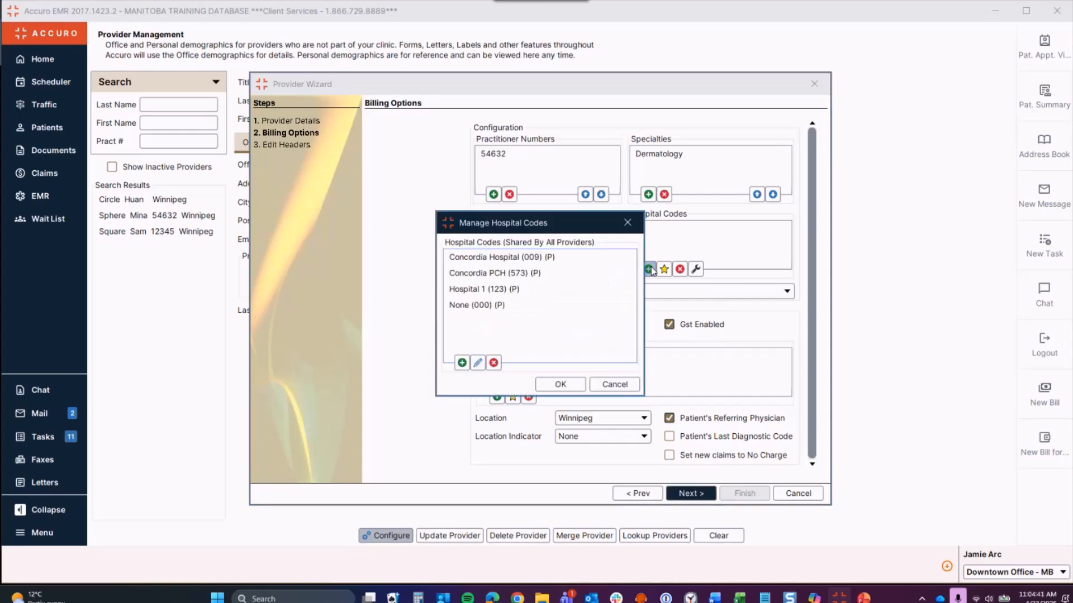
{"action": "left_click", "coordinate": [525, 261]}
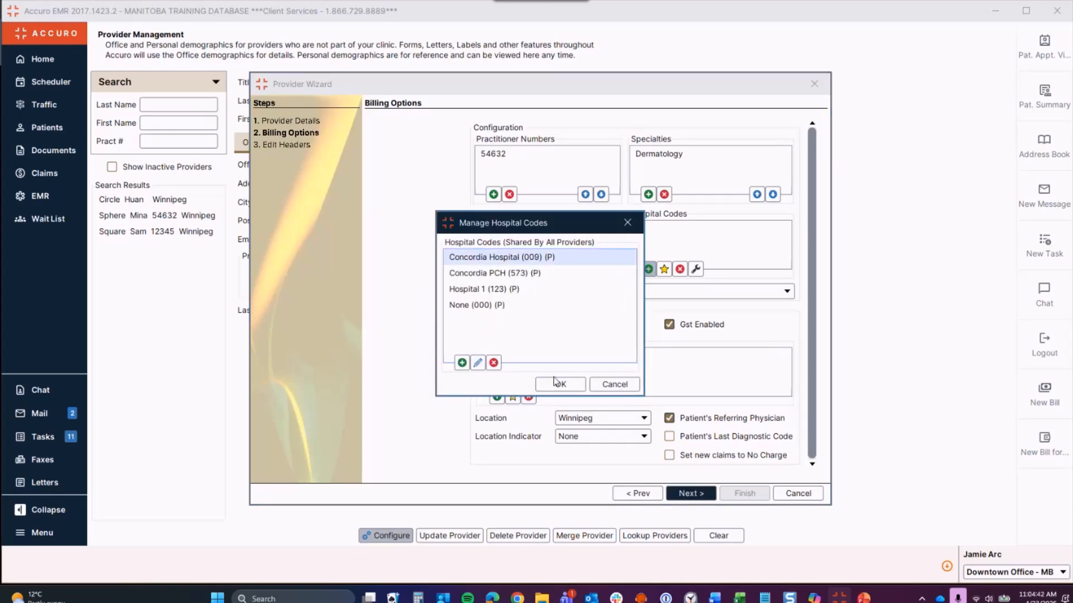
{"action": "left_click", "coordinate": [563, 389]}
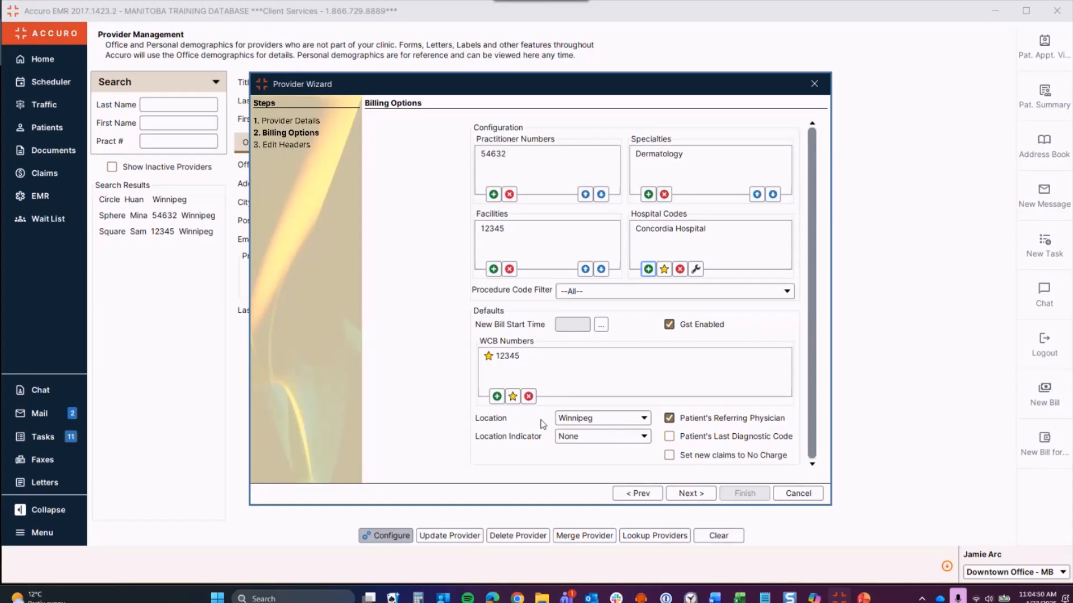
Step: Keep Winnipeg location and no location indicator; default new bills to the patient's last diagnostic code
{"action": "left_click", "coordinate": [584, 424]}
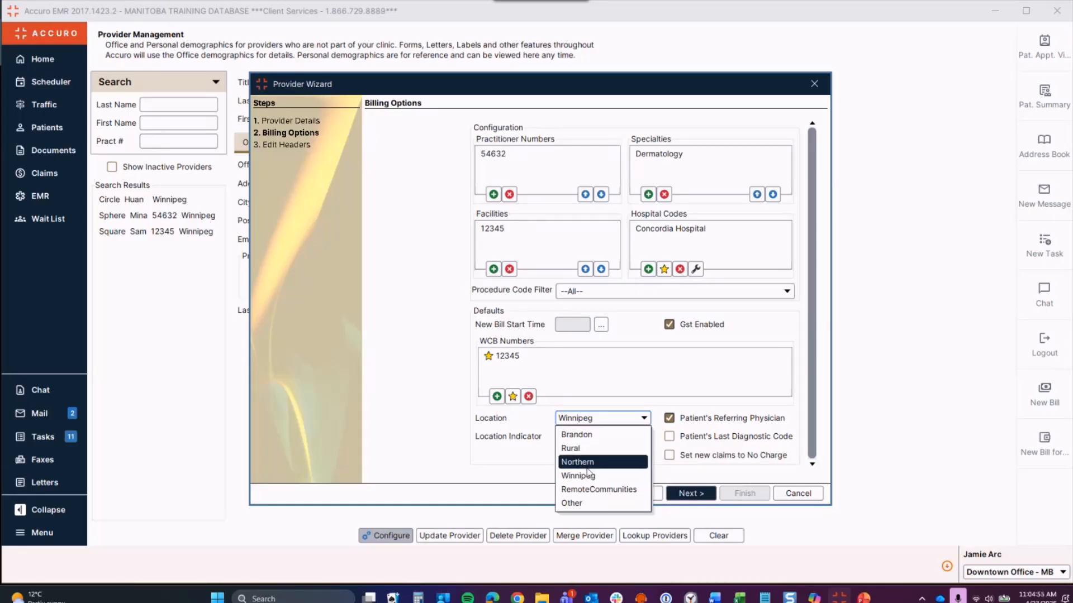
{"action": "left_click", "coordinate": [581, 420]}
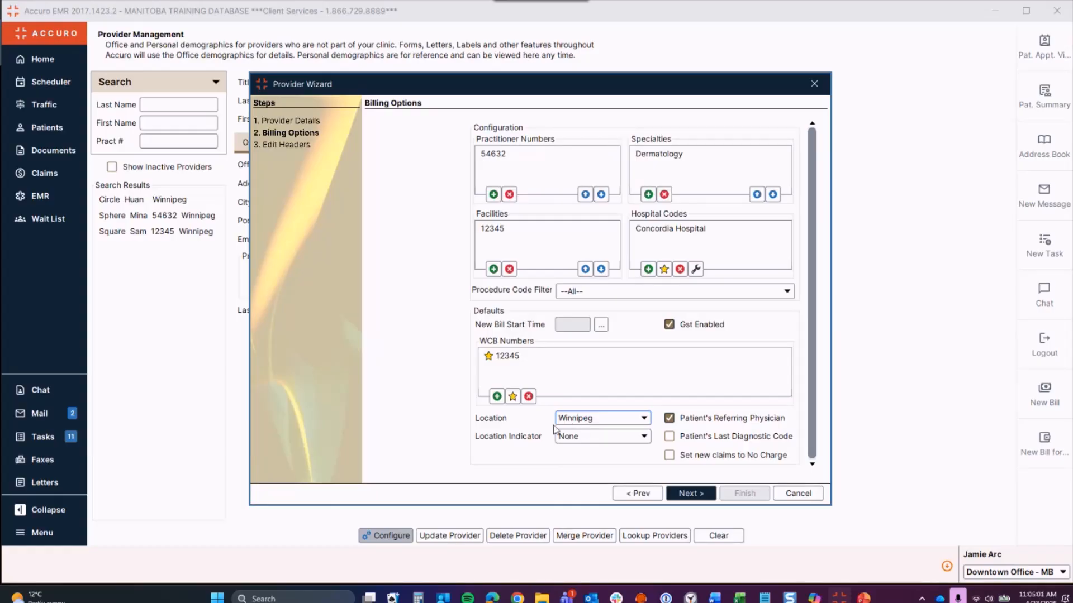
{"action": "left_click", "coordinate": [592, 436]}
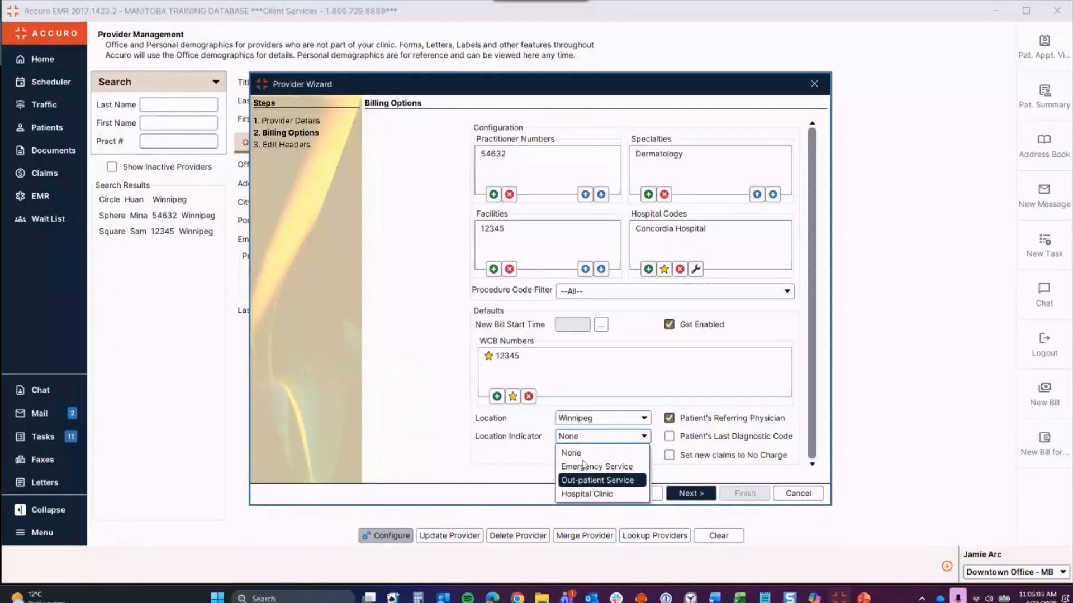
{"action": "left_click", "coordinate": [518, 469]}
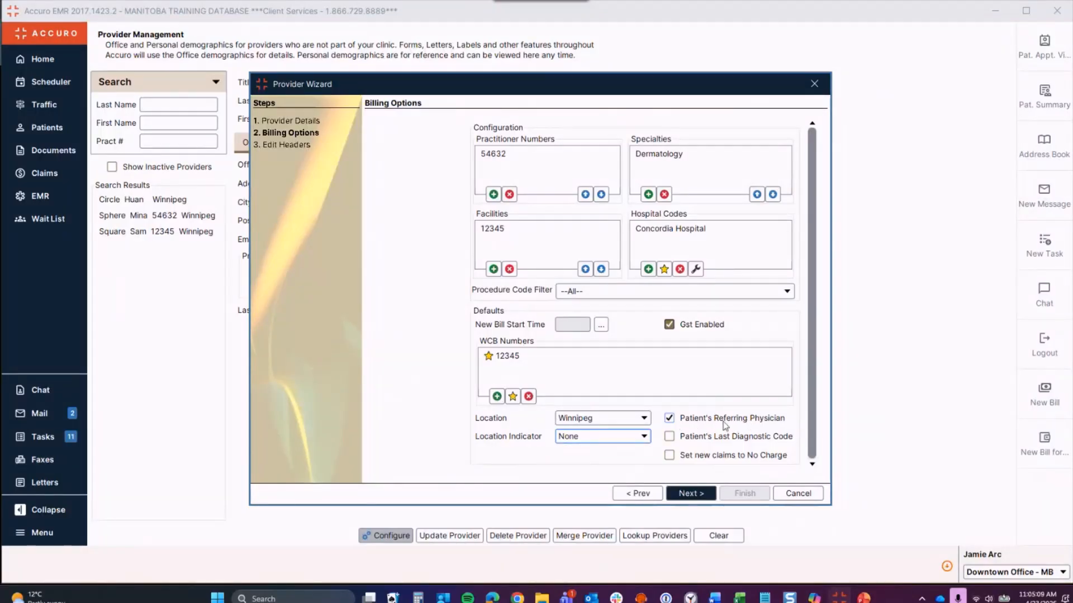
{"action": "mouse_move", "coordinate": [767, 425]}
{"action": "left_click", "coordinate": [670, 438]}
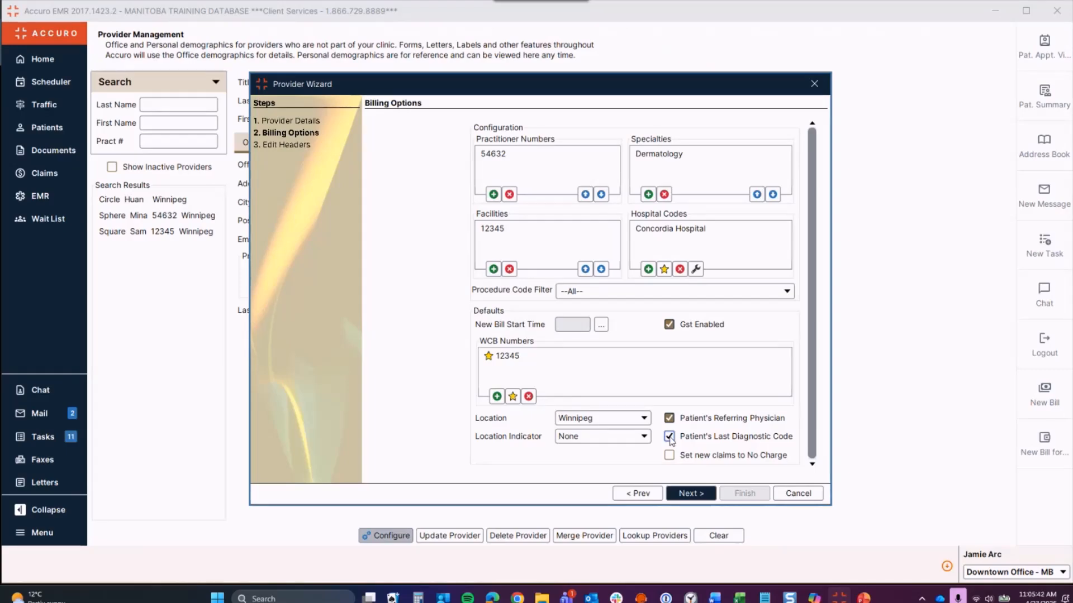
Step: Pass the Edit Headers step and finish the Provider Wizard to save the provider
{"action": "left_click", "coordinate": [693, 494]}
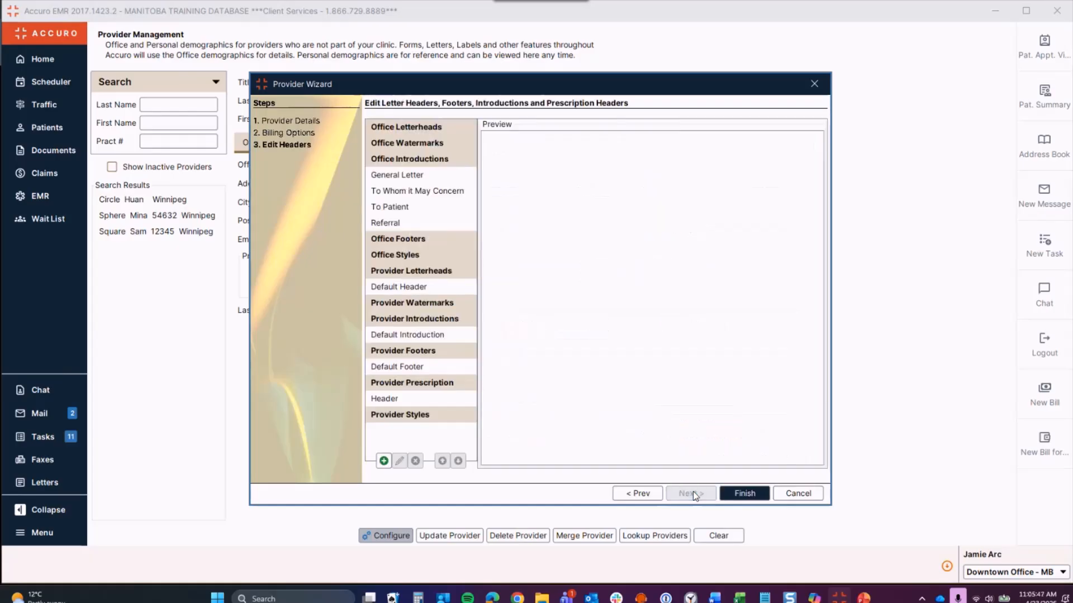
{"action": "left_click", "coordinate": [738, 494]}
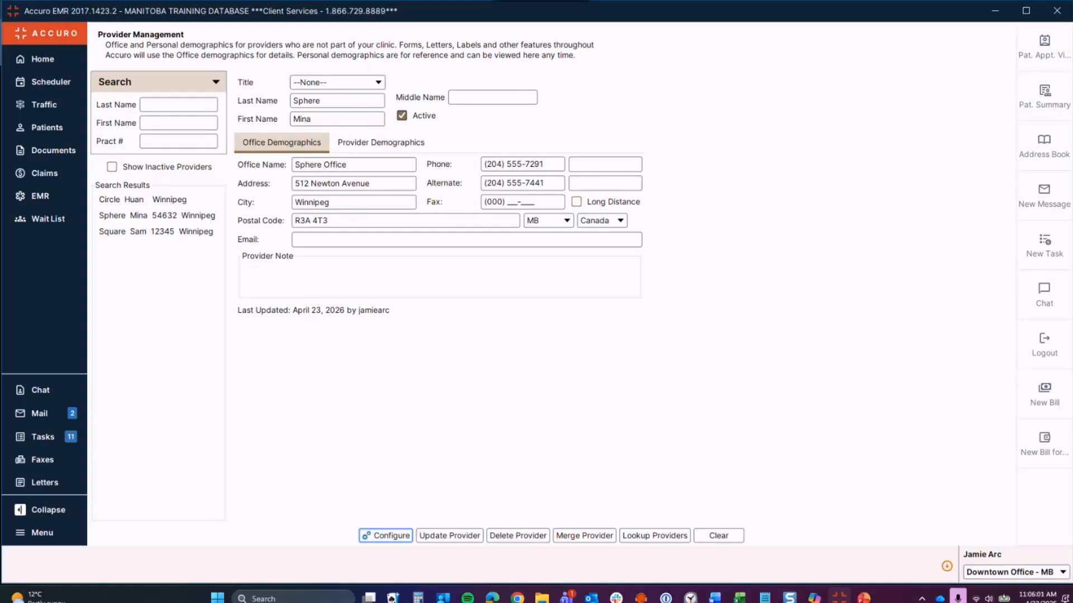
Step: Bring up File > User Preferences at its empty Logins section
{"action": "left_click", "coordinate": [63, 537]}
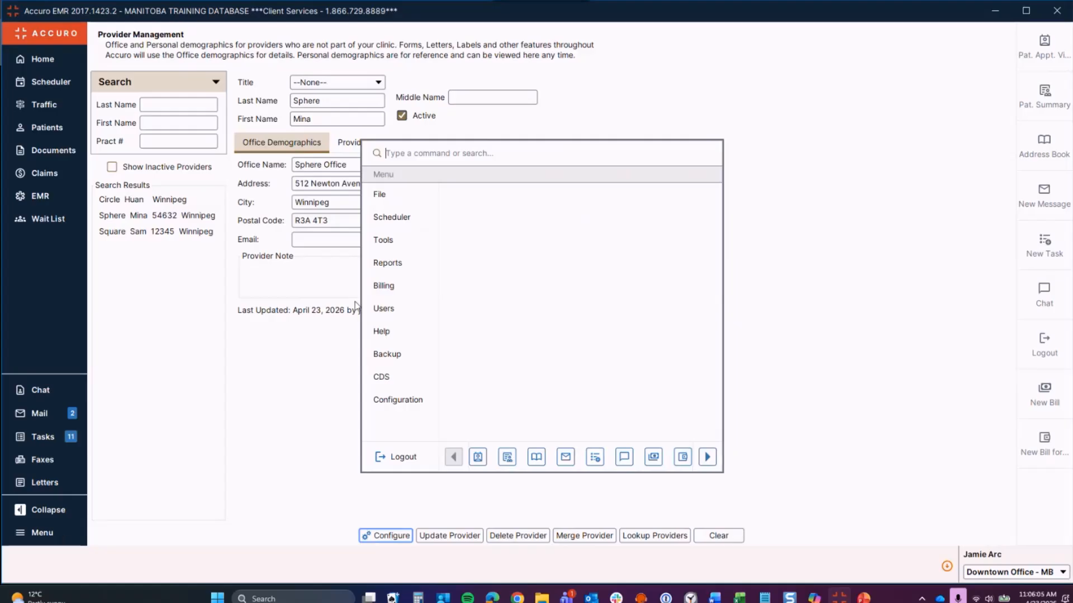
{"action": "mouse_move", "coordinate": [390, 195]}
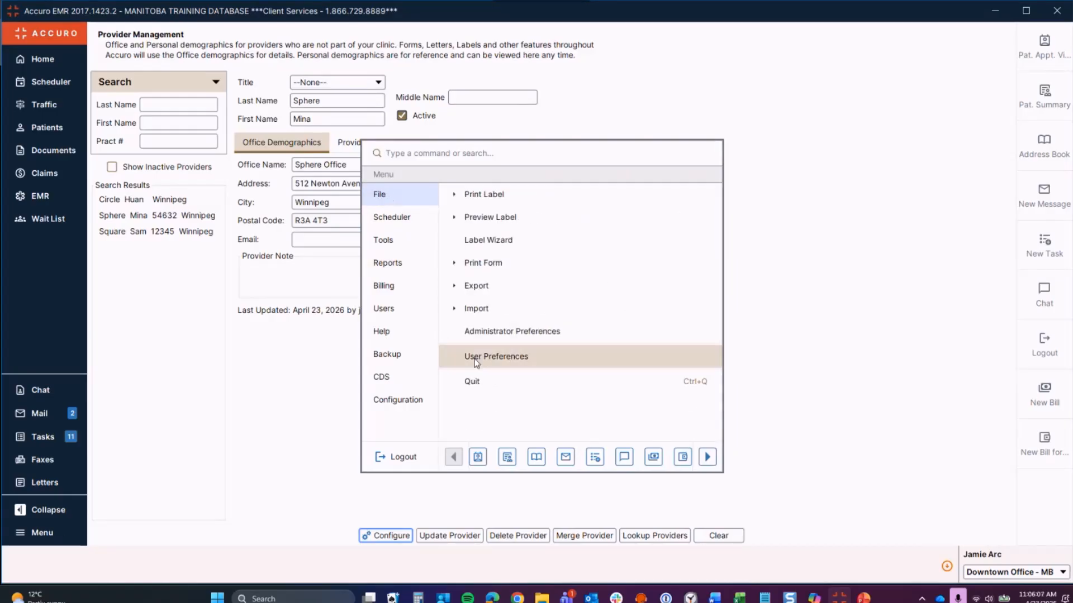
{"action": "left_click", "coordinate": [487, 358]}
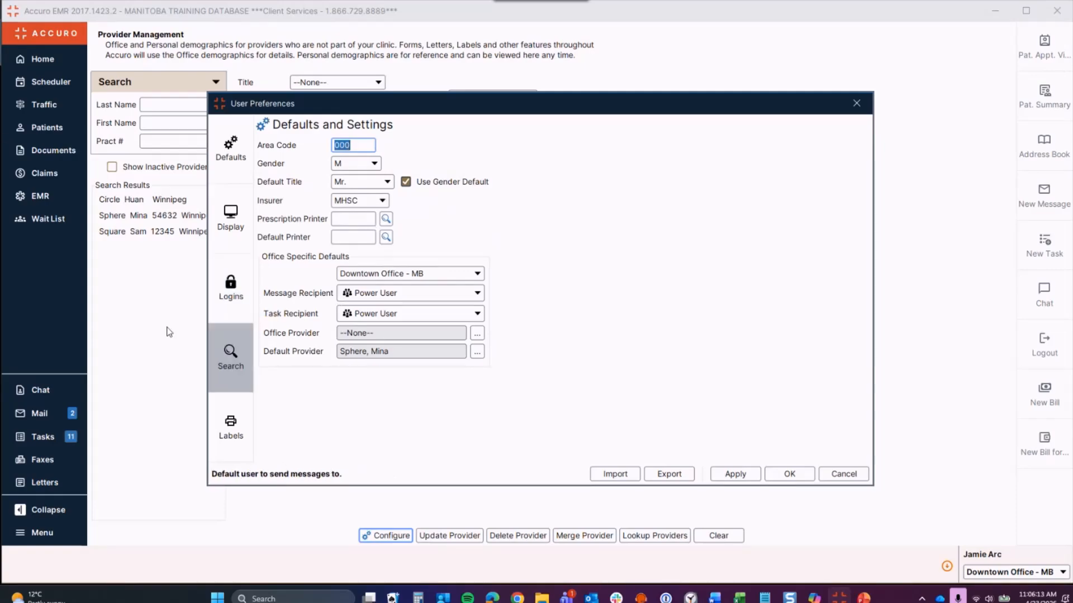
{"action": "left_click", "coordinate": [237, 298]}
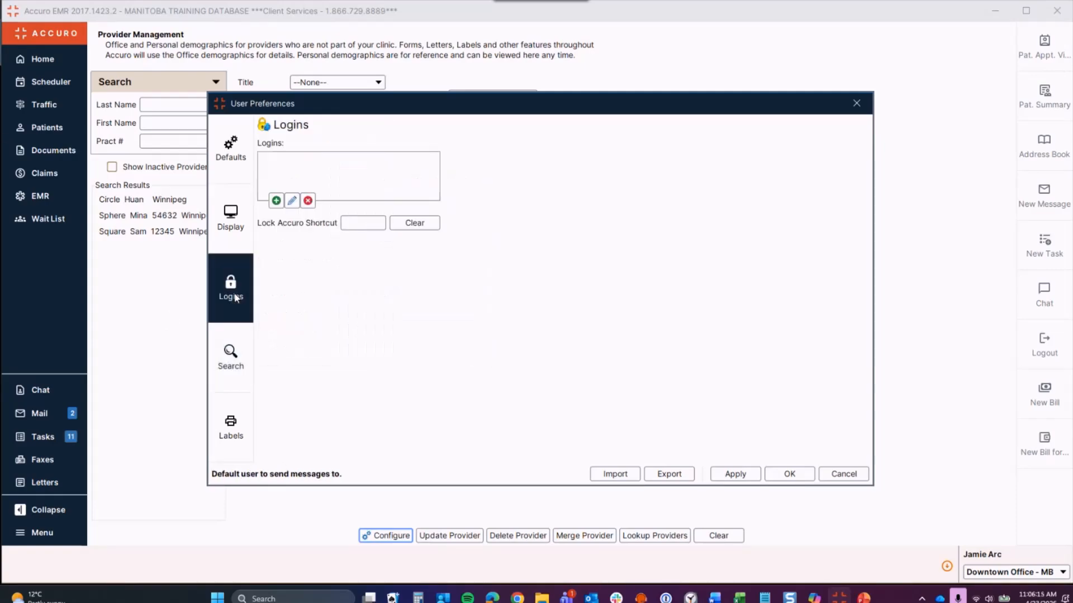
Step: Start a new login of type User Site Key covering All Offices
{"action": "left_click", "coordinate": [276, 201]}
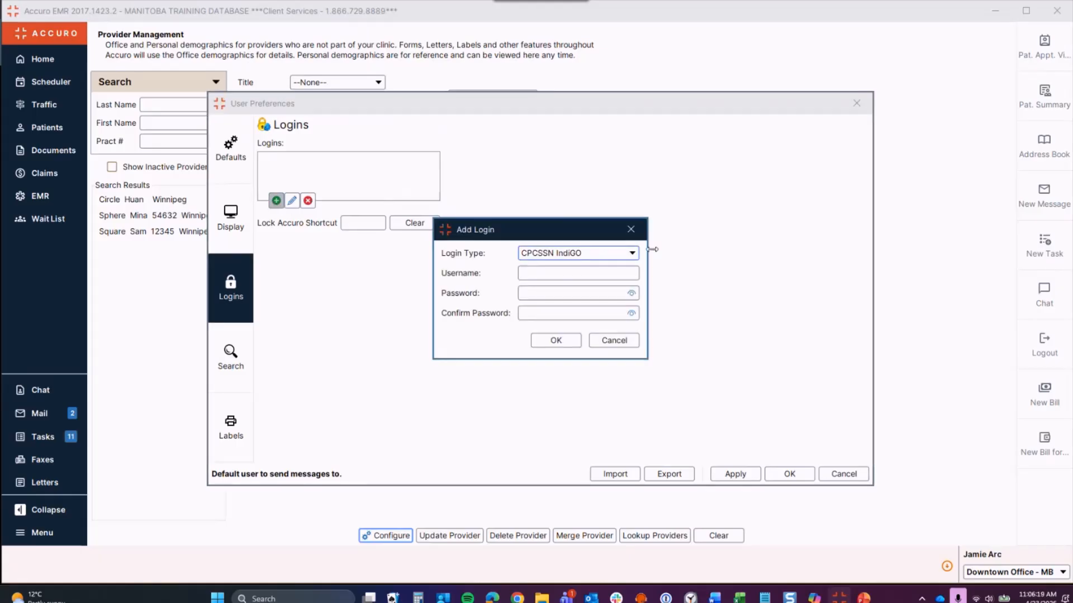
{"action": "left_click", "coordinate": [626, 256]}
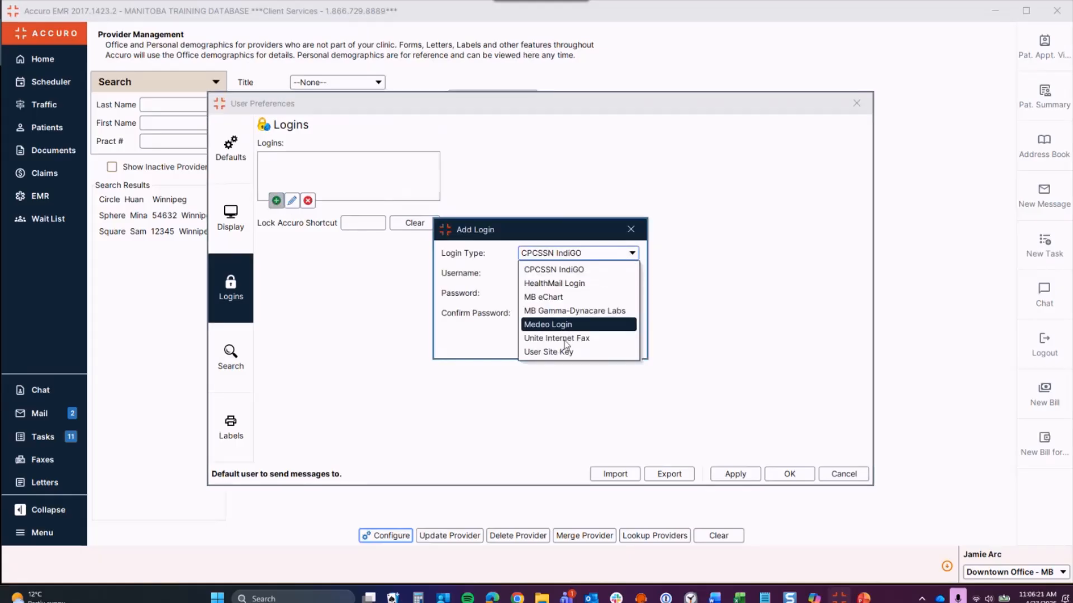
{"action": "left_click", "coordinate": [557, 352]}
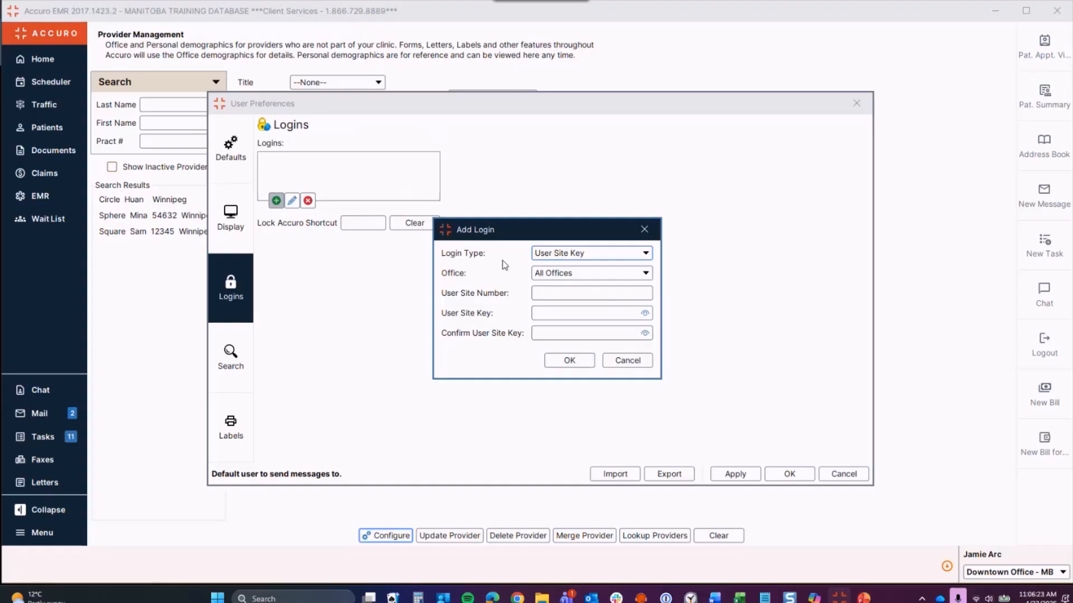
{"action": "left_click", "coordinate": [585, 271]}
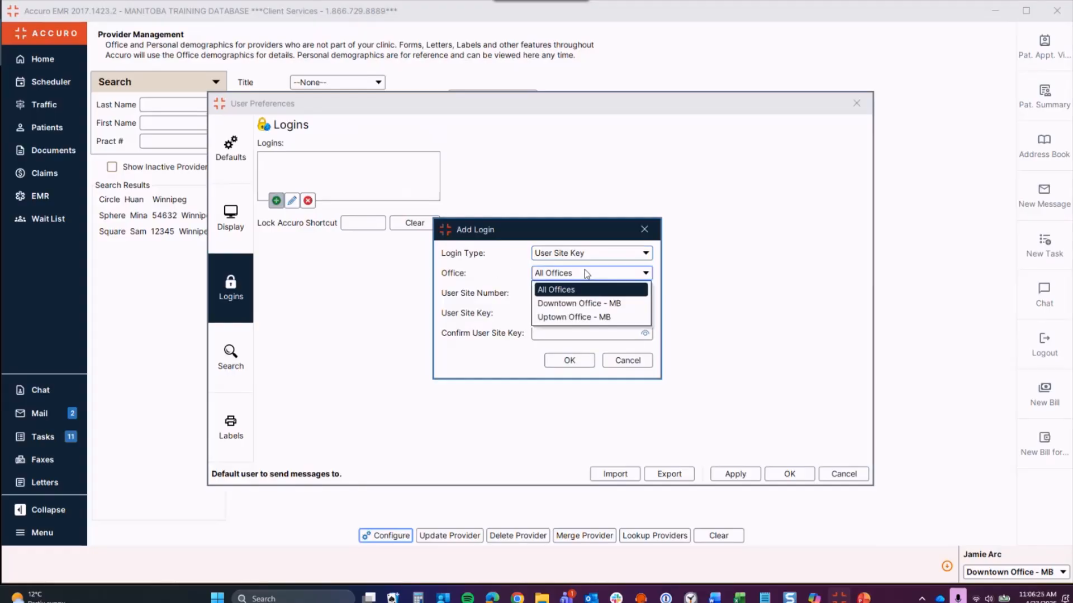
{"action": "left_click", "coordinate": [585, 271]}
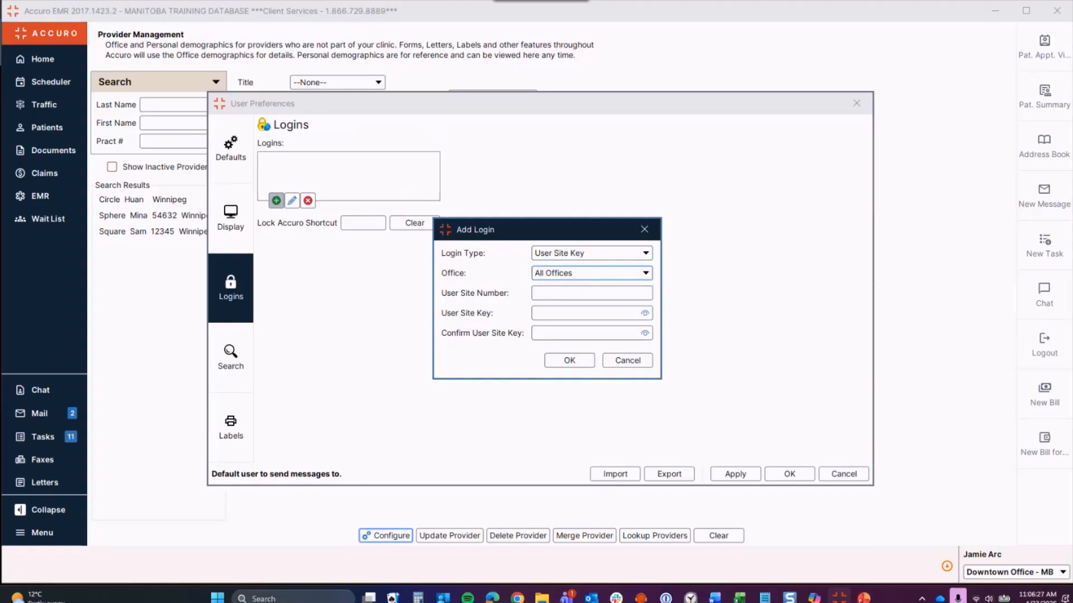
{"action": "key", "text": "alt+Tab"}
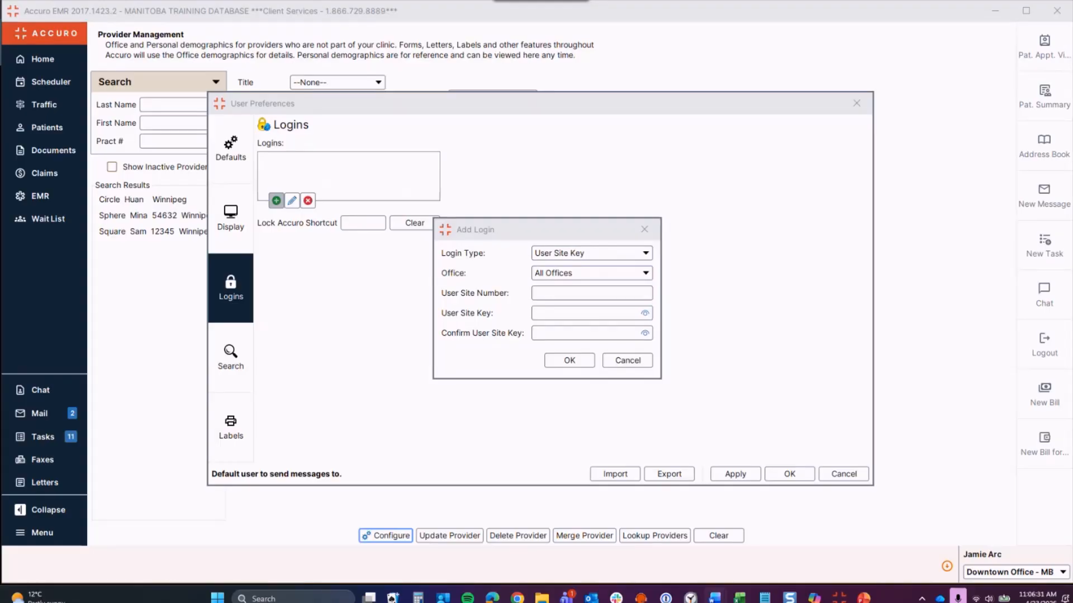
{"action": "left_click", "coordinate": [554, 303]}
Step: Enter the user site number and the site key with confirmation, then save and apply the login
{"action": "left_click", "coordinate": [552, 290]}
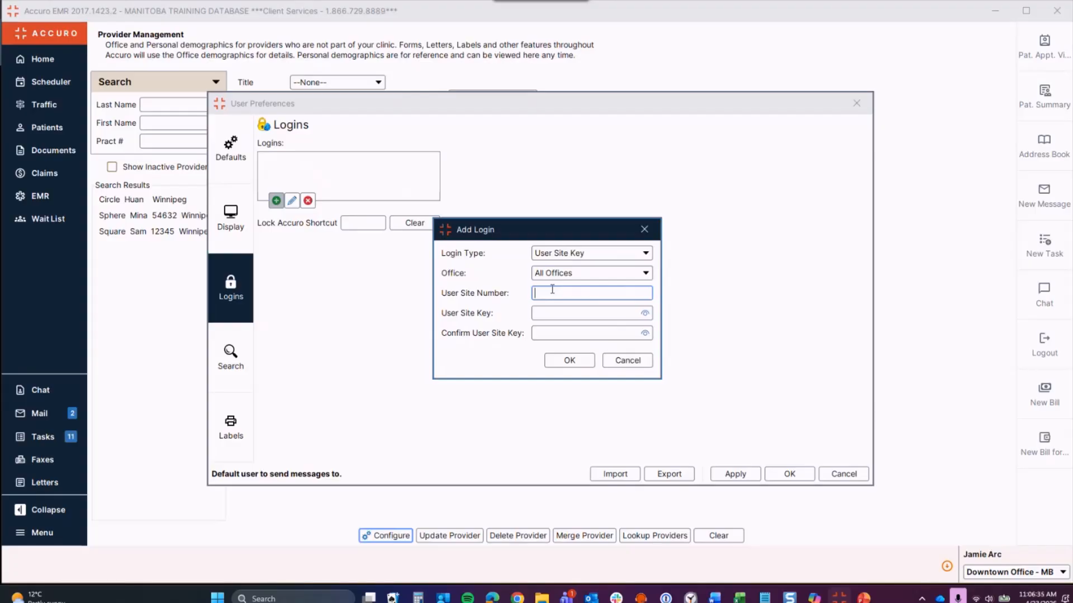
{"action": "type", "text": "12345"}
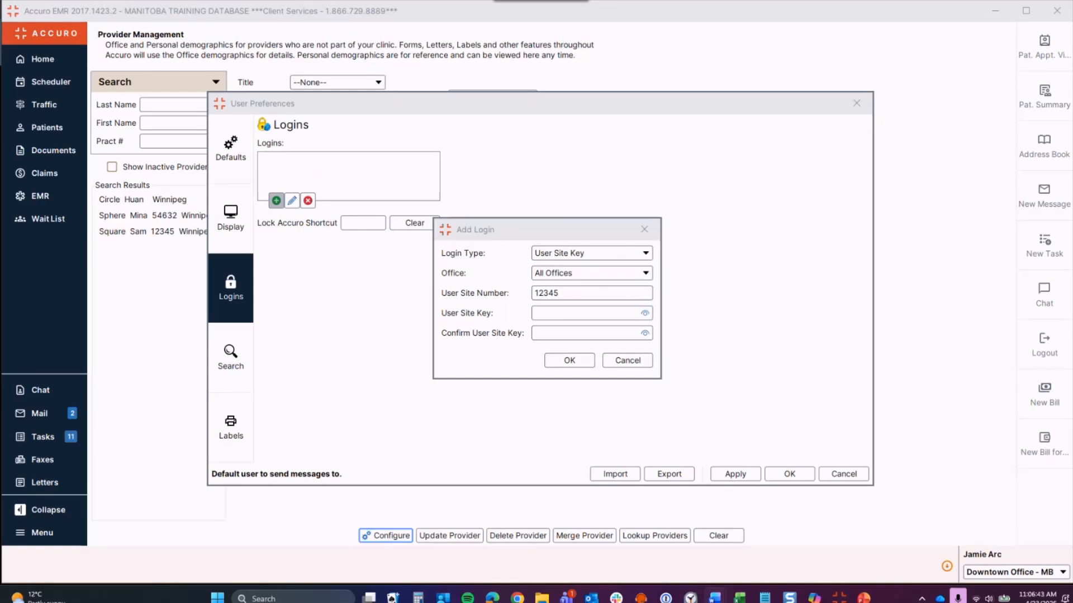
{"action": "left_click", "coordinate": [569, 313]}
{"action": "key", "text": "ctrl+v"}
{"action": "left_click", "coordinate": [545, 333]}
{"action": "key", "text": "ctrl+v"}
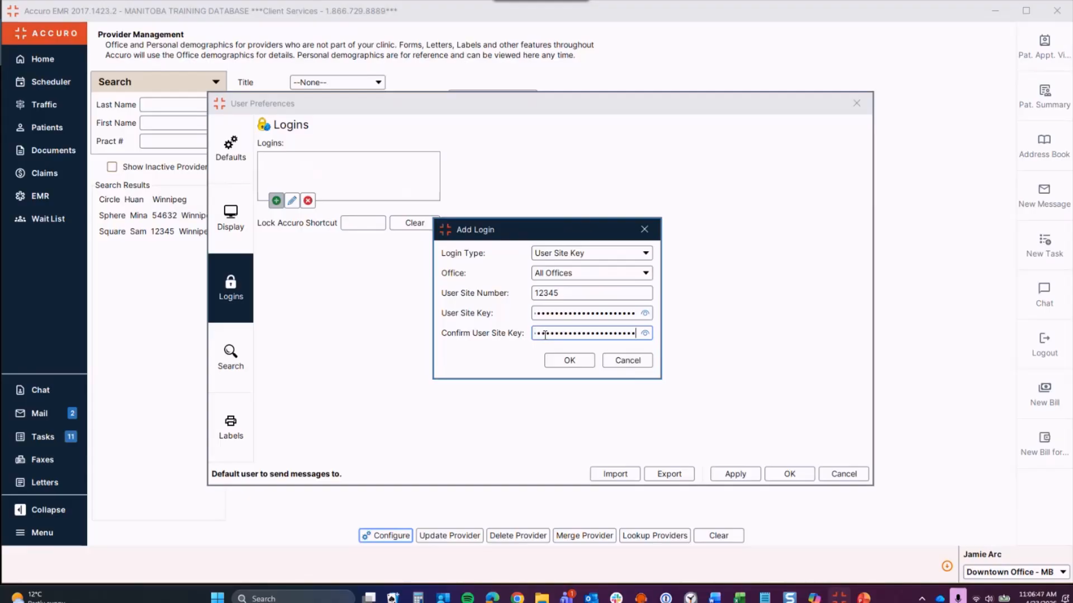
{"action": "left_click", "coordinate": [575, 362]}
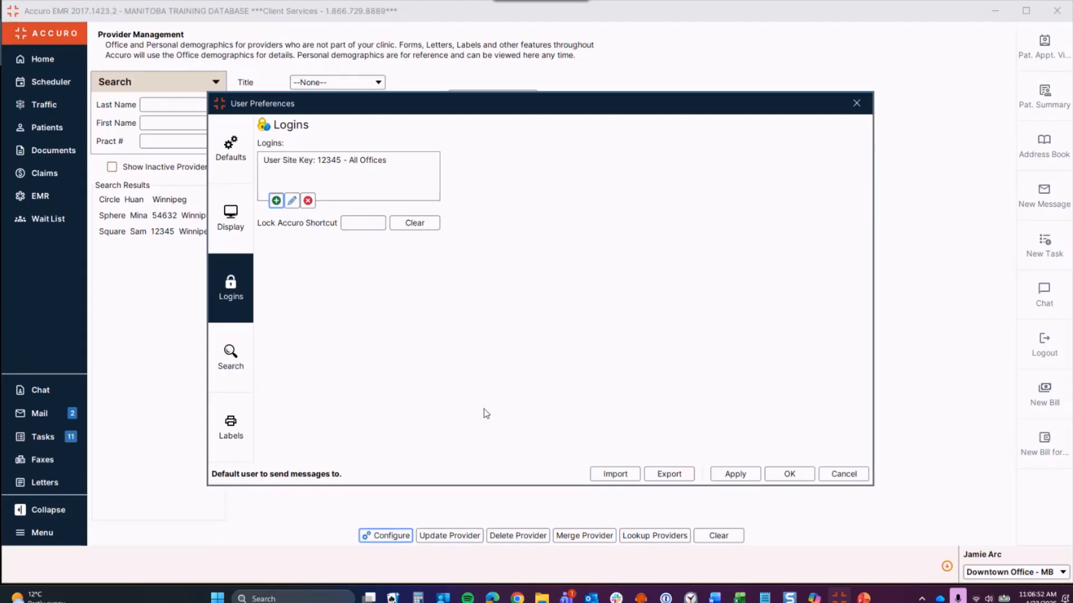
{"action": "left_click", "coordinate": [729, 474]}
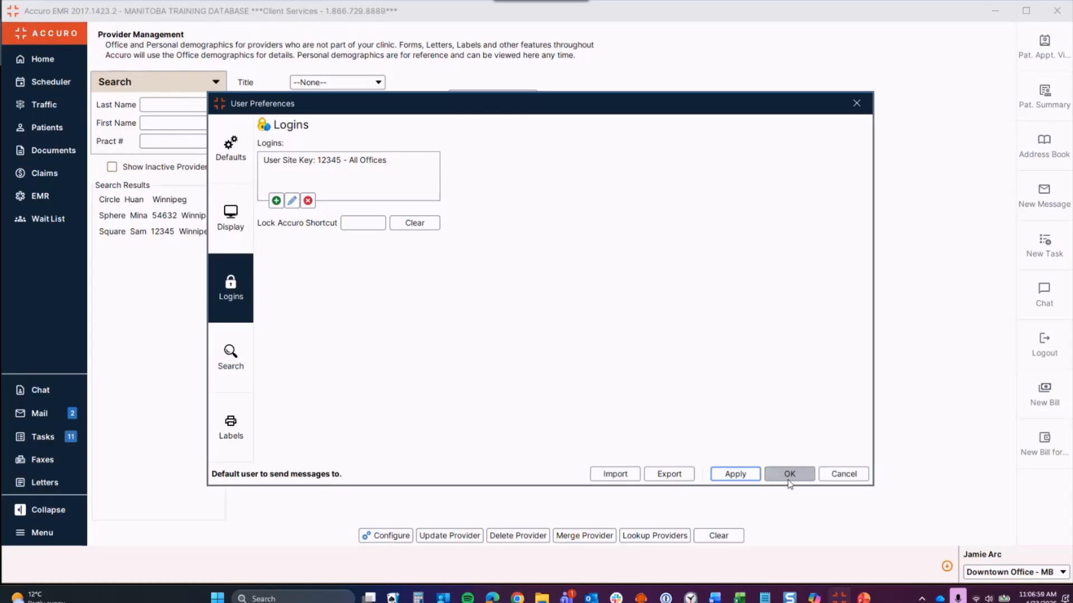
Step: Close User Preferences and return to the weekly Scheduler with its Thursday afternoon appointments
{"action": "left_click", "coordinate": [856, 104]}
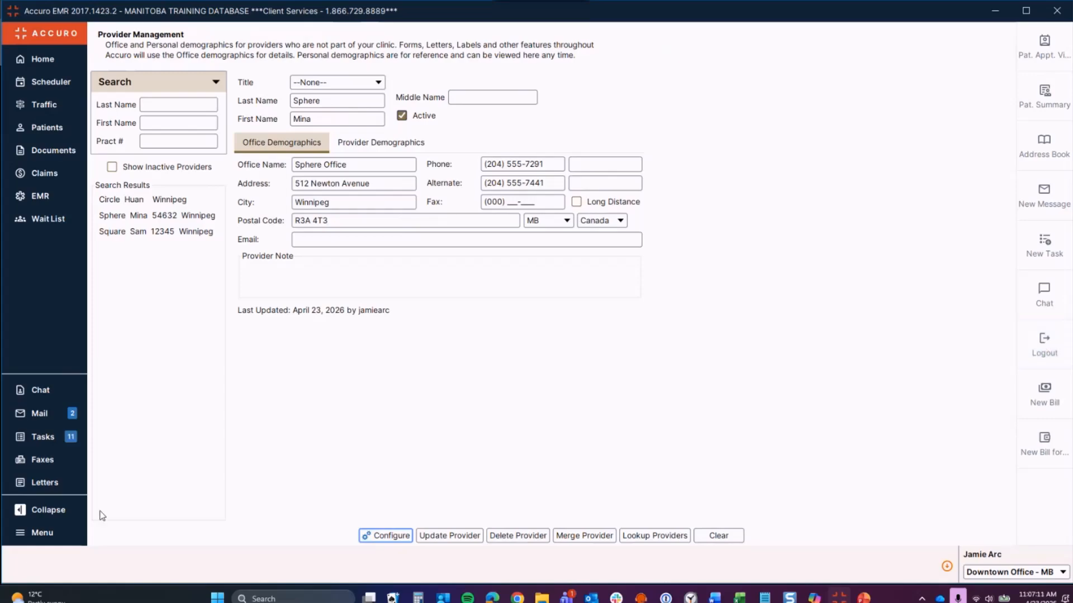
{"action": "left_click", "coordinate": [47, 536]}
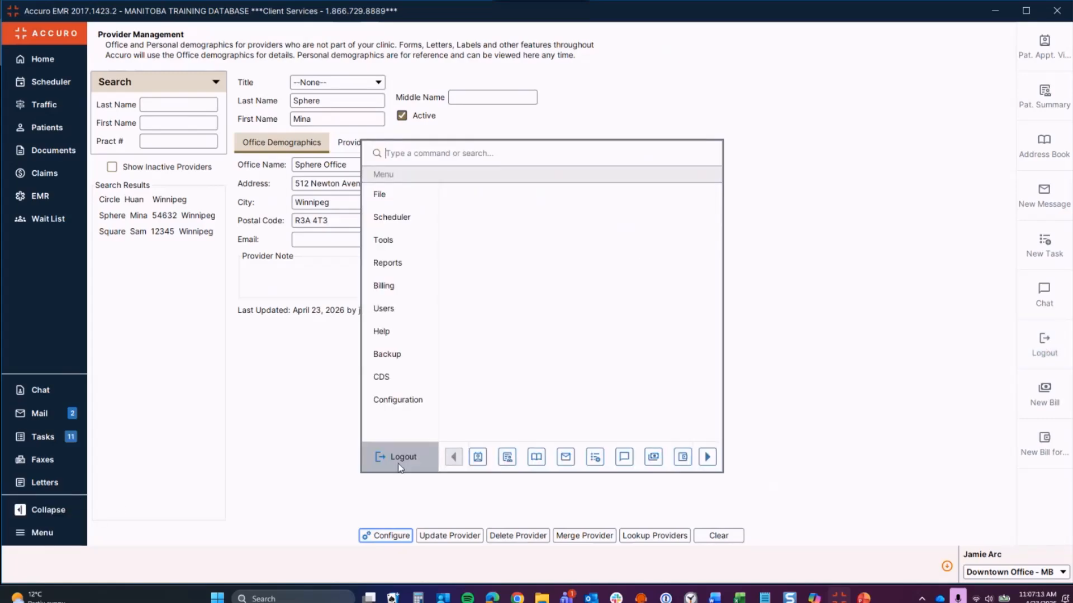
{"action": "left_click", "coordinate": [827, 307]}
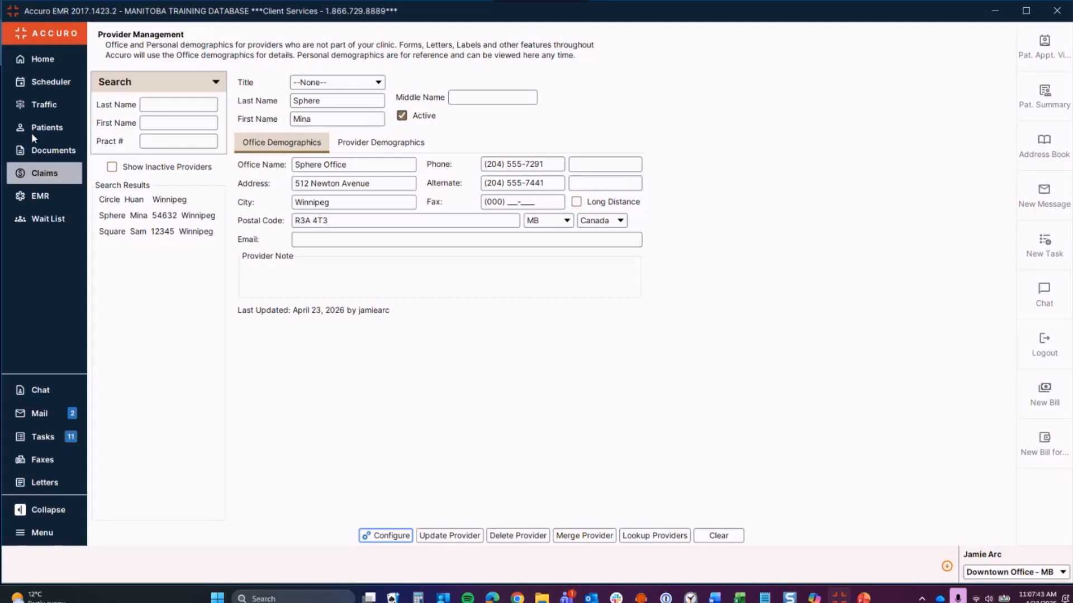
{"action": "left_click", "coordinate": [40, 81]}
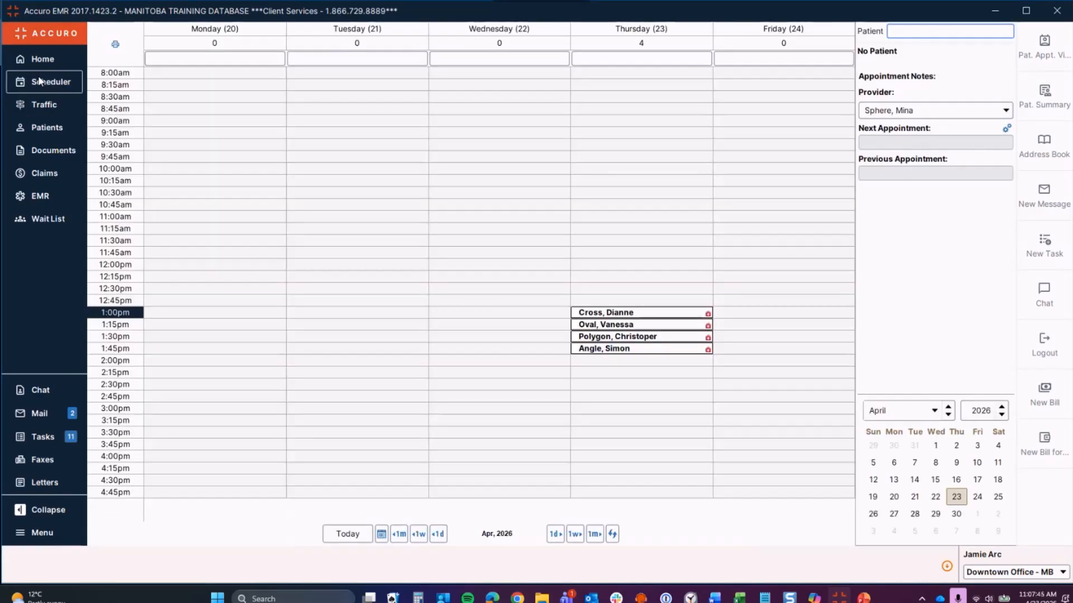
Step: Select the 1:00pm appointment and bring it up on the EMR Day Sheet
{"action": "left_click", "coordinate": [626, 313]}
{"action": "right_click", "coordinate": [627, 312]}
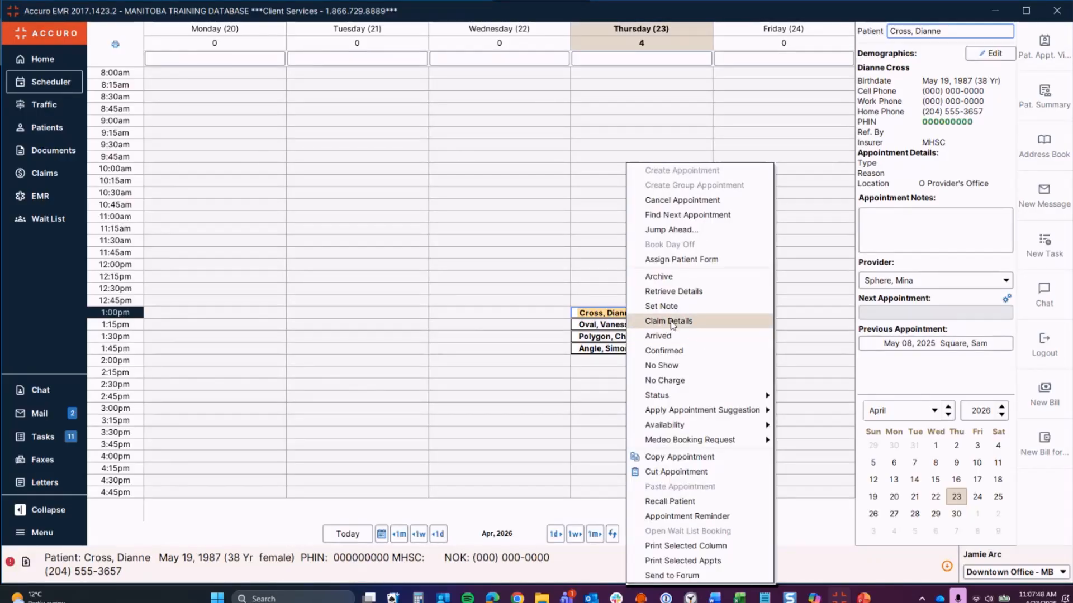
{"action": "left_click", "coordinate": [34, 255]}
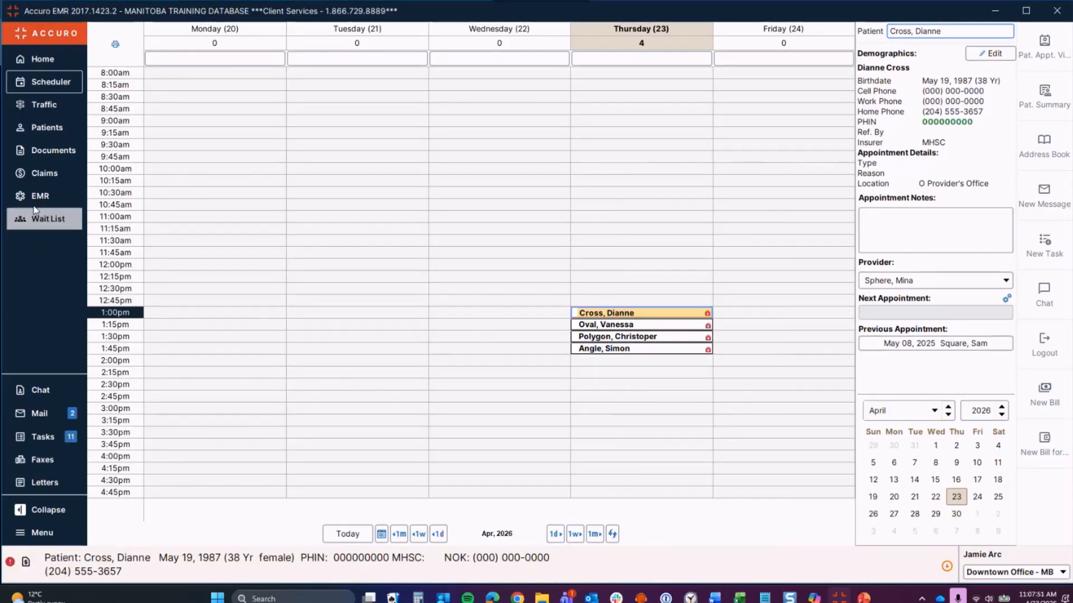
{"action": "left_click", "coordinate": [35, 198]}
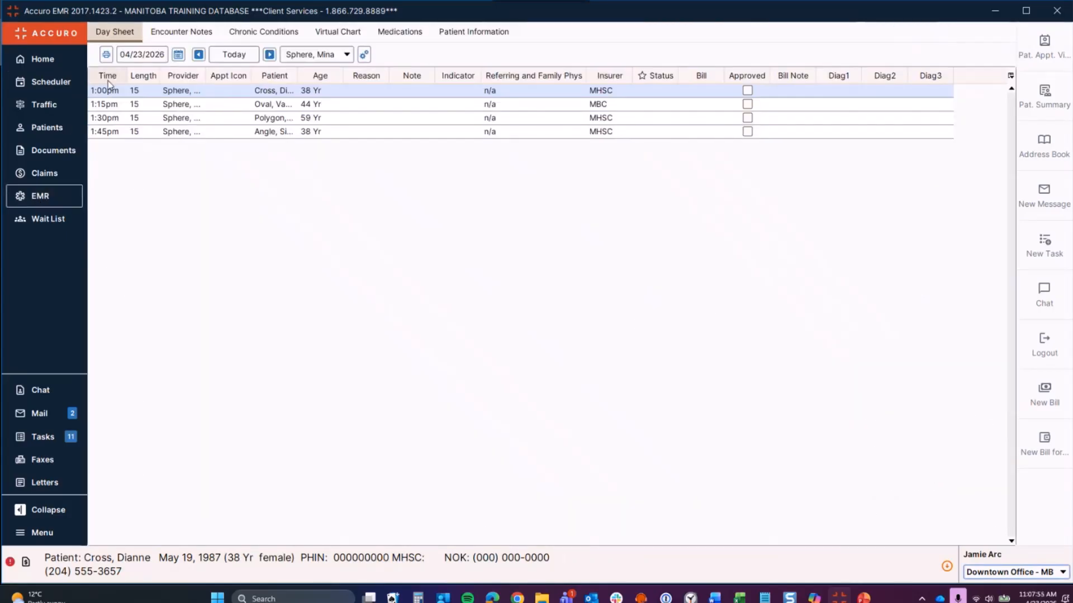
{"action": "right_click", "coordinate": [245, 90]}
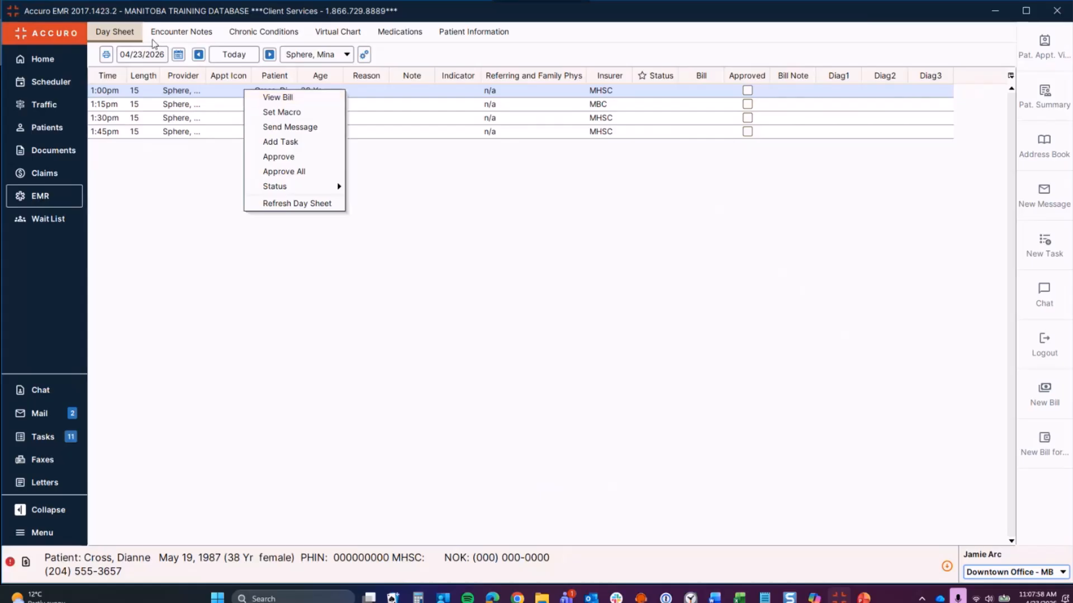
Step: View the October 14, 2018 letter in the patient's encounter notes, then go to Claims
{"action": "left_click", "coordinate": [162, 36]}
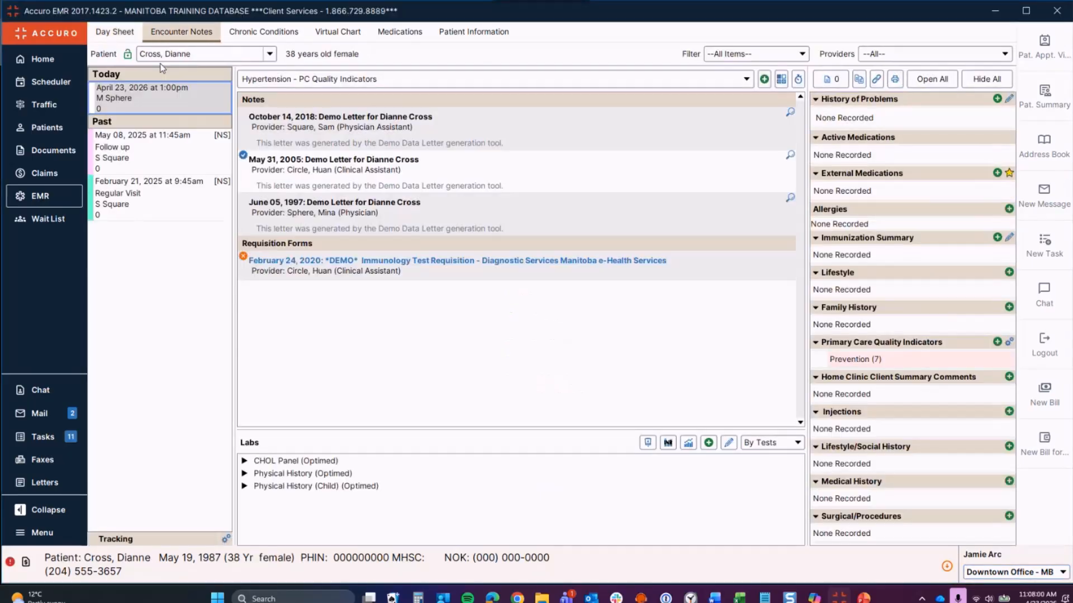
{"action": "right_click", "coordinate": [161, 102]}
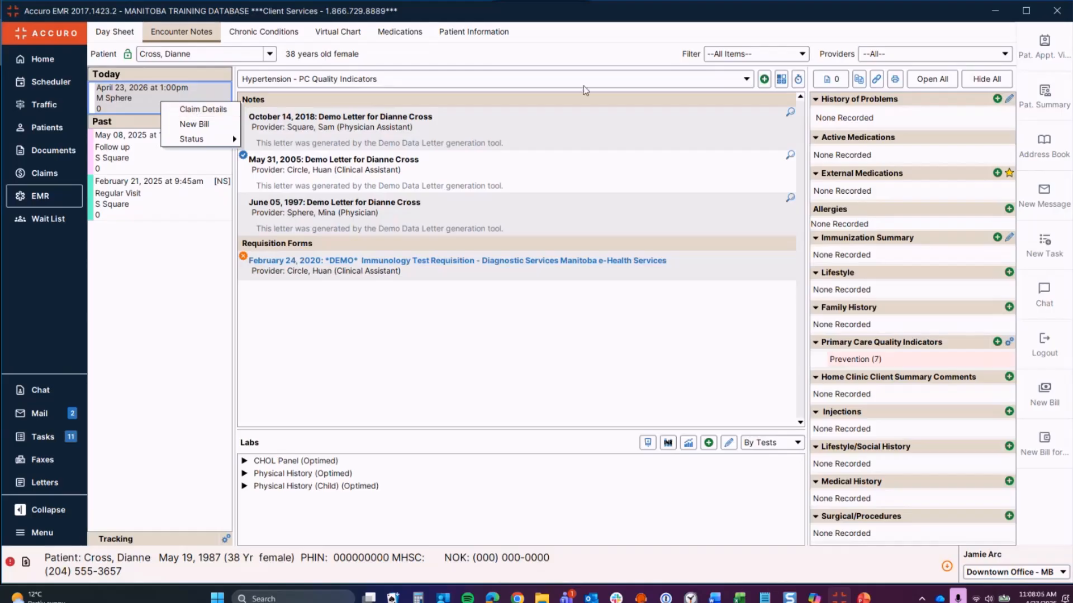
{"action": "left_click", "coordinate": [343, 124]}
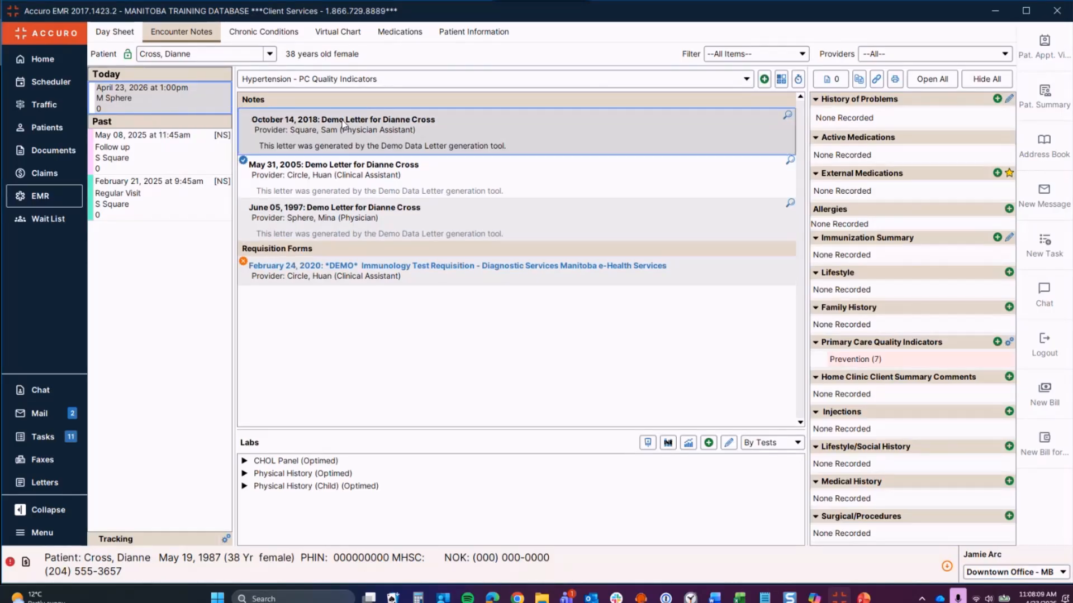
{"action": "double_click", "coordinate": [342, 124]}
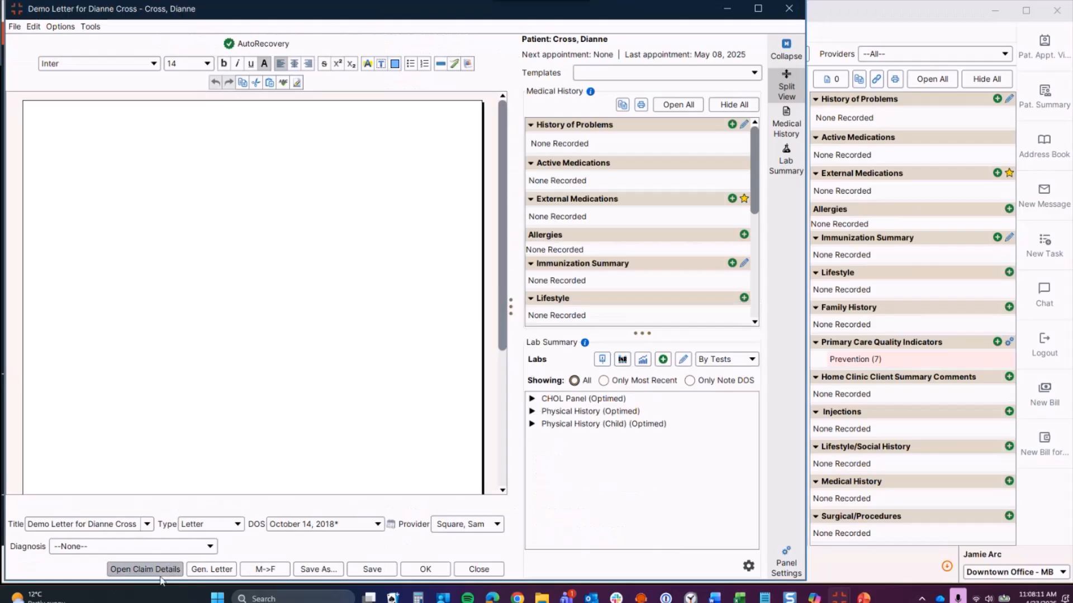
{"action": "left_click", "coordinate": [789, 9]}
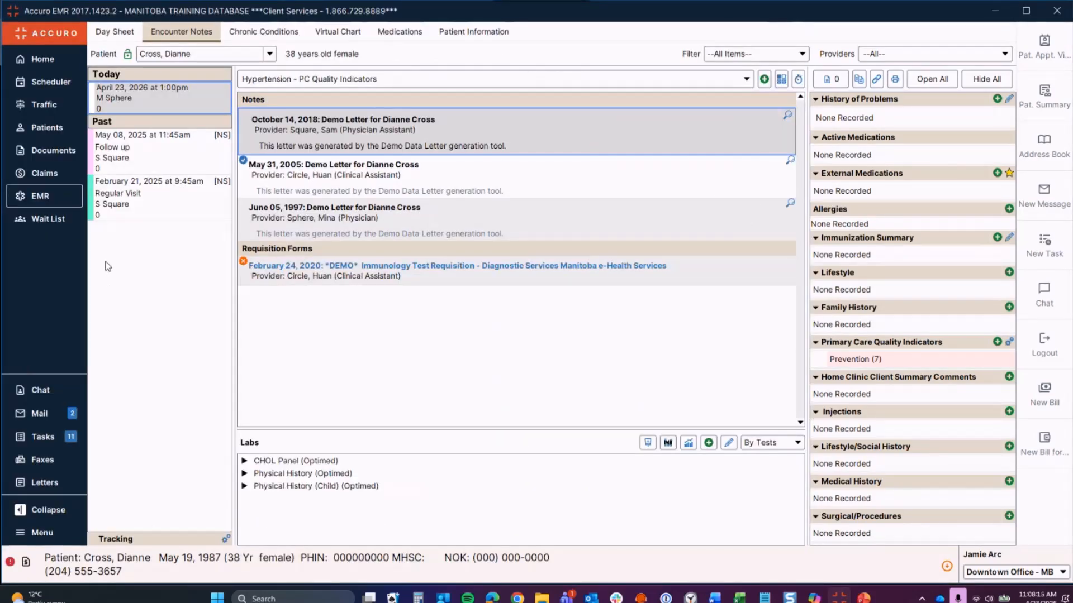
{"action": "left_click", "coordinate": [60, 183]}
Step: Open Claim Details for the first 1:30pm MHSC claim and briefly view patient demographics
{"action": "right_click", "coordinate": [214, 94]}
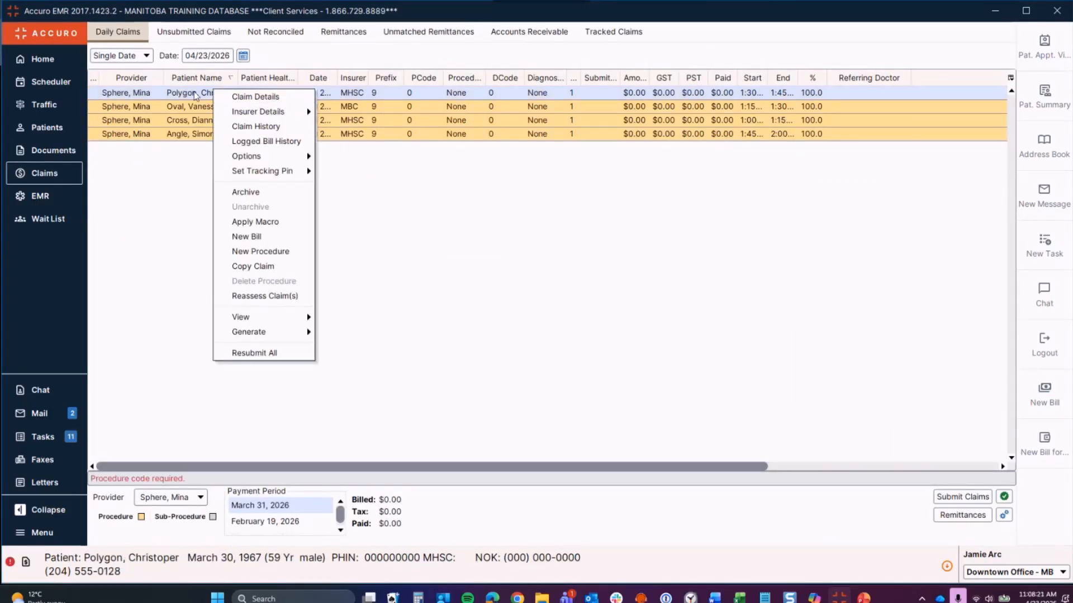
{"action": "left_click", "coordinate": [195, 95]}
{"action": "left_click", "coordinate": [196, 95]}
{"action": "double_click", "coordinate": [193, 92]}
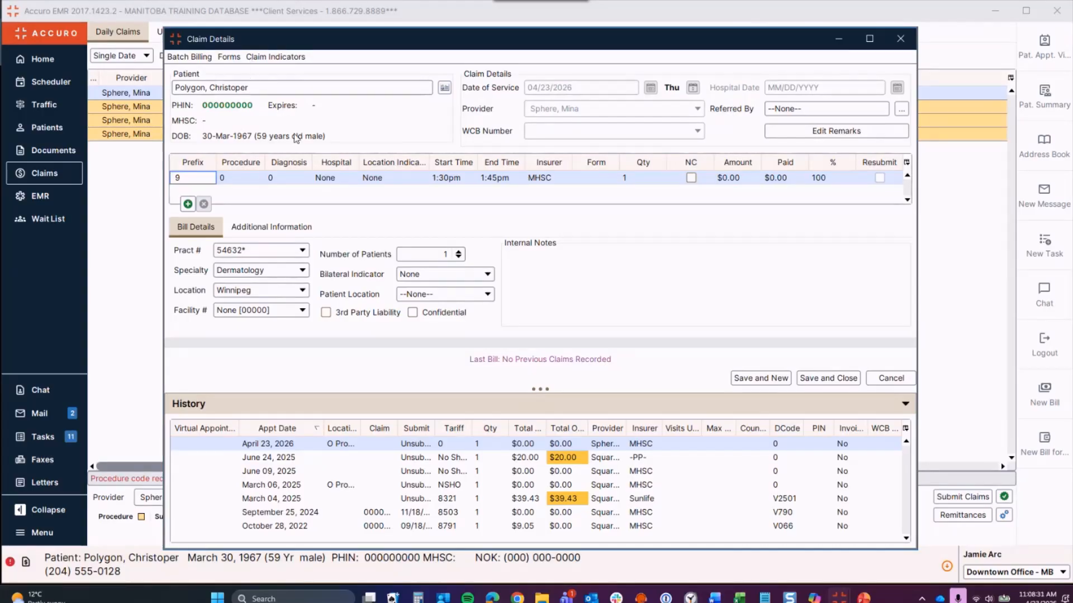
{"action": "left_click", "coordinate": [444, 88]}
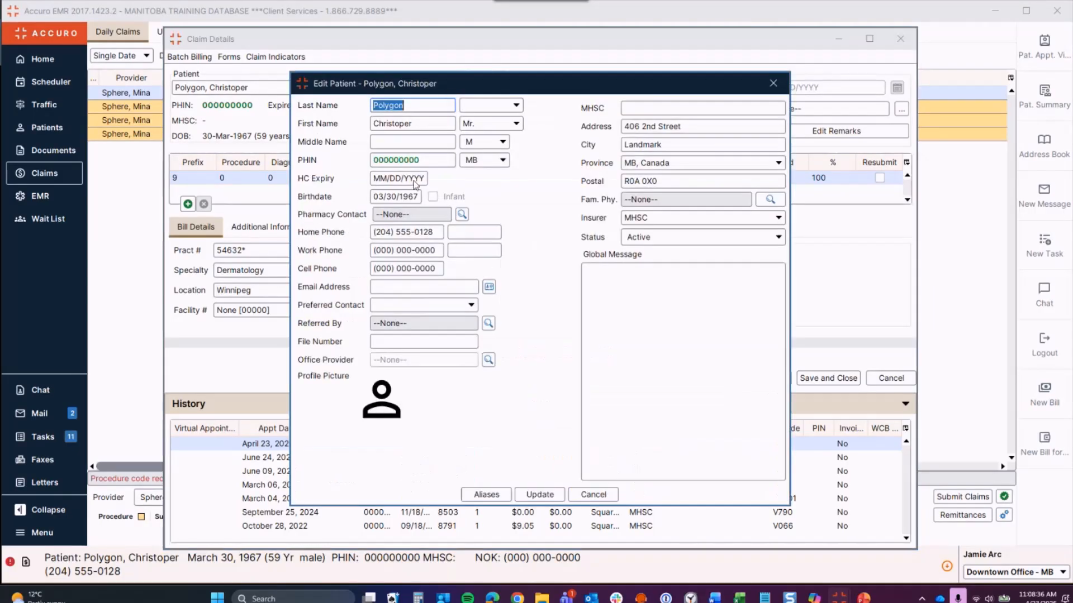
{"action": "left_click", "coordinate": [773, 84]}
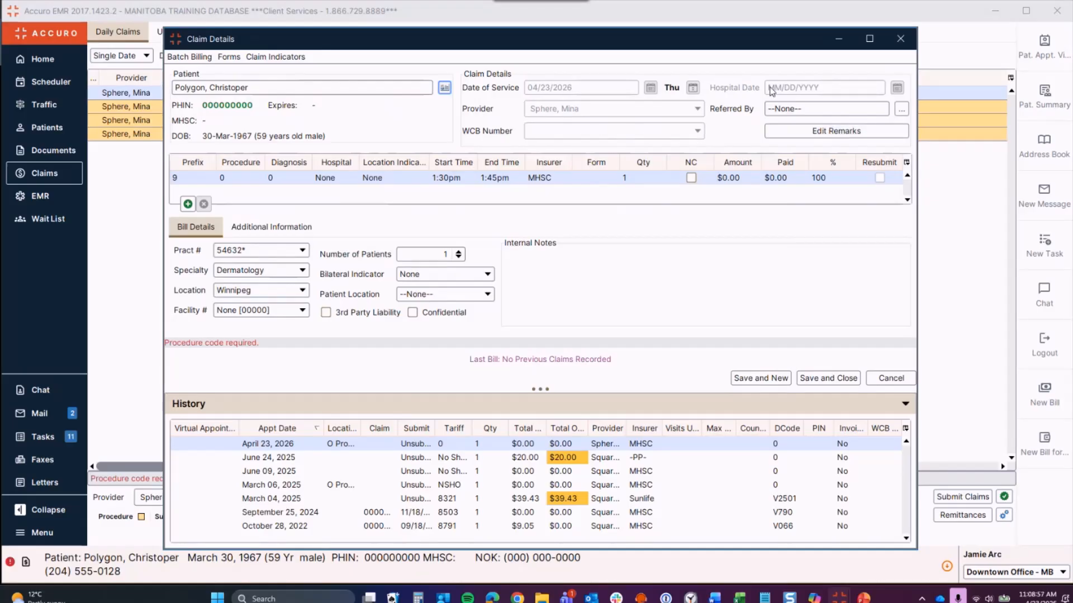
Step: Open the referring-provider search for Referred By, then close it without choosing anyone
{"action": "left_click", "coordinate": [807, 108]}
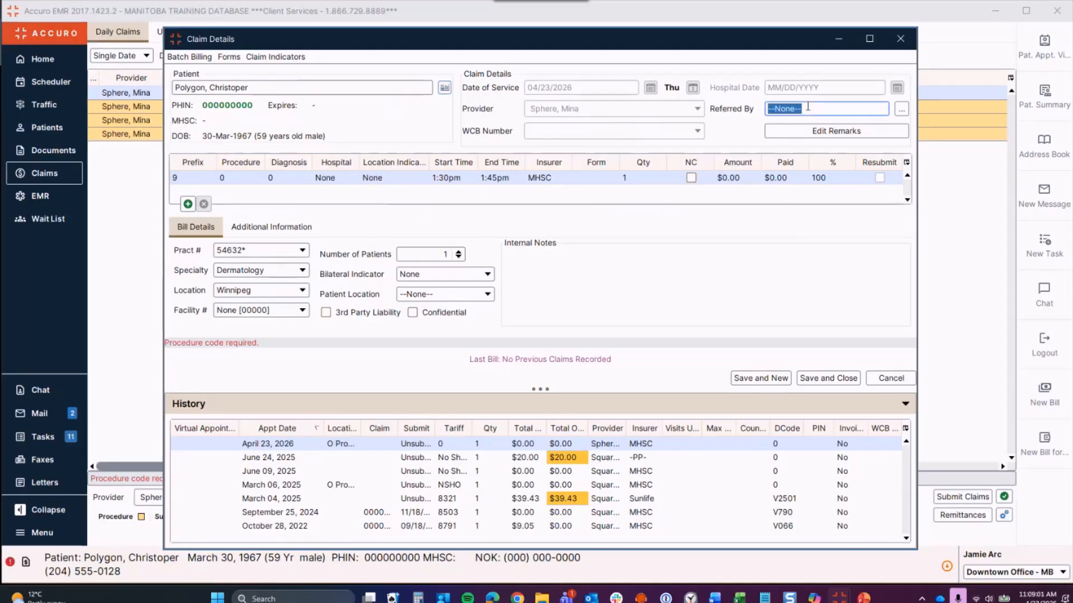
{"action": "left_click", "coordinate": [898, 112]}
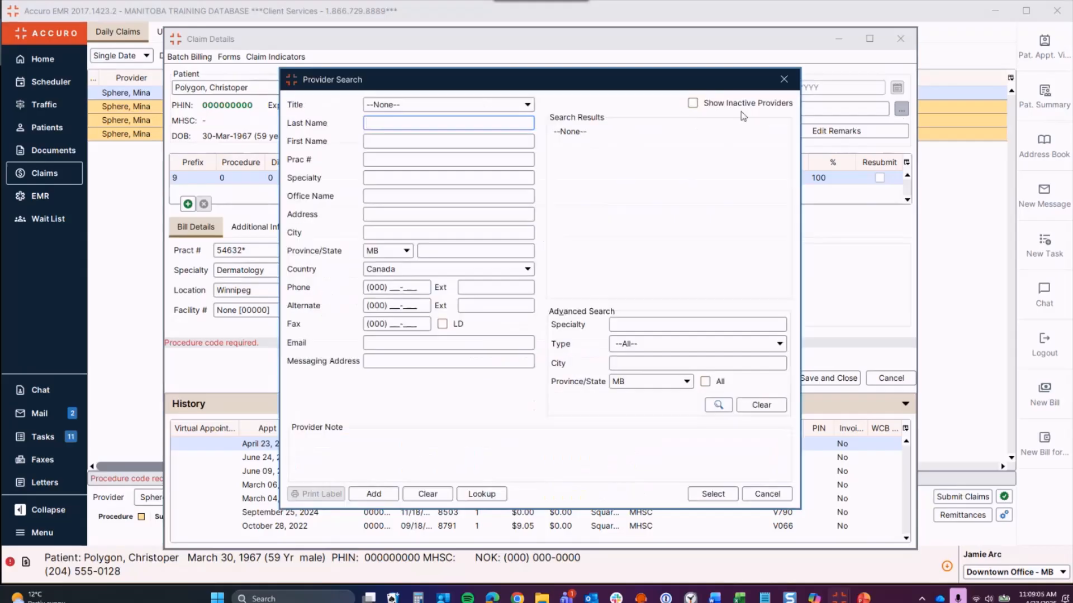
{"action": "left_click", "coordinate": [785, 82]}
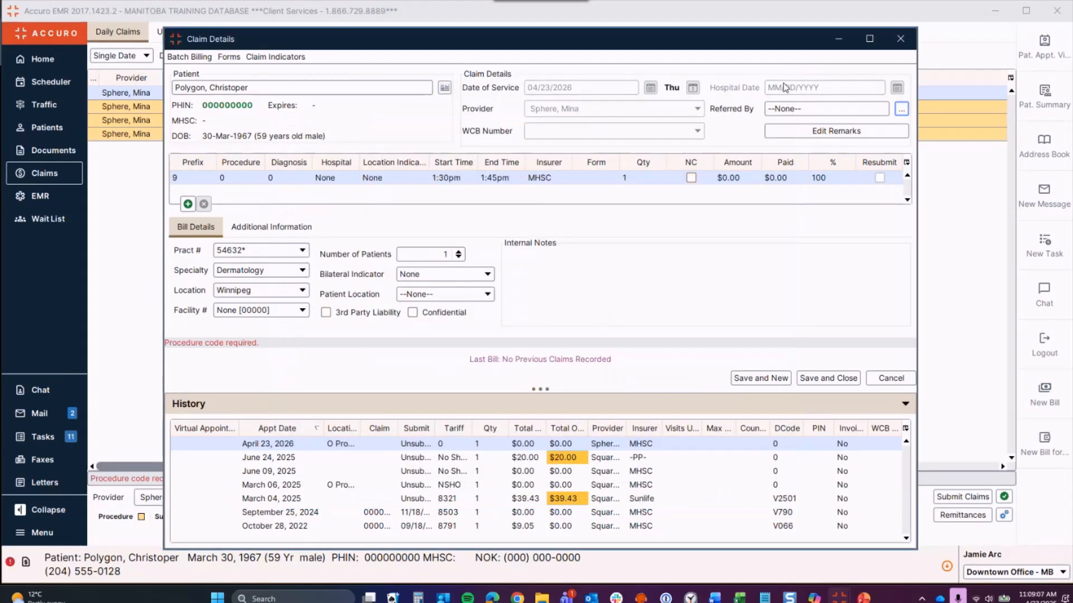
Step: Insert the Pharmacy saved remark, cancel a new macro in the manager, and confirm the remark
{"action": "left_click", "coordinate": [796, 132]}
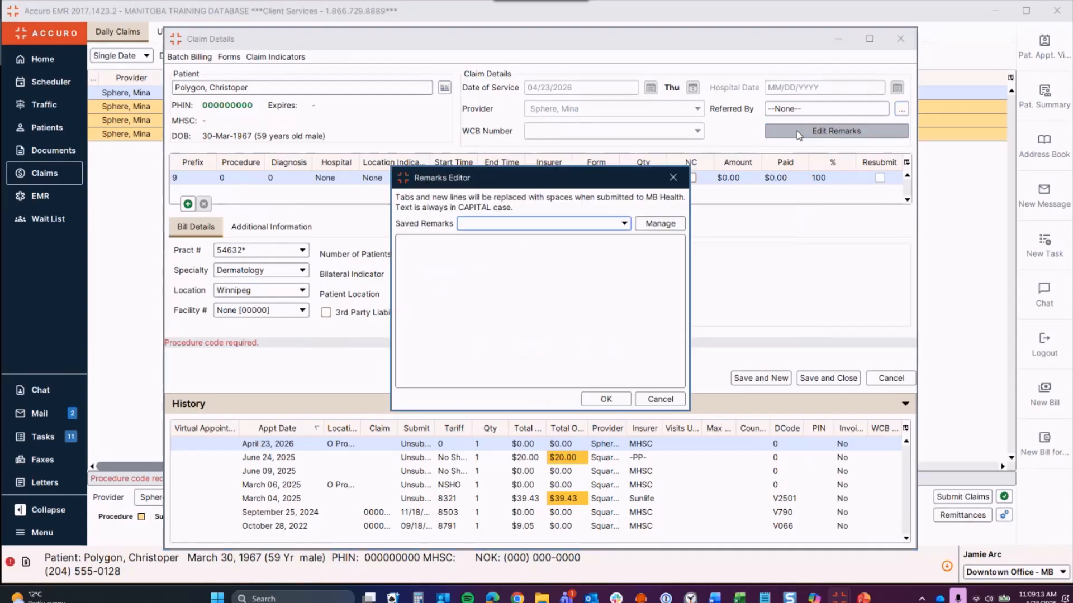
{"action": "left_click", "coordinate": [623, 223]}
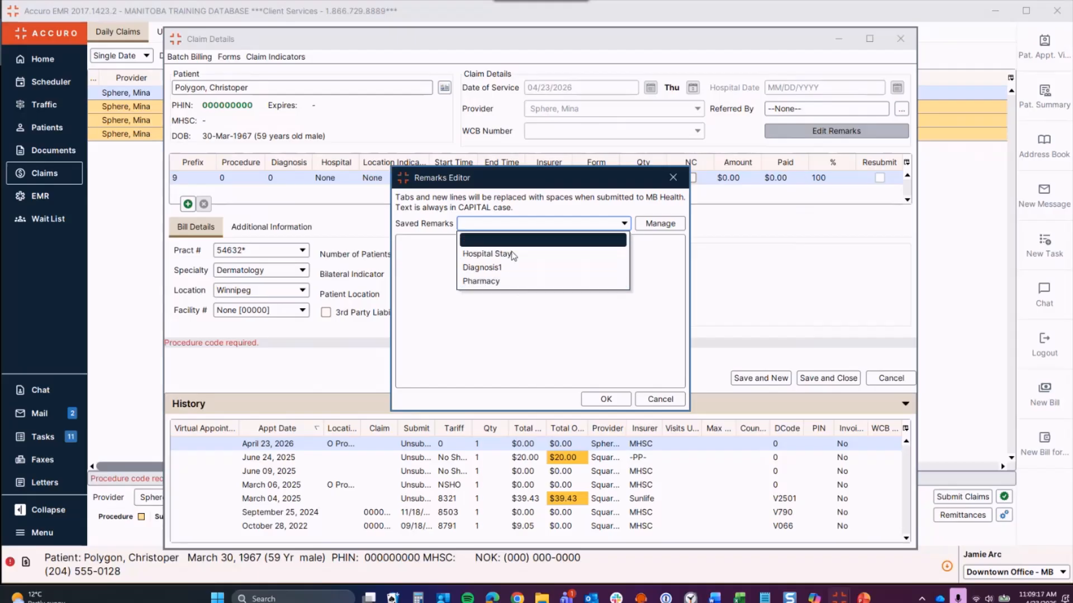
{"action": "left_click", "coordinate": [513, 281]}
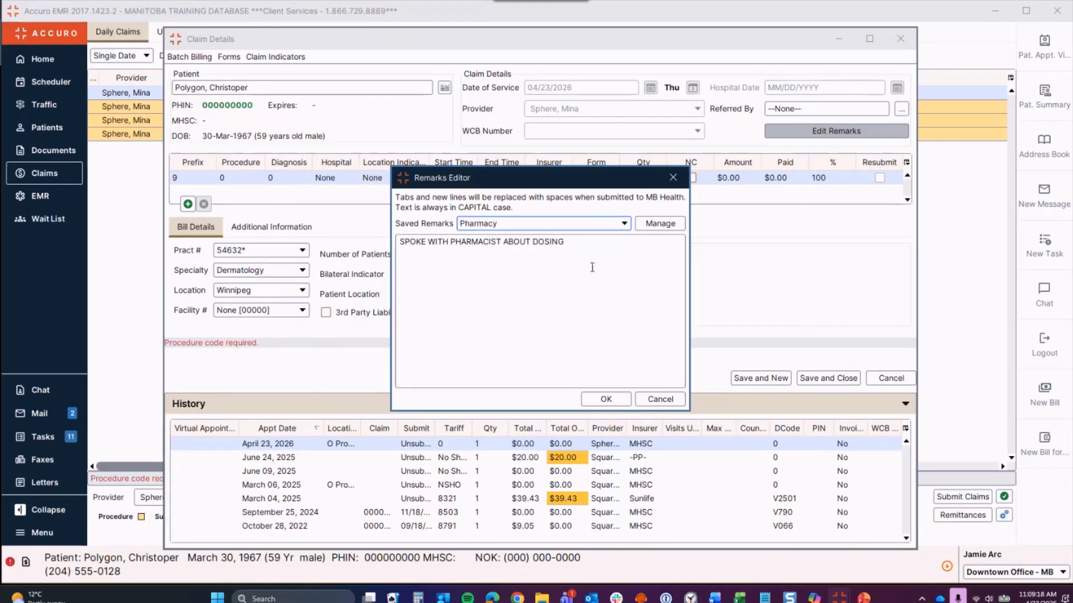
{"action": "left_click", "coordinate": [655, 223]}
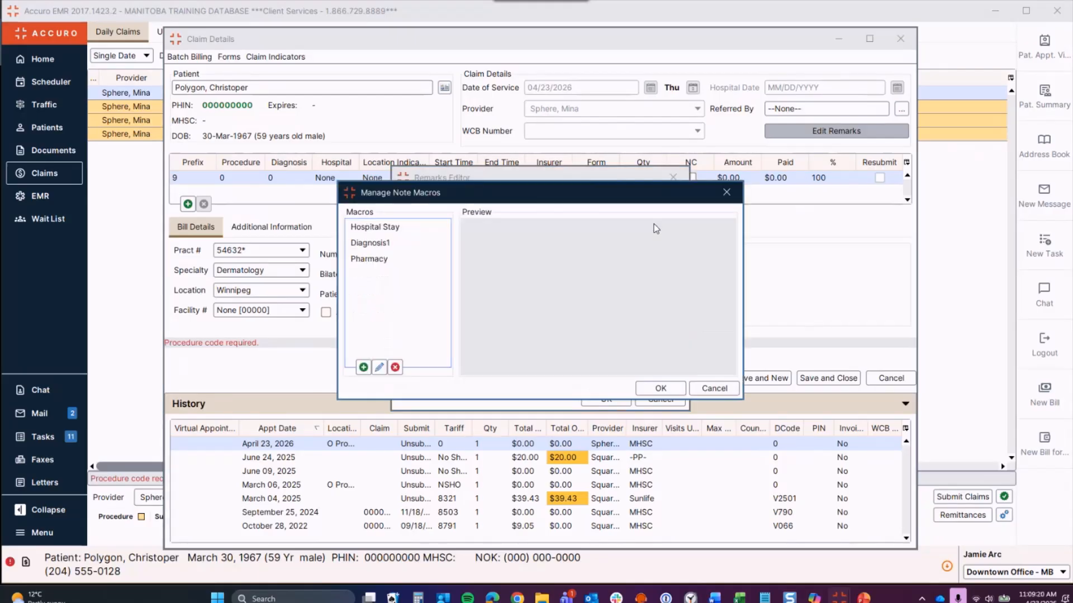
{"action": "left_click", "coordinate": [363, 367]}
{"action": "left_click", "coordinate": [643, 203]}
{"action": "left_click", "coordinate": [725, 192]}
{"action": "left_click", "coordinate": [673, 179]}
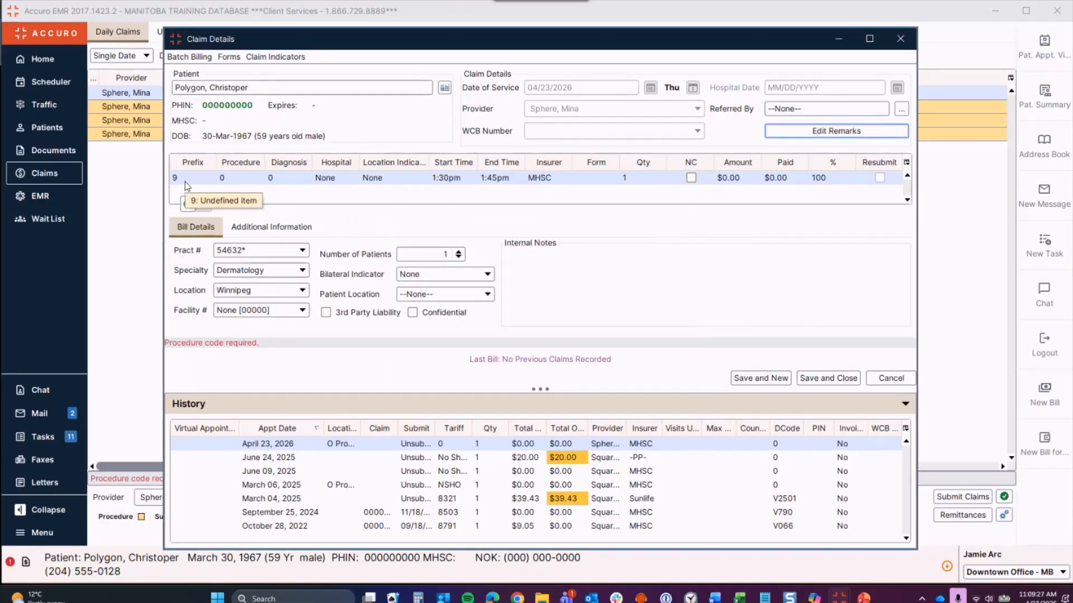
Step: Try procedure code 8509, which is rejected as invalid, then pick 8850 from the suggestions
{"action": "left_click", "coordinate": [235, 178]}
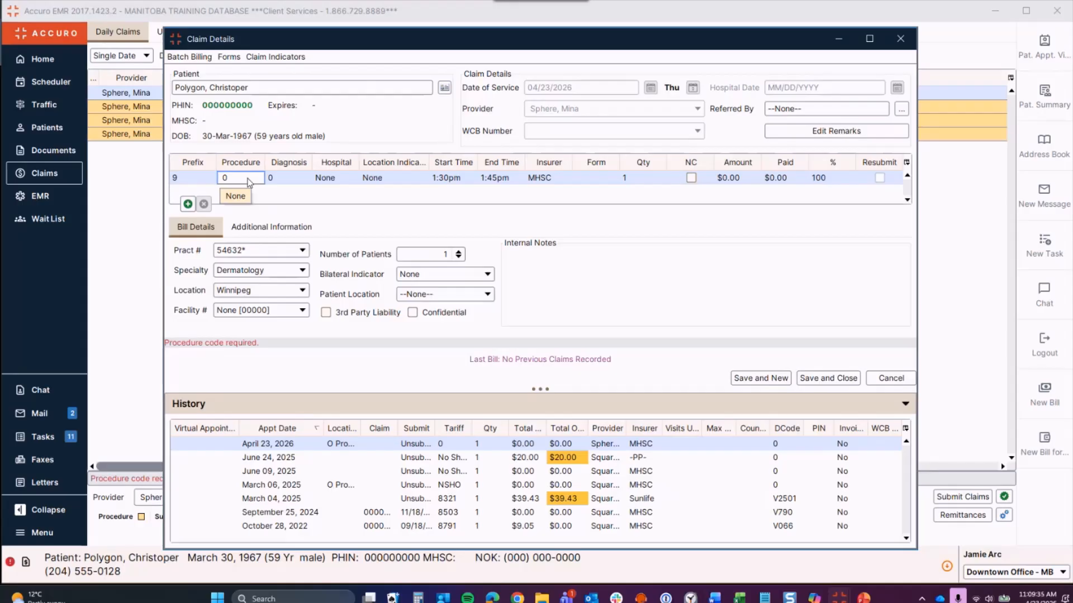
{"action": "type", "text": "8509"}
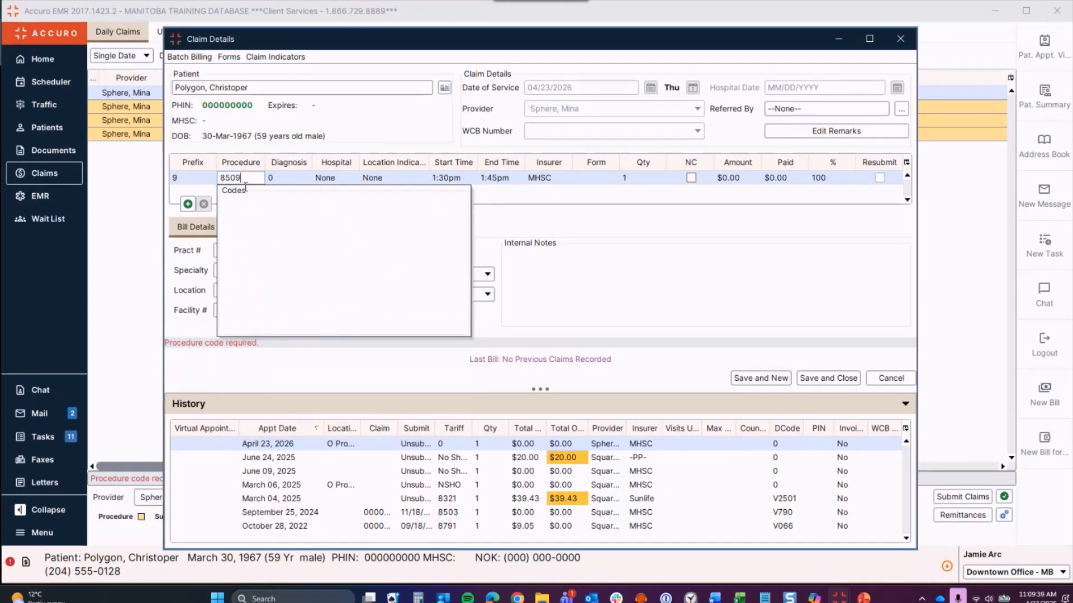
{"action": "key", "text": "Return"}
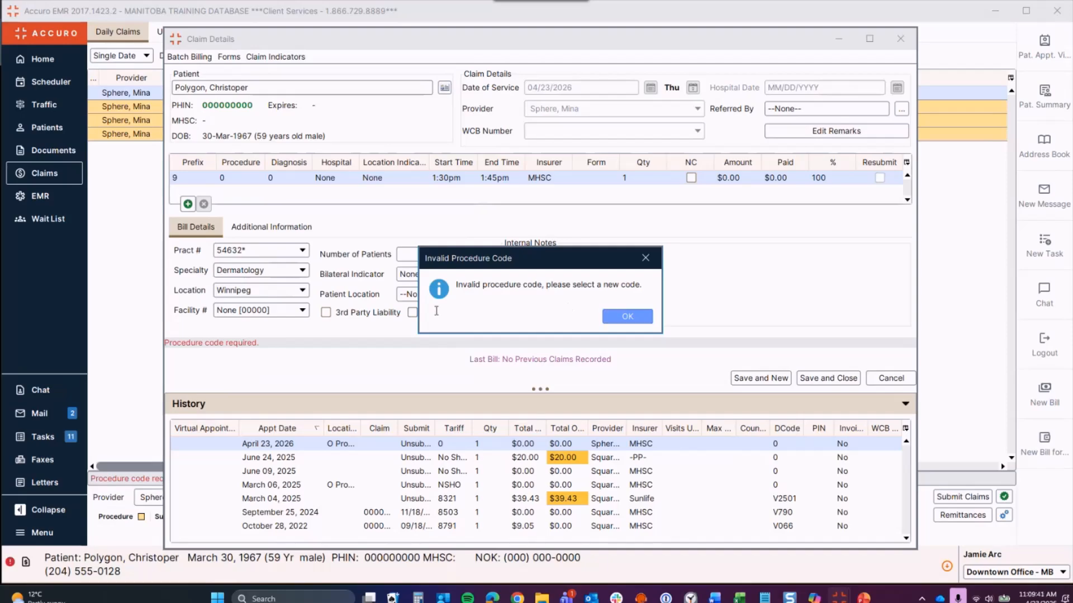
{"action": "left_click", "coordinate": [618, 317]}
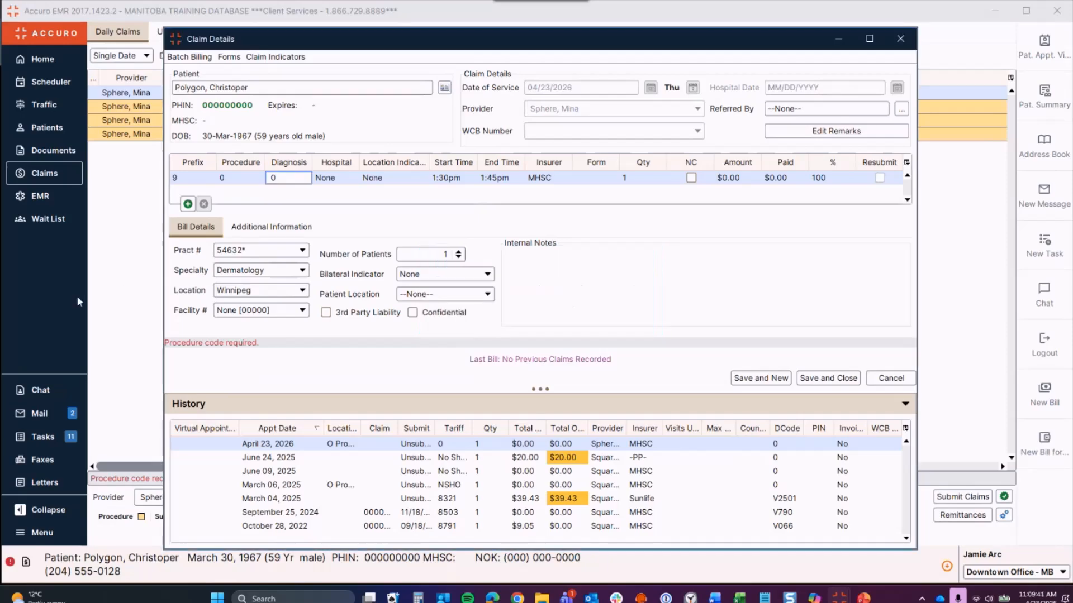
{"action": "left_click", "coordinate": [246, 182]}
{"action": "type", "text": "850"}
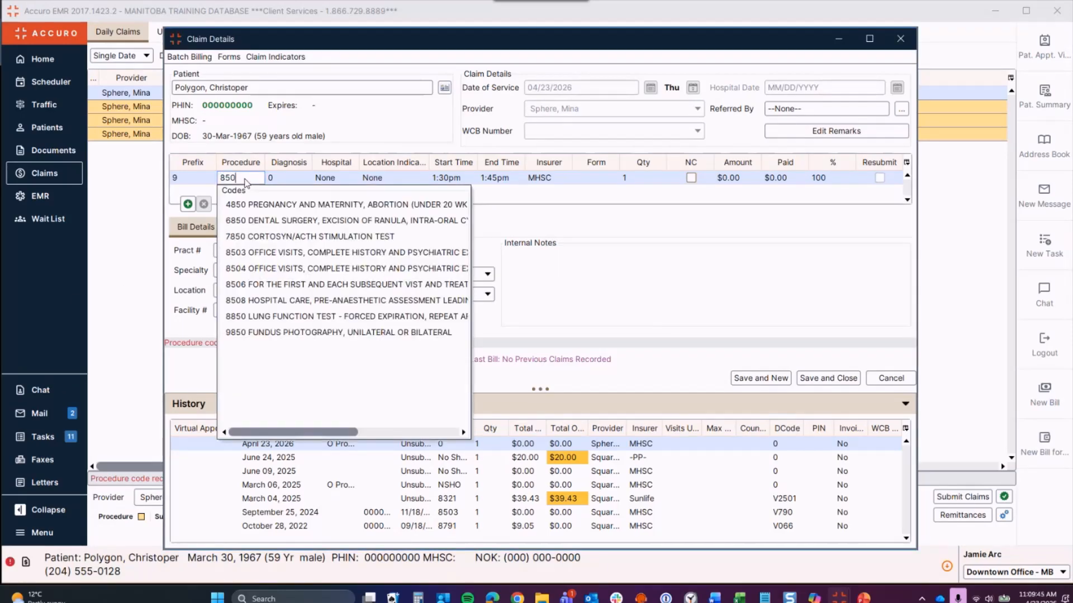
{"action": "type", "text": "9"}
{"action": "key", "text": "BackSpace"}
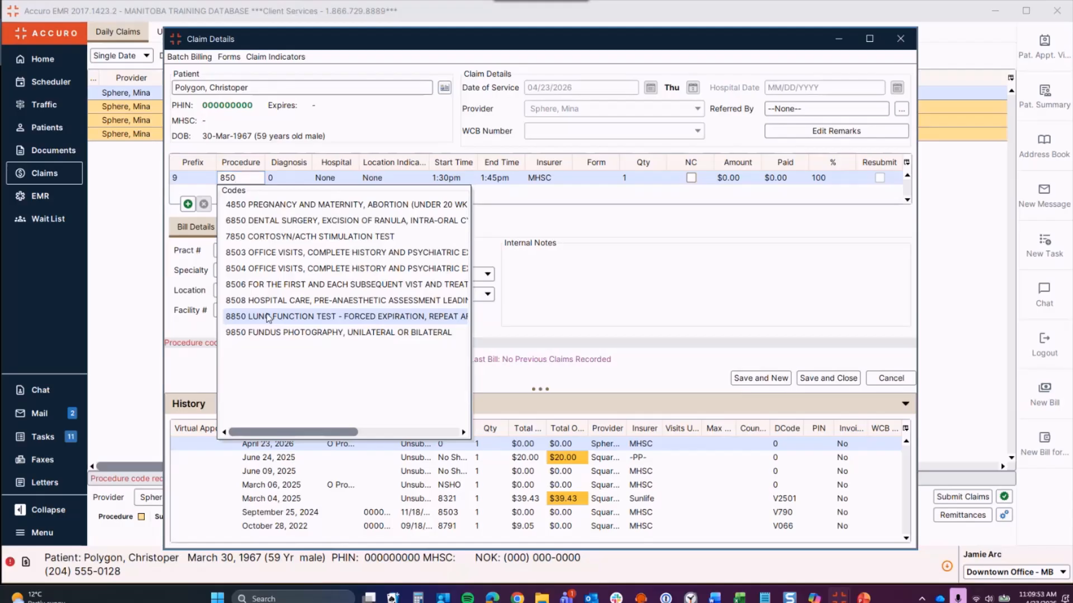
{"action": "left_click", "coordinate": [268, 317]}
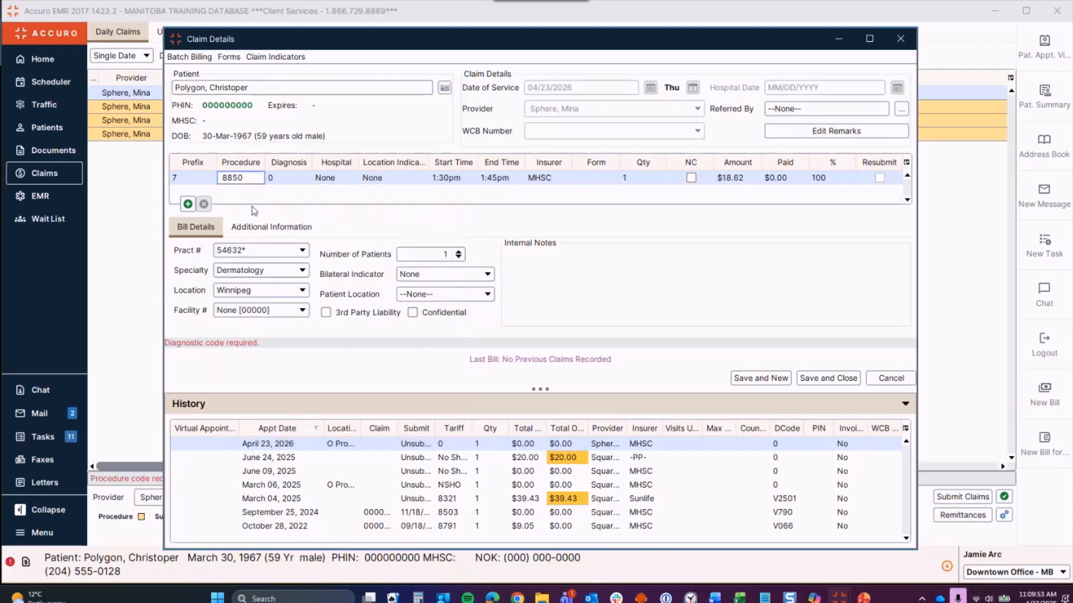
{"action": "left_click", "coordinate": [292, 180]}
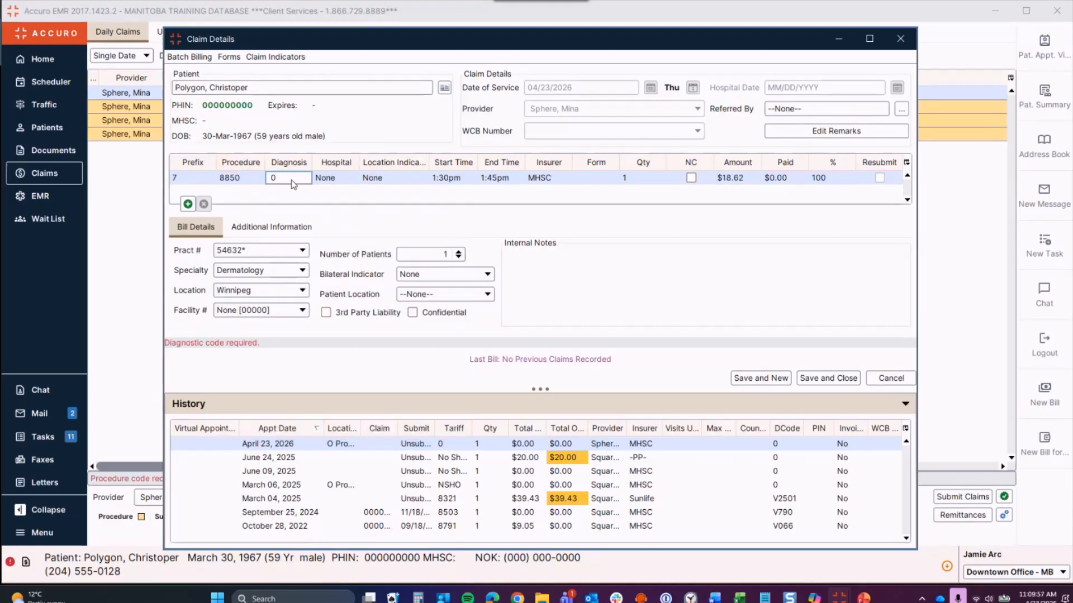
Step: Correct the procedure code to 8503, the complete-history office visit
{"action": "left_click", "coordinate": [253, 177]}
{"action": "type", "text": "5"}
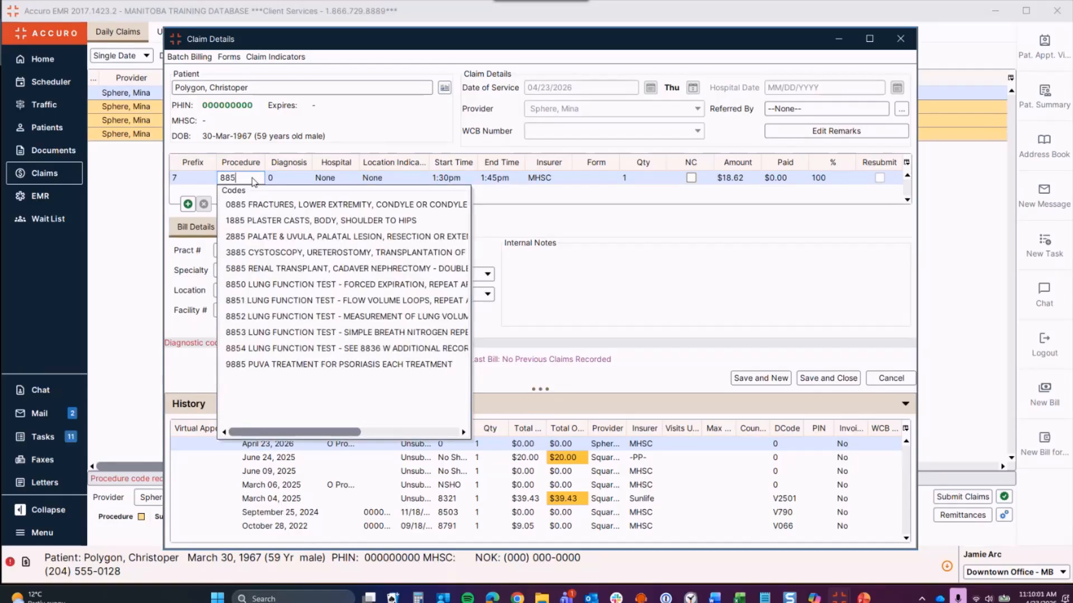
{"action": "key", "text": "BackSpace"}
{"action": "type", "text": "0"}
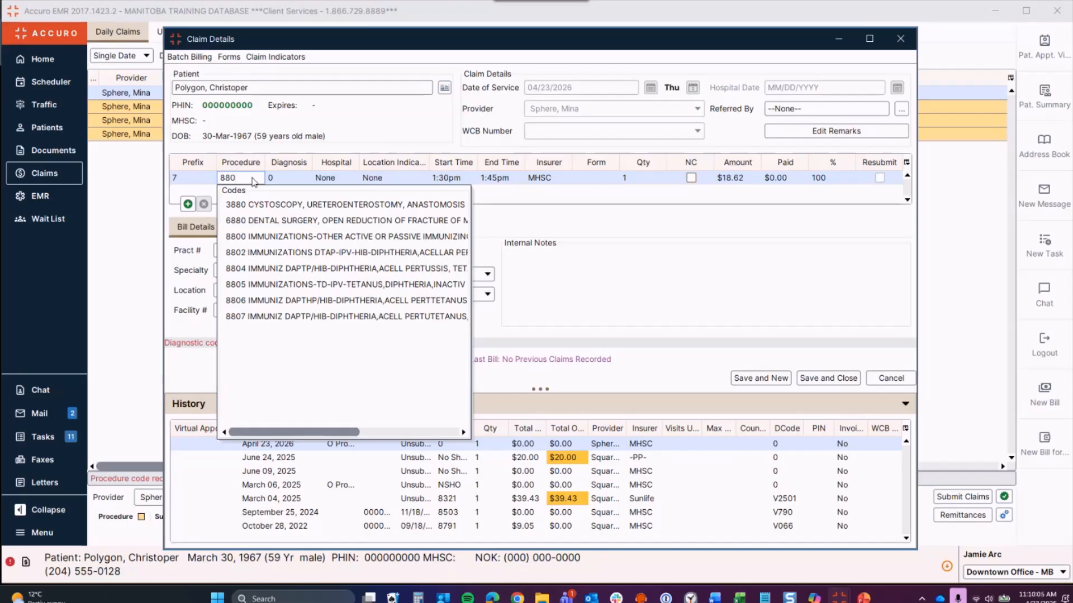
{"action": "key", "text": "BackSpace"}
{"action": "key", "text": "BackSpace"}
{"action": "type", "text": "50"}
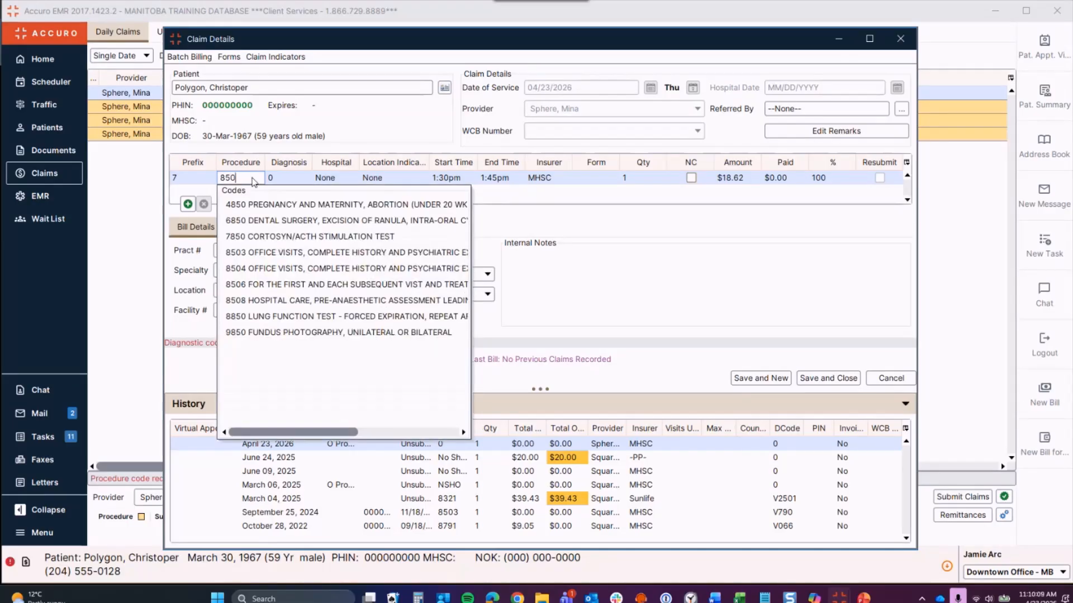
{"action": "left_click", "coordinate": [281, 251]}
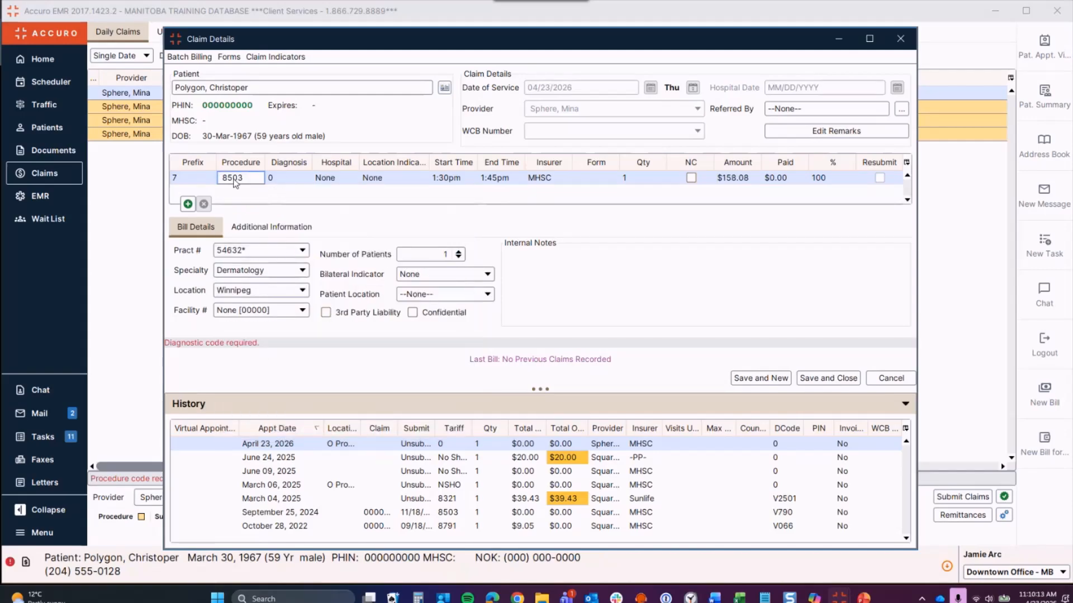
Step: After code 245 is rejected, enter diagnosis 2400 GOITER, SPECIFIED AS SIMPLE instead
{"action": "left_click", "coordinate": [280, 176]}
{"action": "type", "text": "245"}
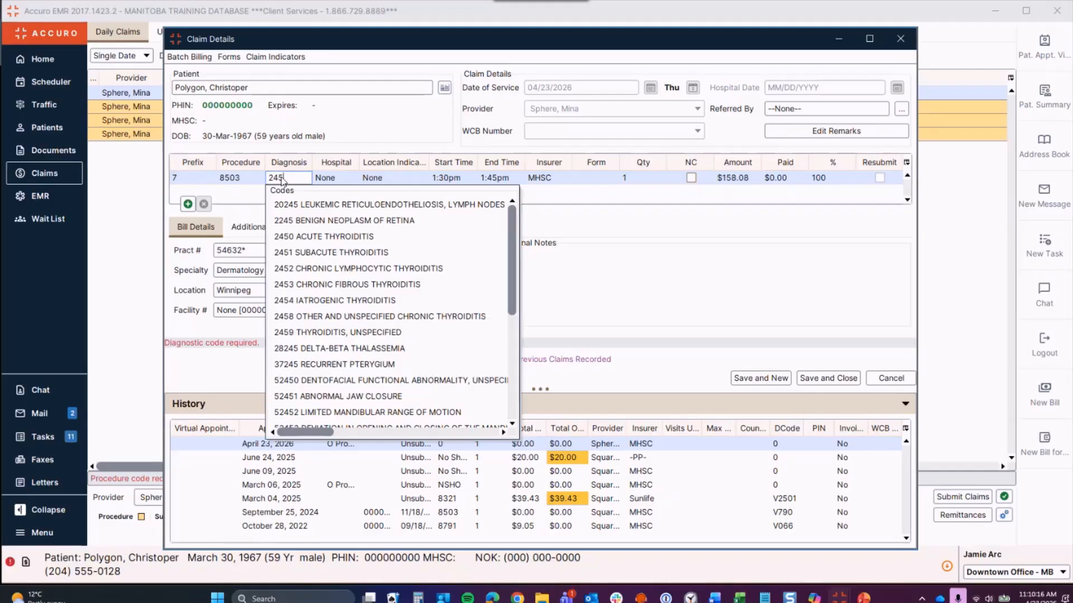
{"action": "key", "text": "Return"}
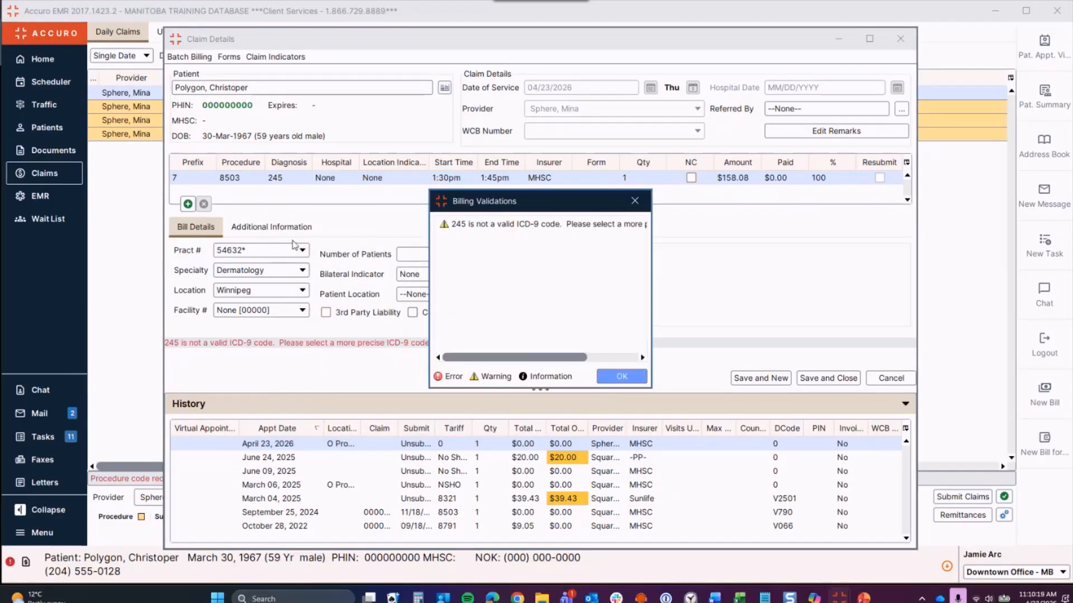
{"action": "key", "text": "Return"}
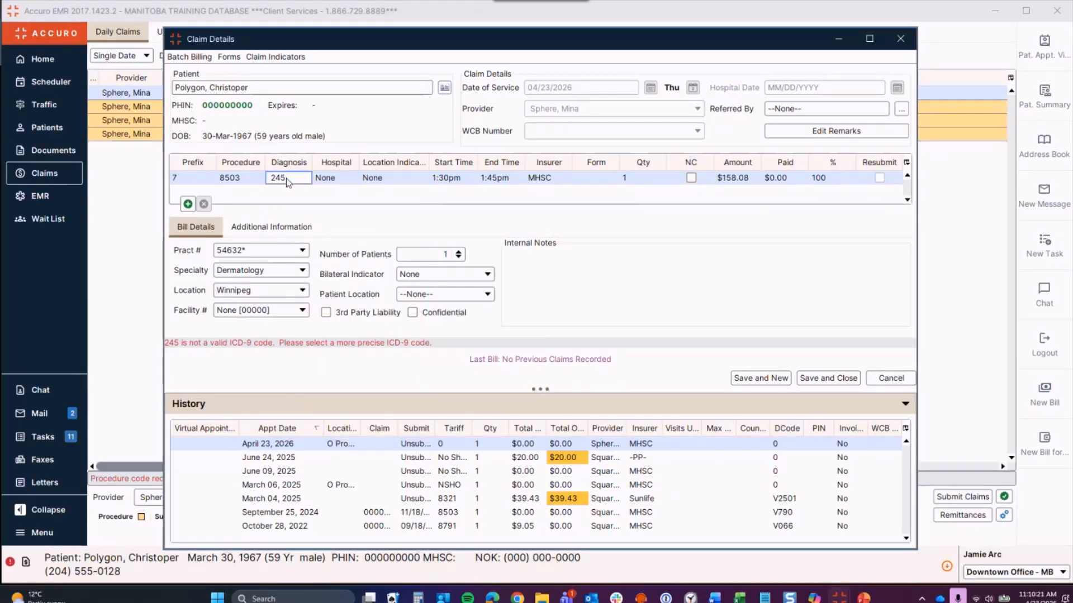
{"action": "key", "text": "BackSpace"}
{"action": "type", "text": "0"}
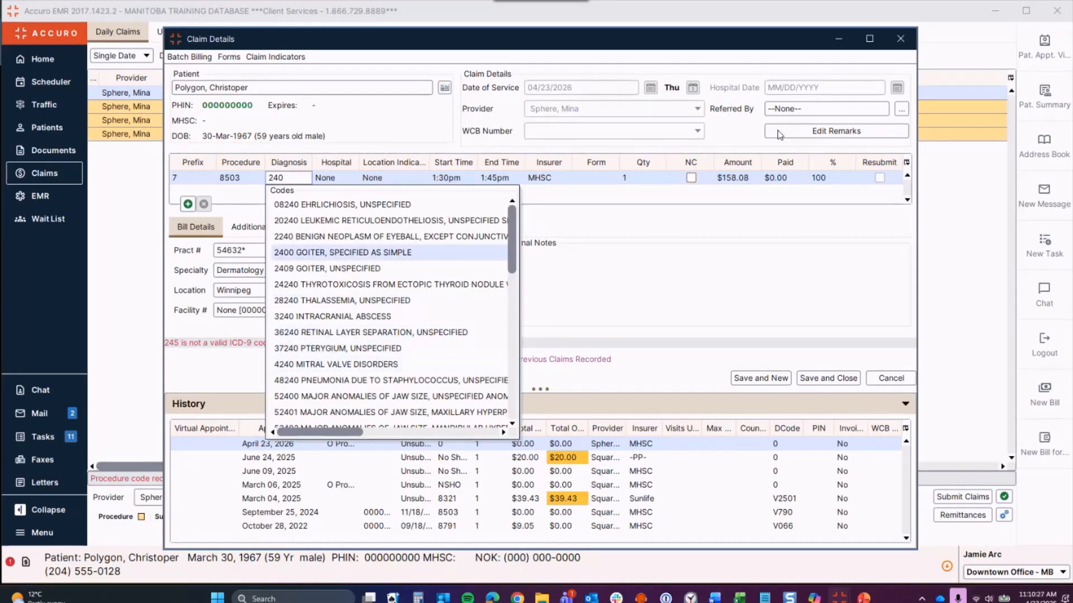
{"action": "left_click", "coordinate": [355, 253]}
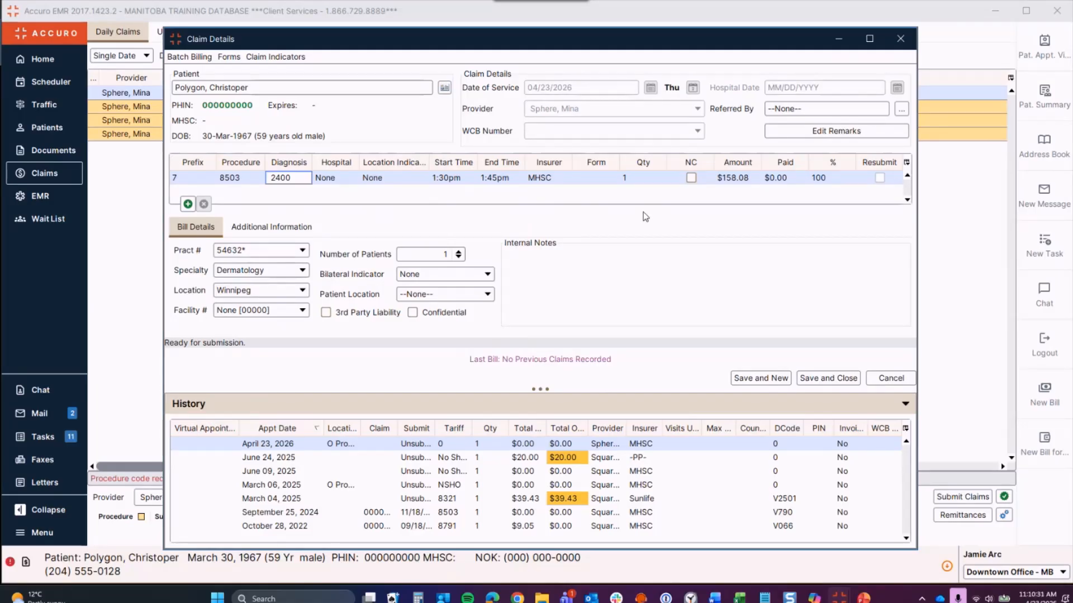
Step: Choose Concordia Hospital for the claim and leave the Location Indicator as None
{"action": "key", "text": "Tab"}
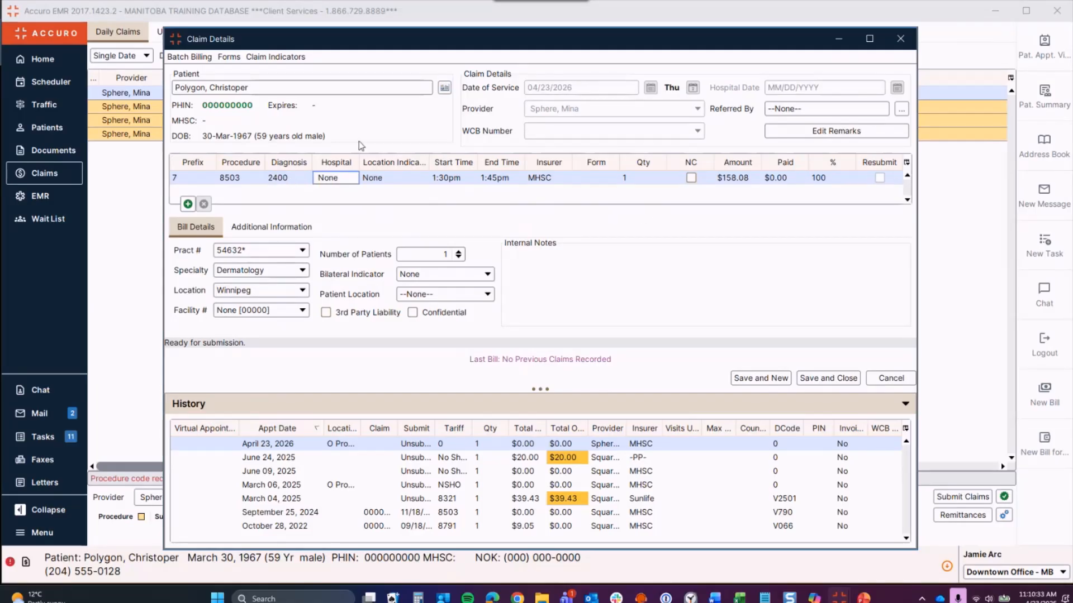
{"action": "left_click", "coordinate": [351, 182]}
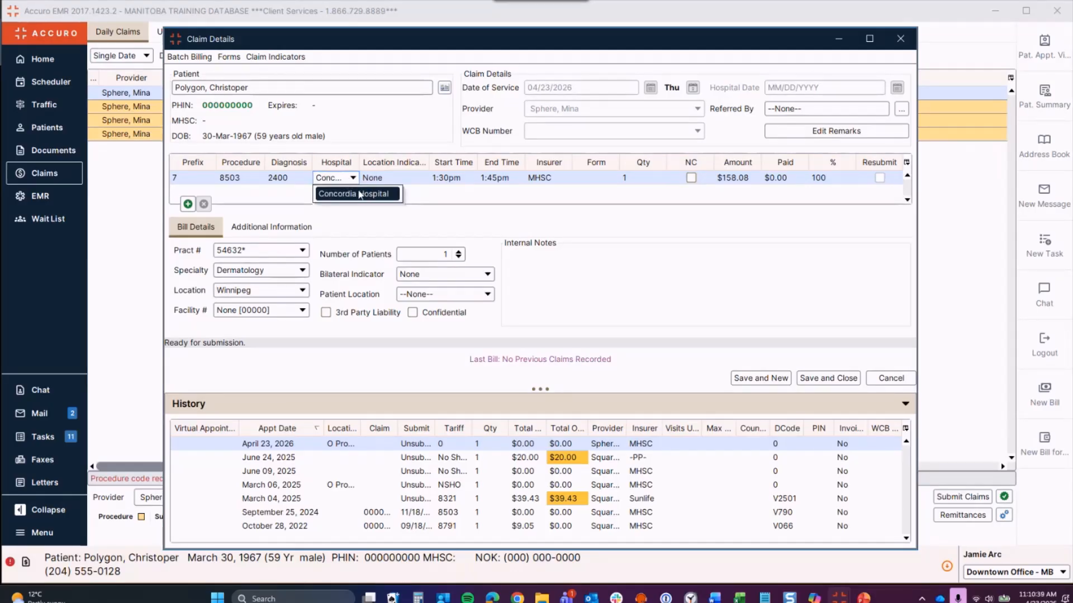
{"action": "left_click", "coordinate": [359, 194]}
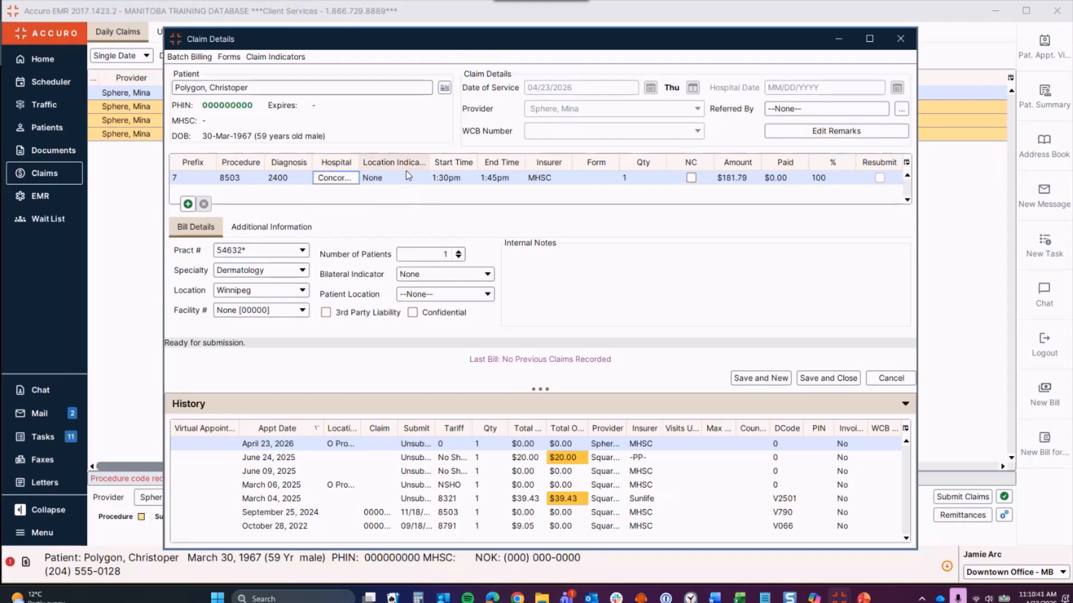
{"action": "left_click", "coordinate": [407, 178]}
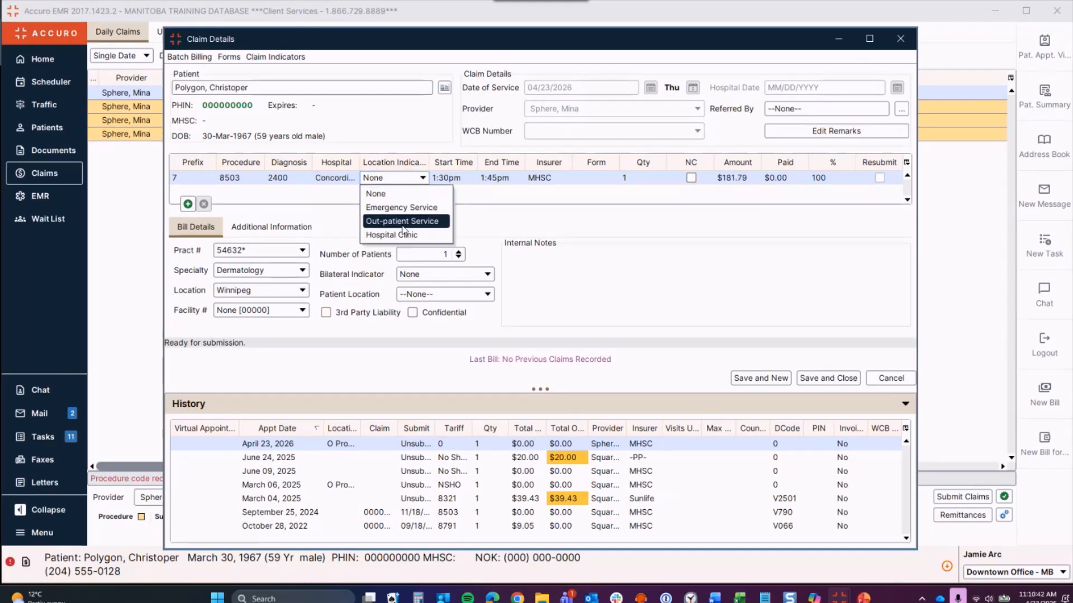
{"action": "left_click", "coordinate": [325, 203]}
{"action": "left_click", "coordinate": [344, 176]}
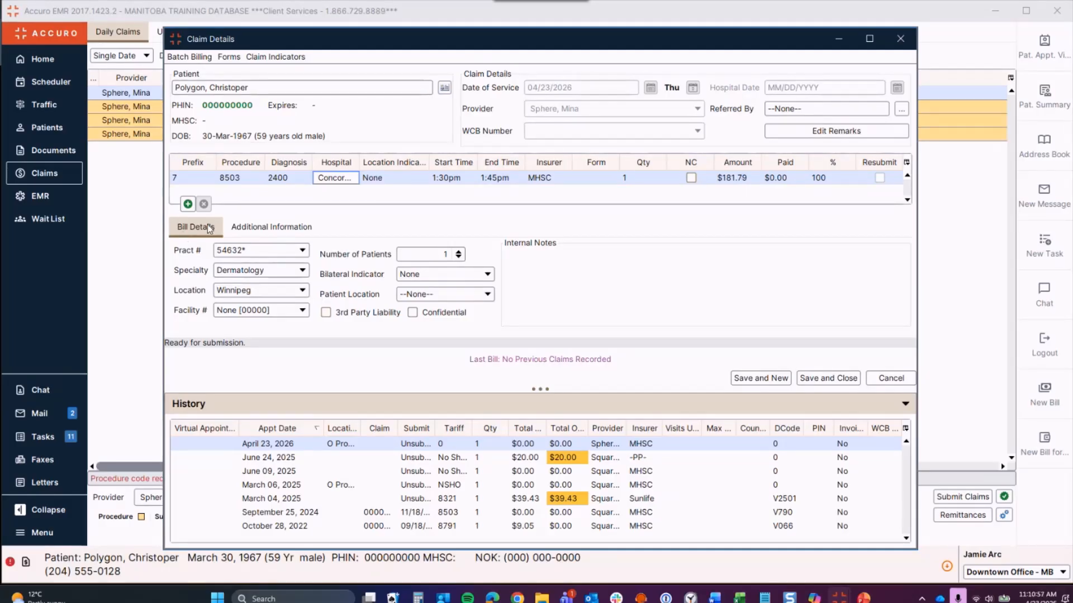
Step: Keep the existing practitioner number and Dermatology as the specialty
{"action": "left_click", "coordinate": [301, 251]}
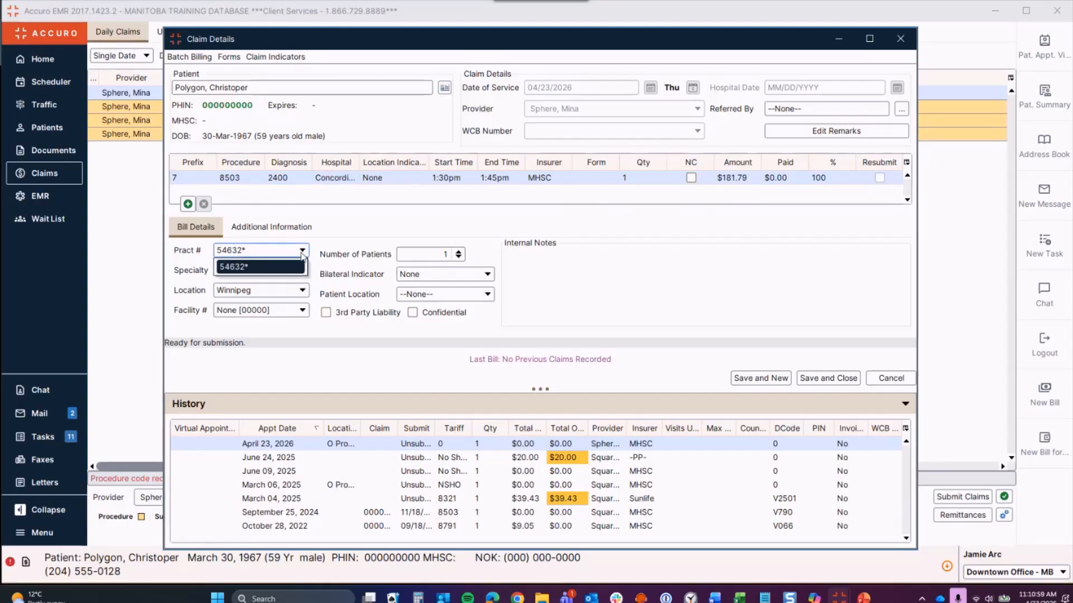
{"action": "left_click", "coordinate": [302, 263]}
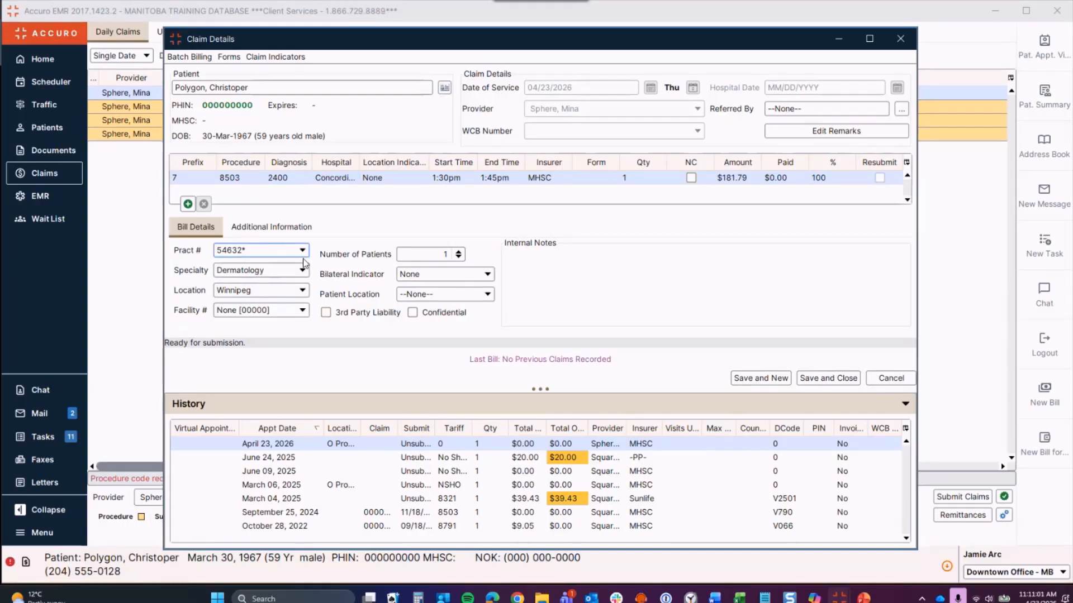
{"action": "left_click", "coordinate": [302, 271]}
{"action": "left_click", "coordinate": [301, 273]}
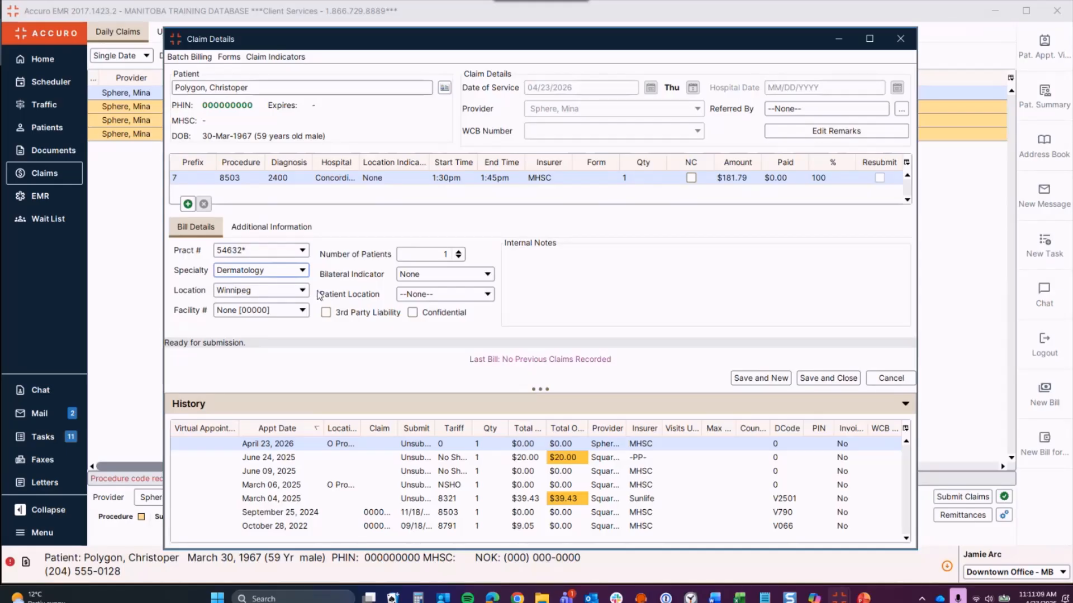
Step: Close Claim Details and save the $181.79 claim with procedure 8503 and diagnosis 2400
{"action": "left_click", "coordinate": [607, 270]}
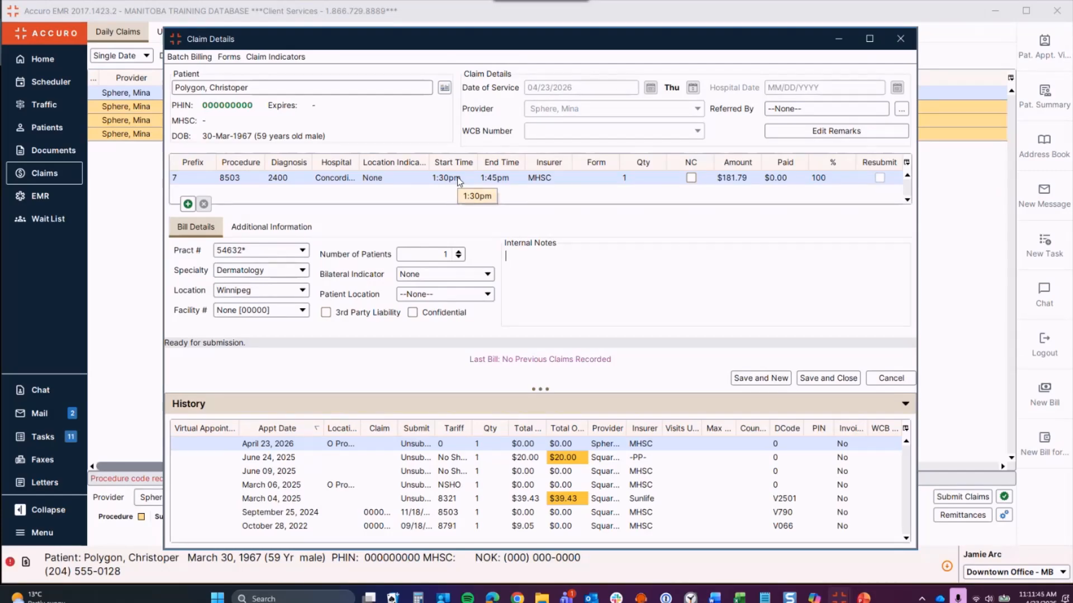
{"action": "left_click", "coordinate": [269, 58]}
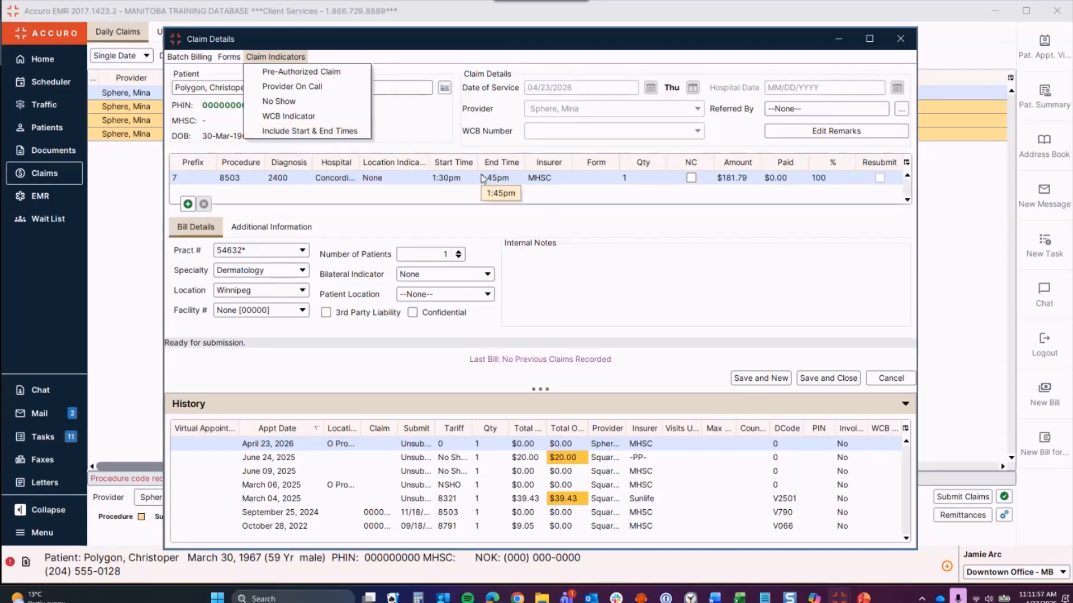
{"action": "left_click", "coordinate": [891, 378]}
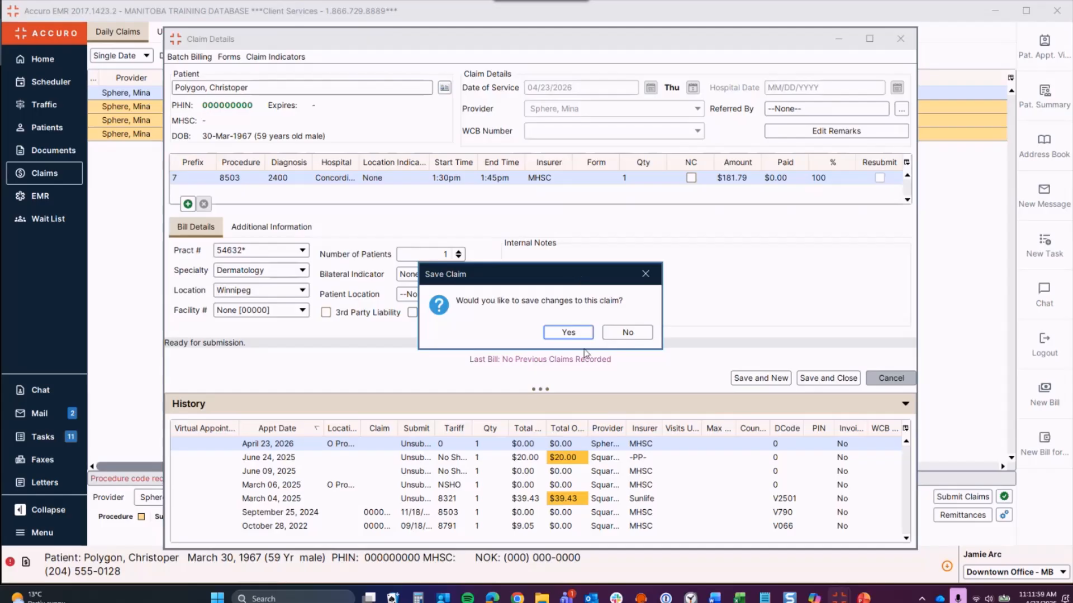
{"action": "left_click", "coordinate": [578, 330]}
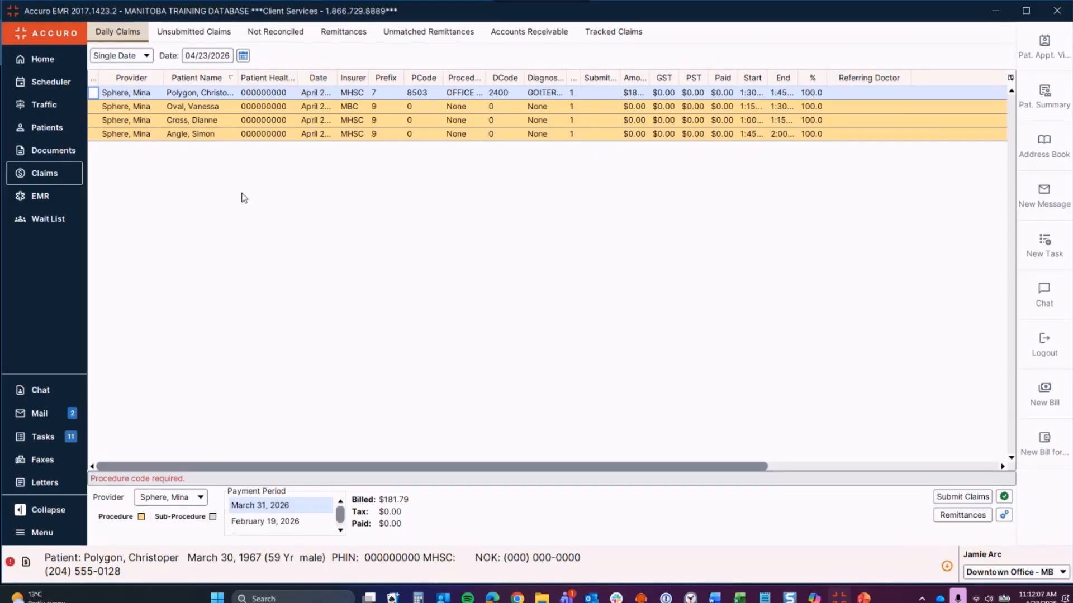
{"action": "left_click", "coordinate": [50, 203]}
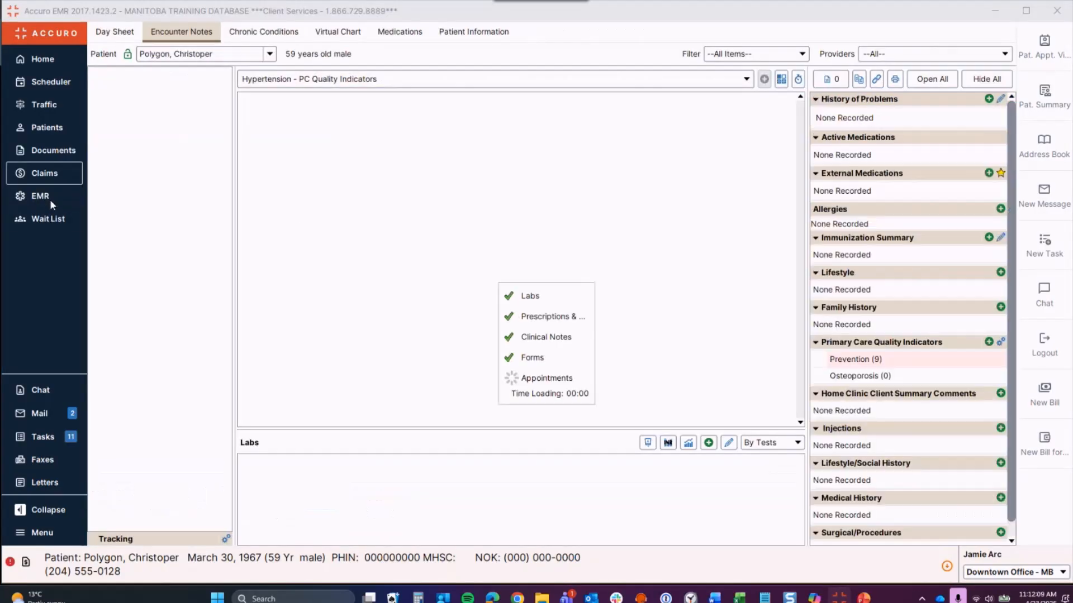
{"action": "left_click", "coordinate": [270, 54]}
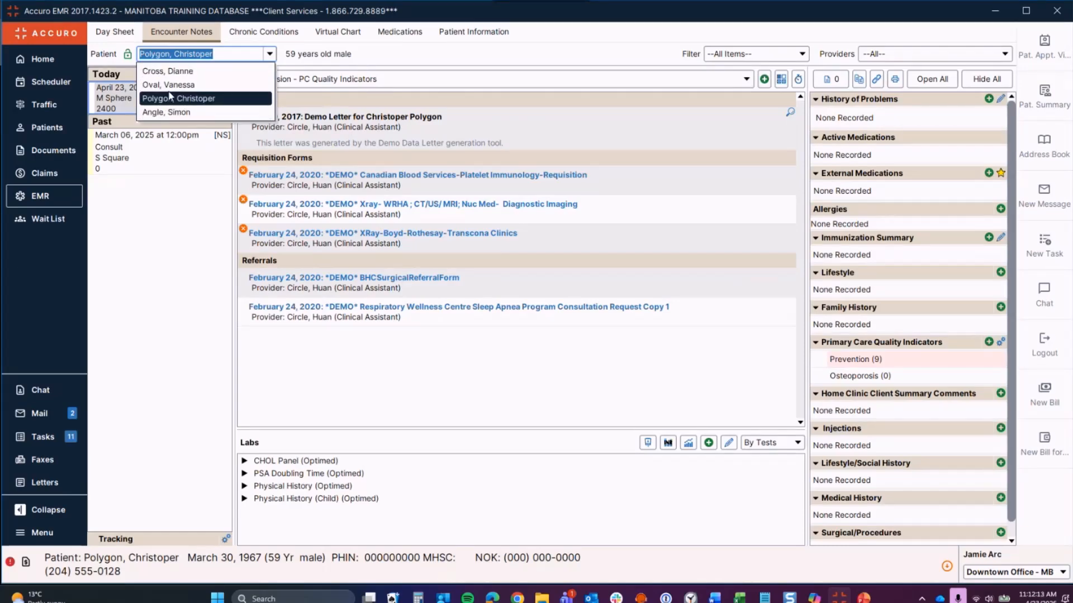
{"action": "left_click", "coordinate": [115, 31]}
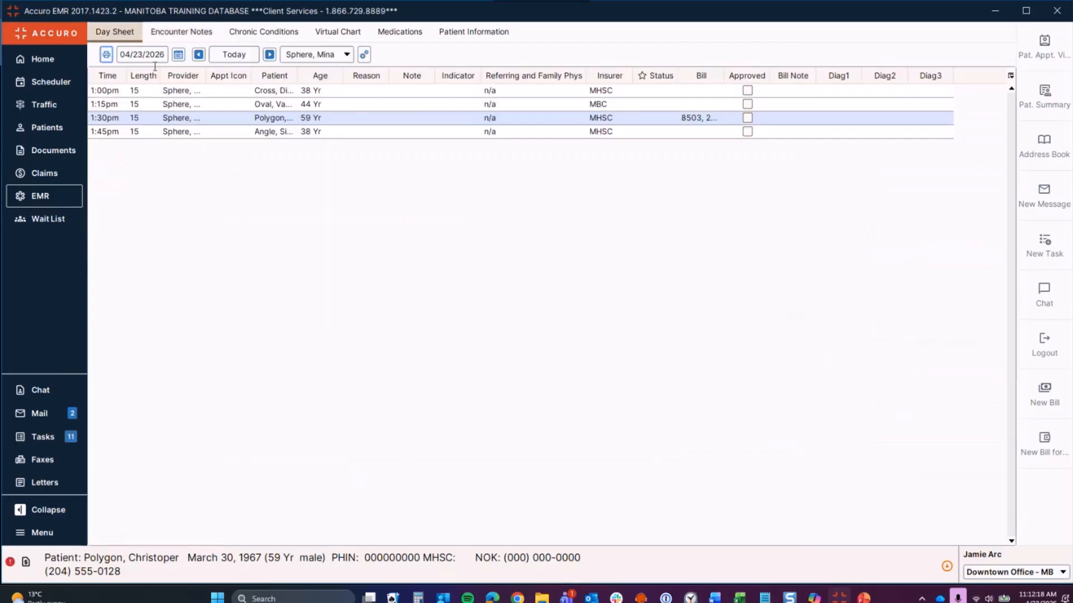
{"action": "left_click", "coordinate": [157, 34]}
{"action": "left_click", "coordinate": [269, 56]}
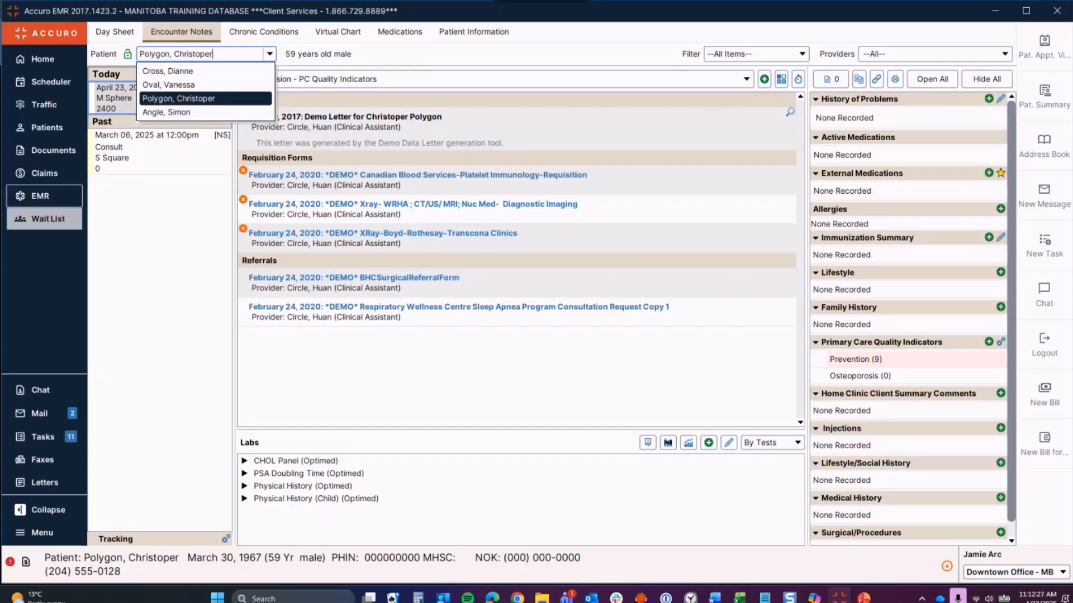
{"action": "left_click", "coordinate": [58, 174]}
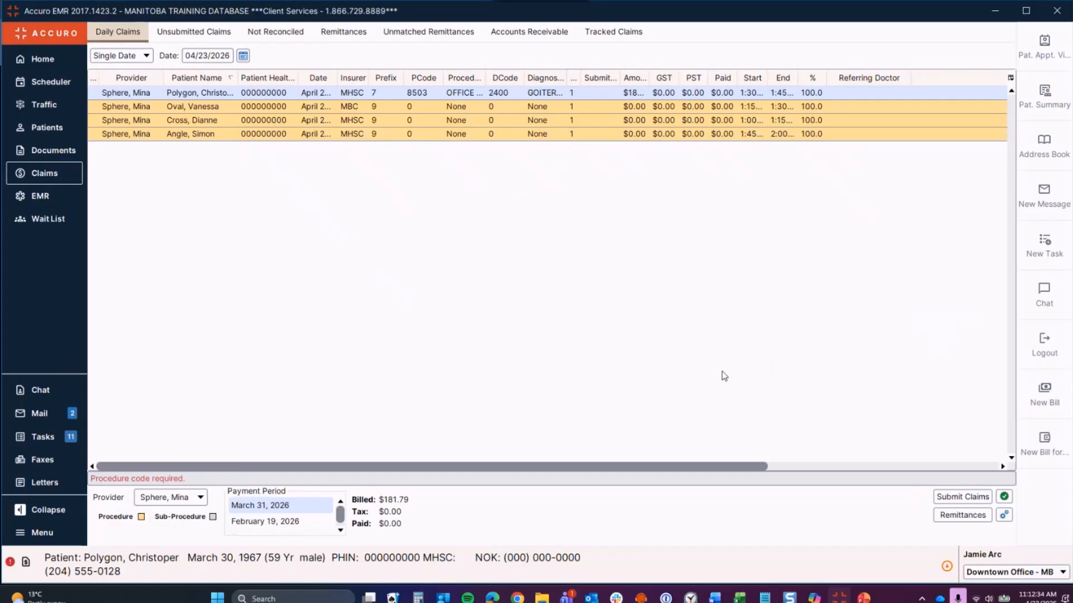
Step: Create a New Bill from a Daily Claims row's context menu, opening blank Claim Details
{"action": "right_click", "coordinate": [274, 176]}
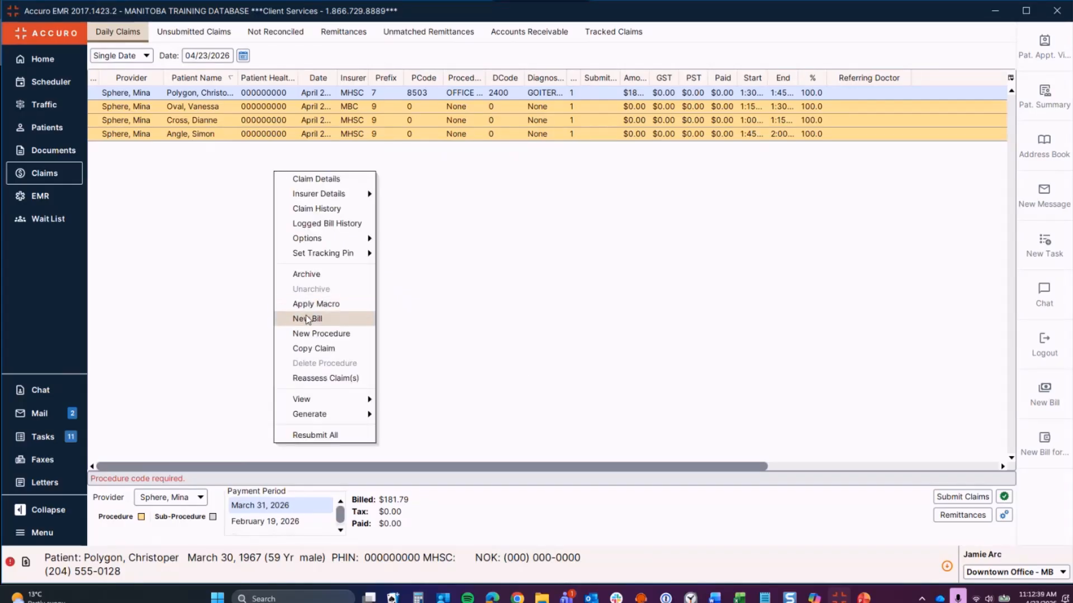
{"action": "left_click", "coordinate": [440, 323]}
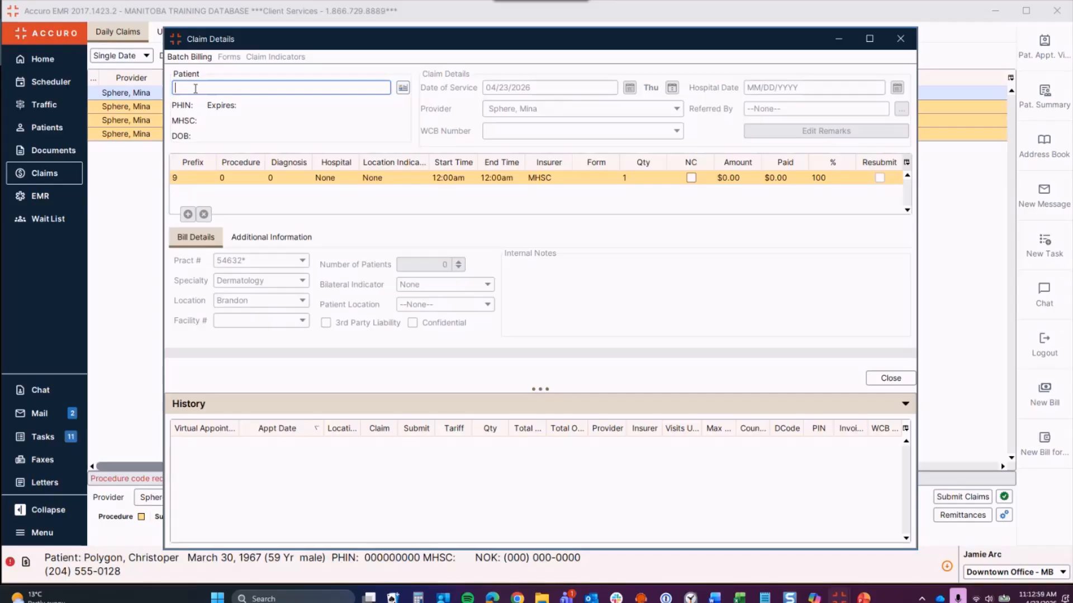
Step: Look up the patient by last name and initial, then enter service date 04/12/2026
{"action": "type", "text": "line, r"}
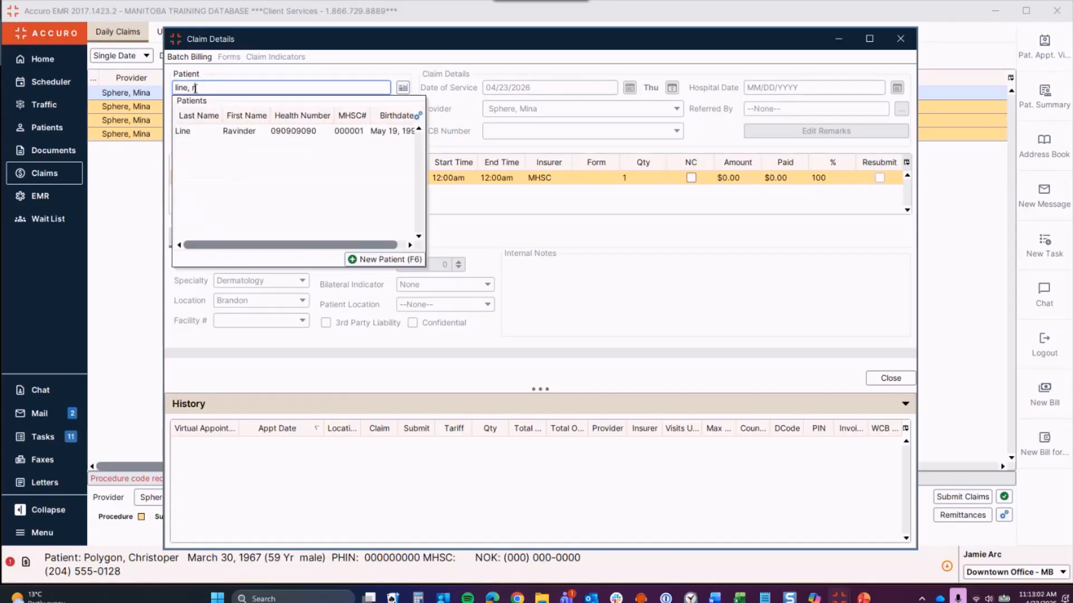
{"action": "left_click", "coordinate": [251, 131]}
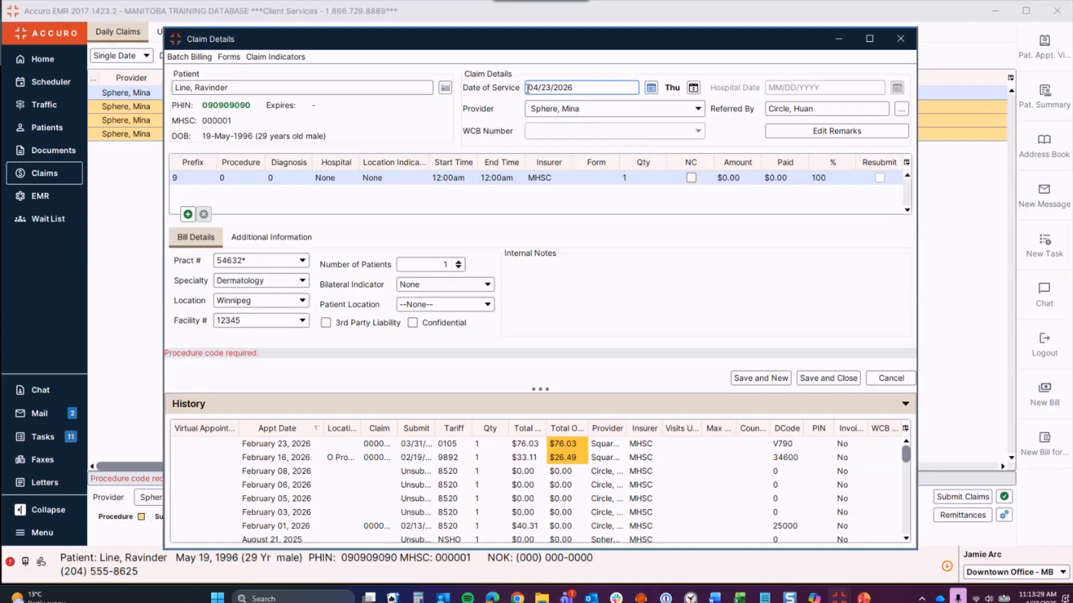
{"action": "type", "text": "0412"}
Step: Add the service date range 04/13/2026 to 04/20/2026 in Multiple Dates
{"action": "left_click", "coordinate": [692, 89]}
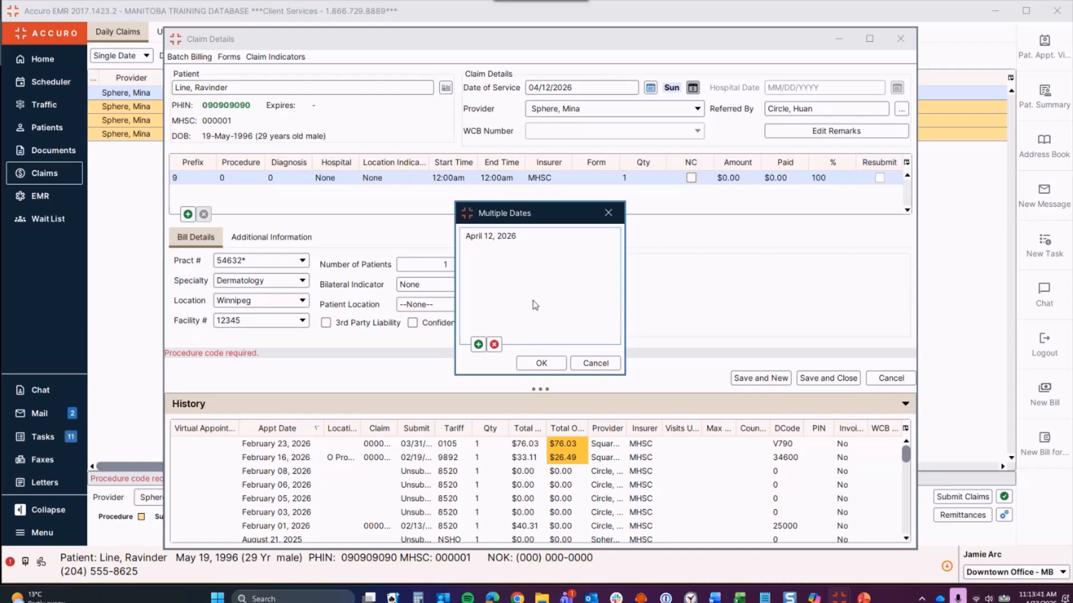
{"action": "left_click", "coordinate": [478, 345]}
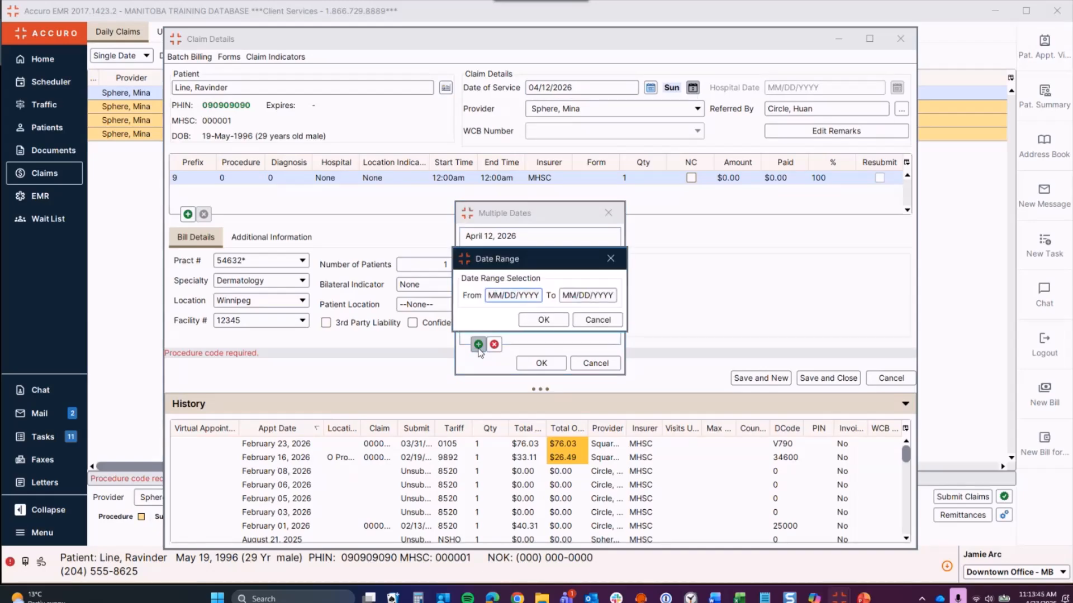
{"action": "type", "text": "04132026"}
{"action": "left_click", "coordinate": [564, 294]}
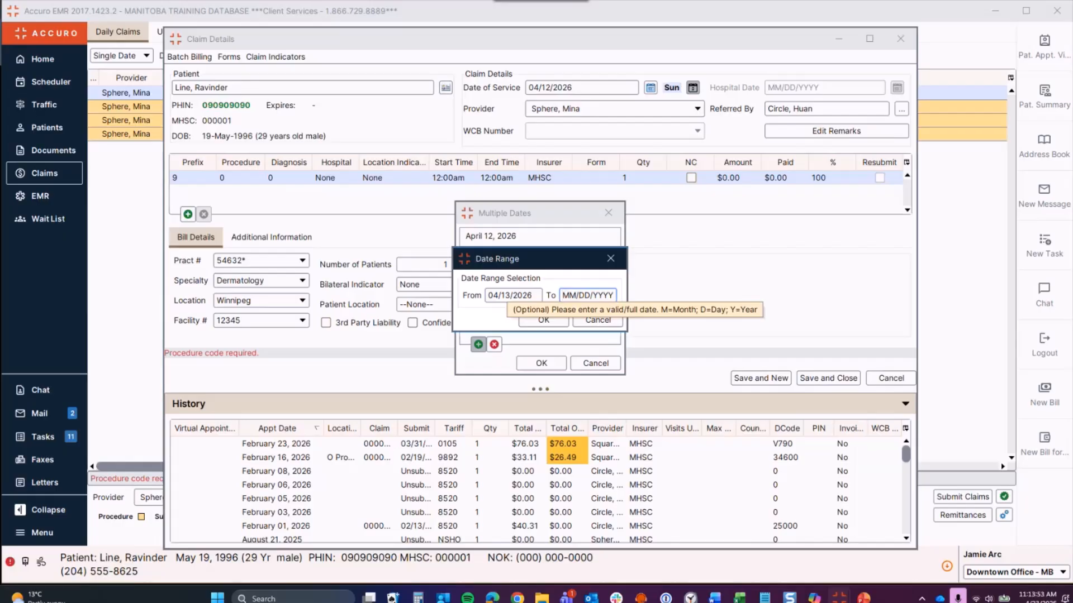
{"action": "type", "text": "04/20/2026"}
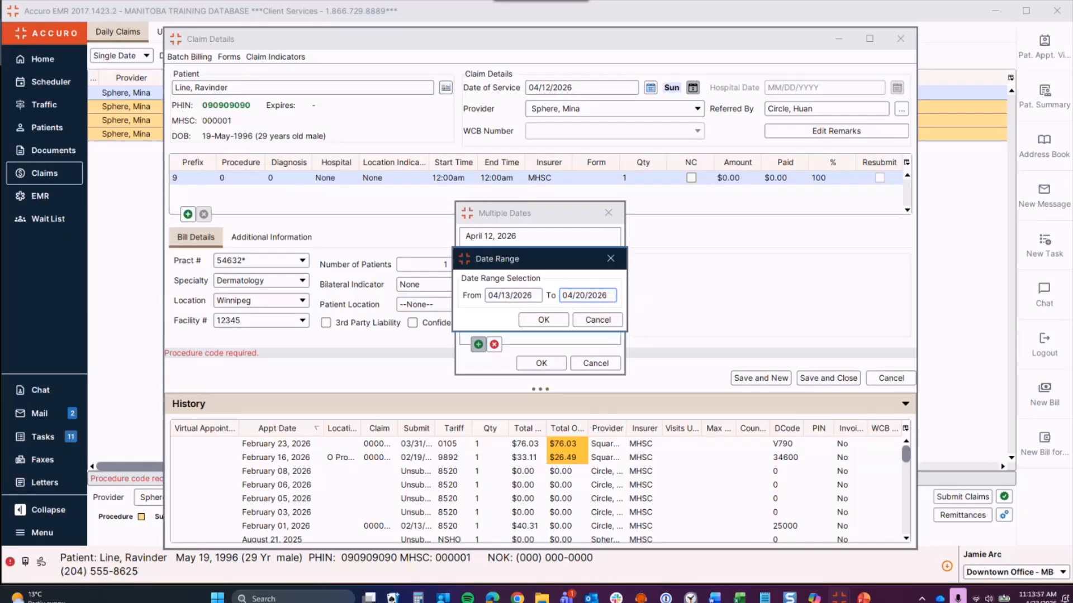
{"action": "left_click", "coordinate": [522, 322]}
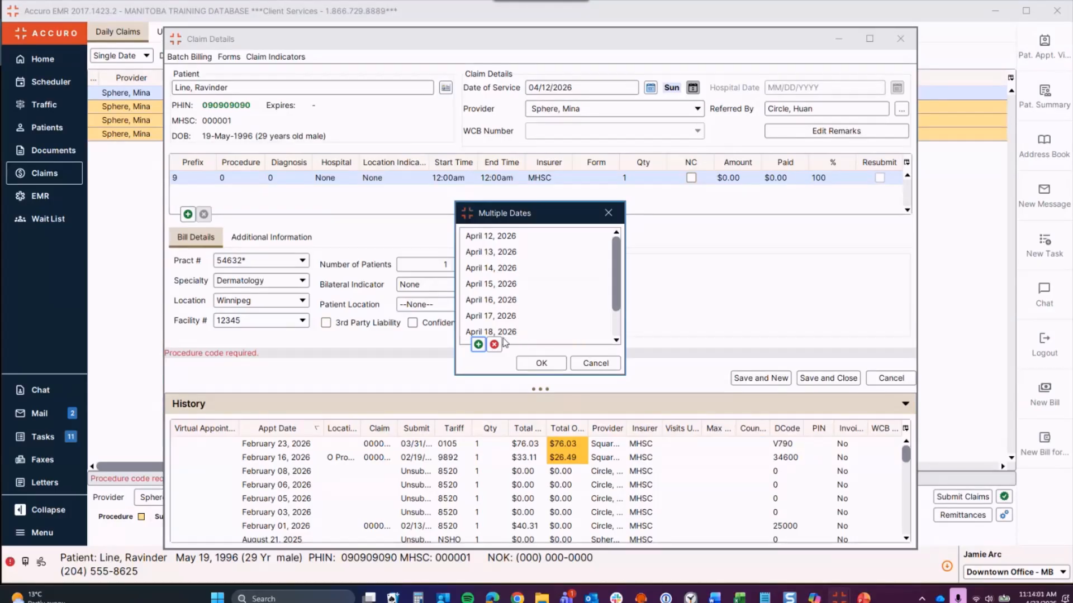
Step: Remove April 14, 17, 18 and 19, leaving five service dates, and accept
{"action": "left_click", "coordinate": [501, 267]}
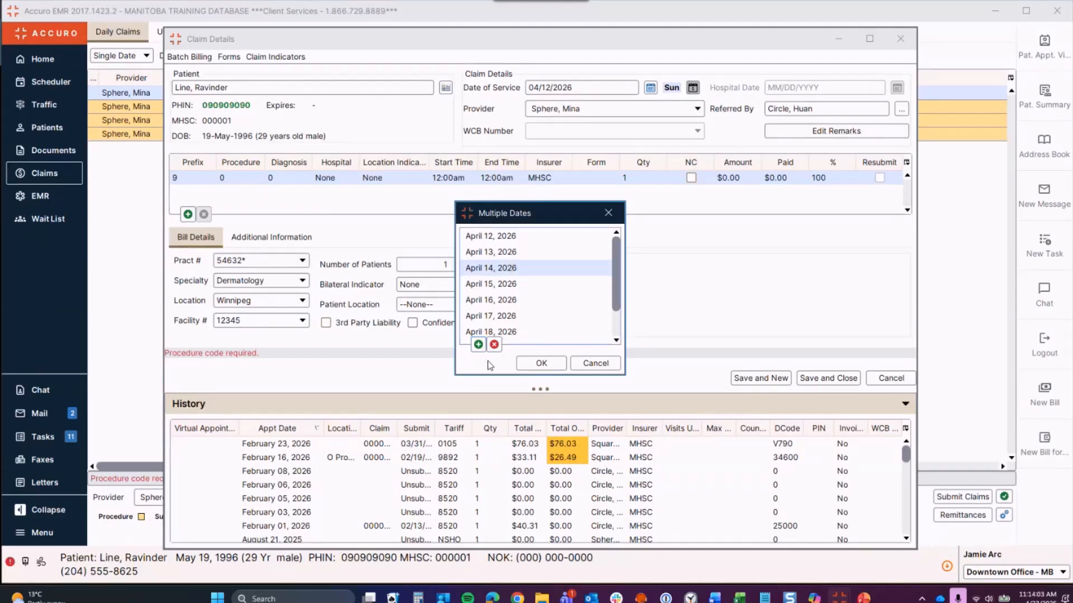
{"action": "left_click", "coordinate": [494, 345]}
{"action": "left_click", "coordinate": [494, 300]}
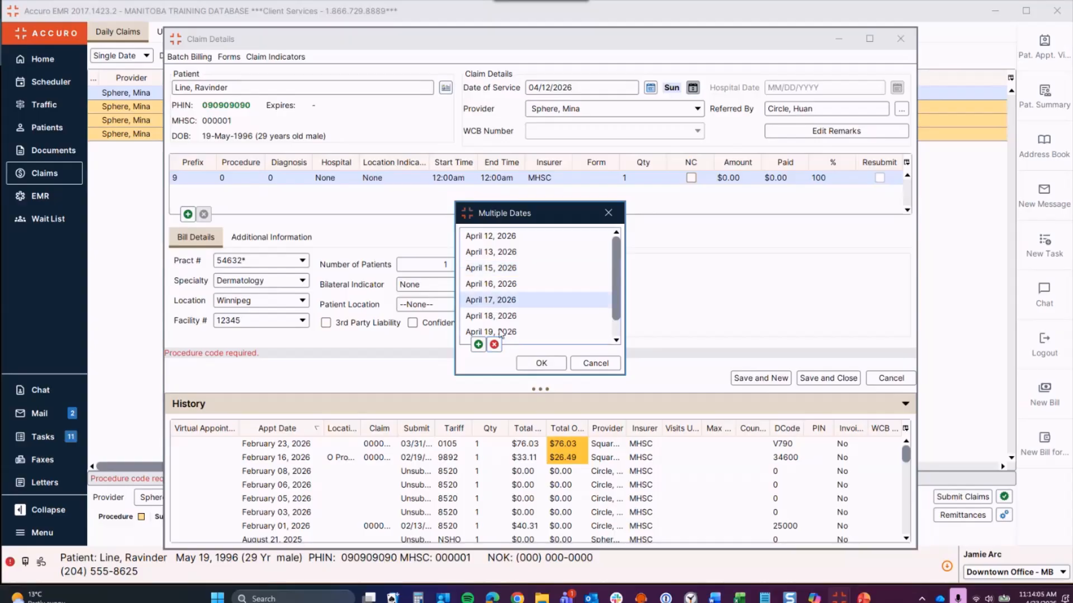
{"action": "left_click", "coordinate": [494, 345]}
{"action": "left_click", "coordinate": [493, 345]}
{"action": "left_click", "coordinate": [494, 344]}
{"action": "left_click", "coordinate": [550, 369]}
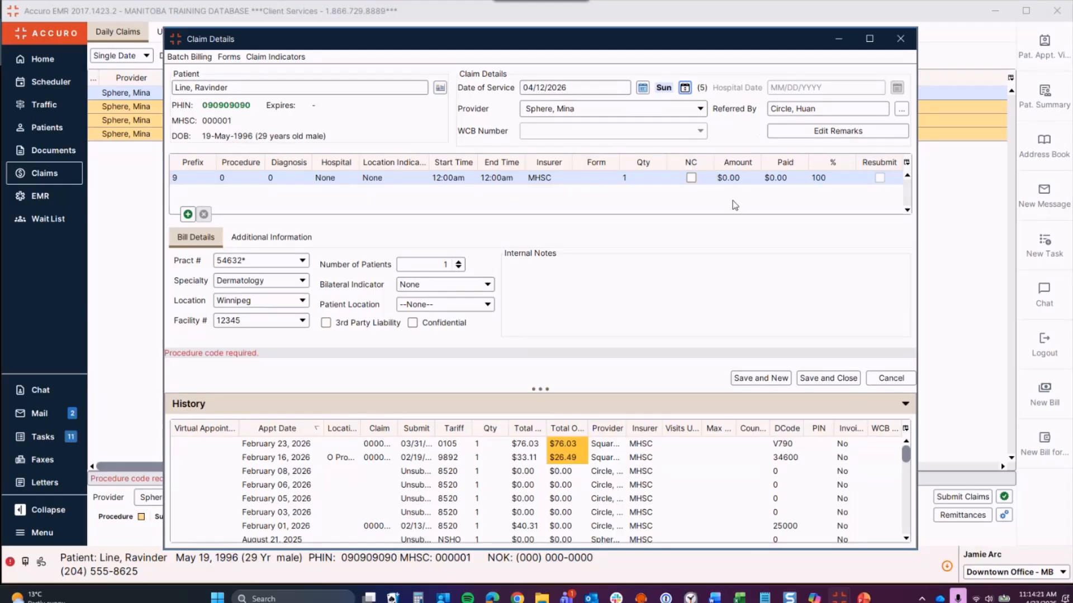
Step: Enter procedure 8520 Hospital Care – Per Day and diagnosis 25000, then select the hospital date
{"action": "left_click", "coordinate": [237, 179]}
{"action": "type", "text": "8520"}
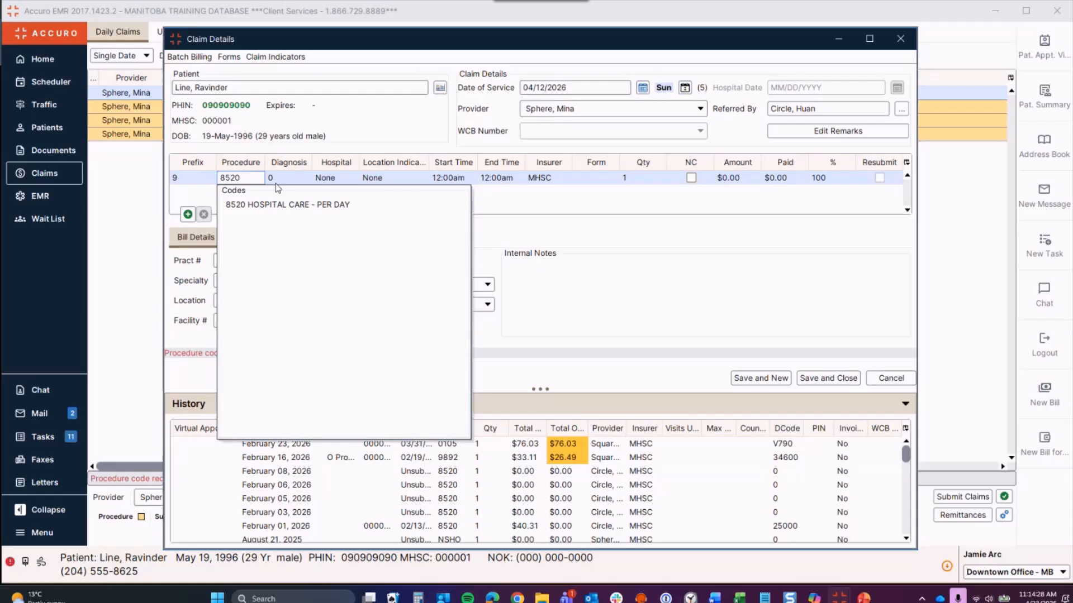
{"action": "left_click", "coordinate": [299, 205]}
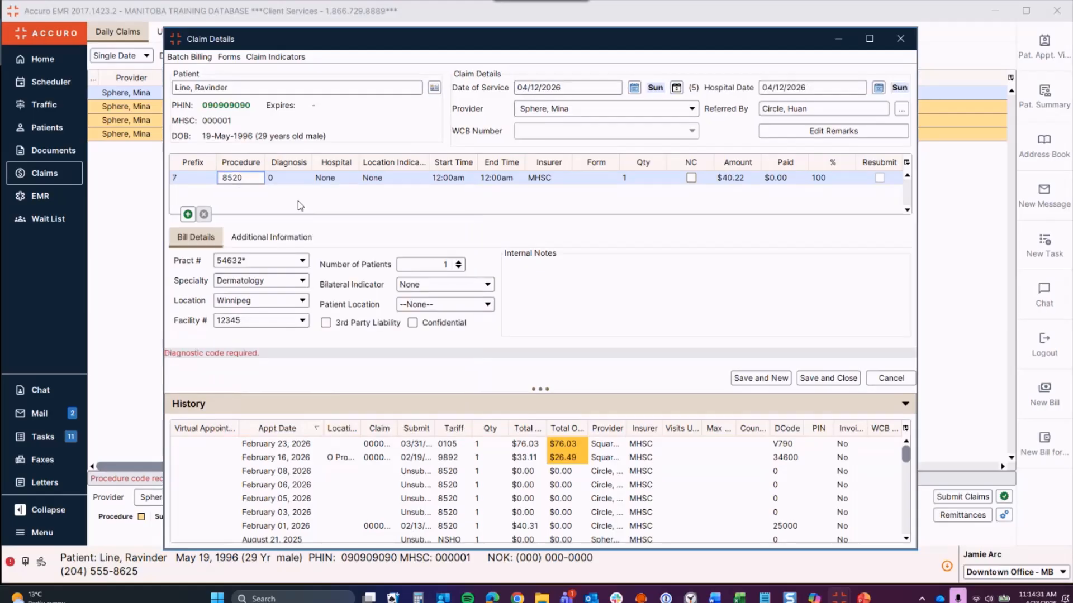
{"action": "key", "text": "Tab"}
{"action": "type", "text": "25000"}
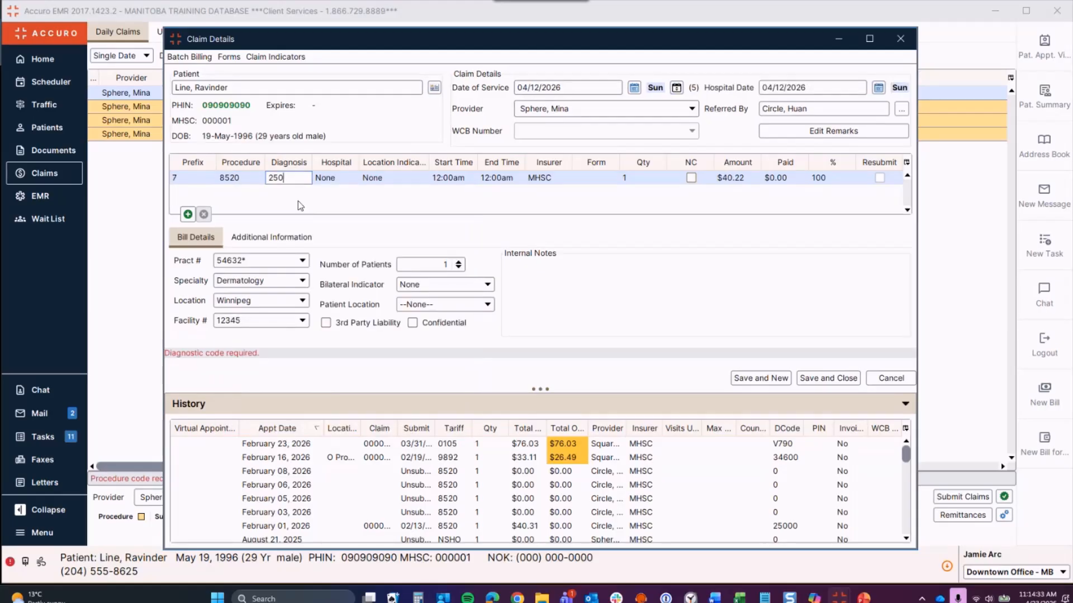
{"action": "left_click", "coordinate": [300, 205]}
{"action": "key", "text": "Tab"}
{"action": "key", "text": "Tab"}
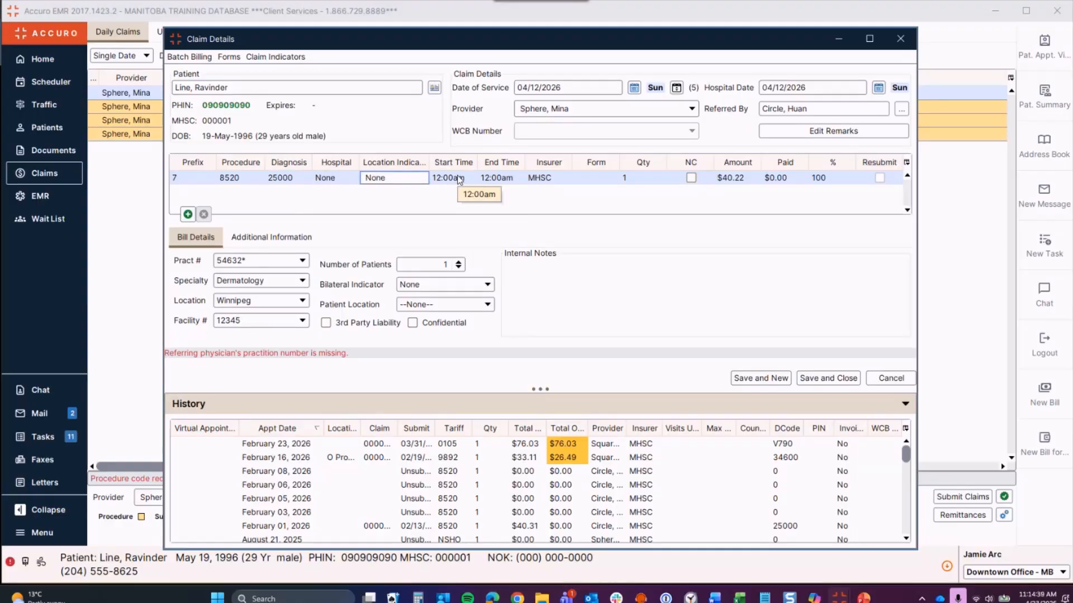
{"action": "left_click", "coordinate": [437, 182]}
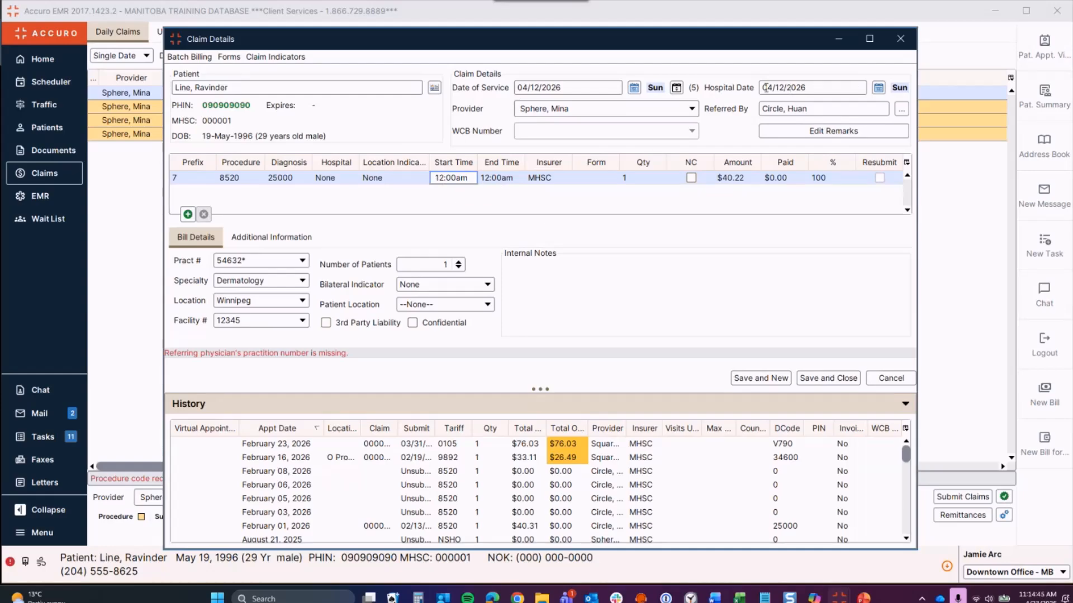
{"action": "left_click_drag", "start_coordinate": [763, 88], "coordinate": [814, 87]}
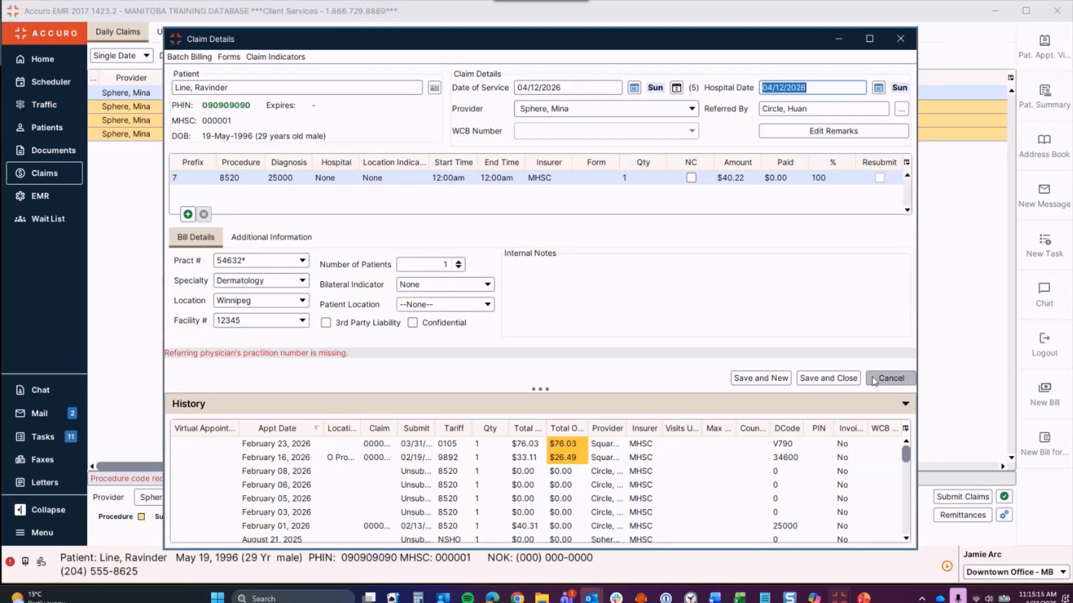
Step: Save and close the claim, creating copies for each of the five service dates
{"action": "left_click", "coordinate": [817, 379]}
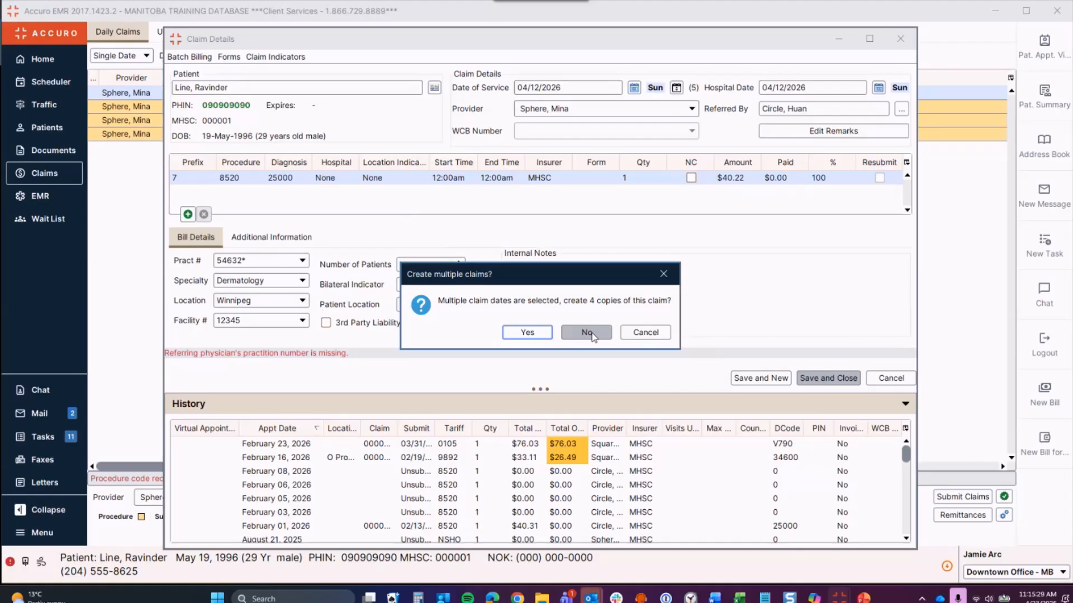
{"action": "left_click", "coordinate": [525, 333]}
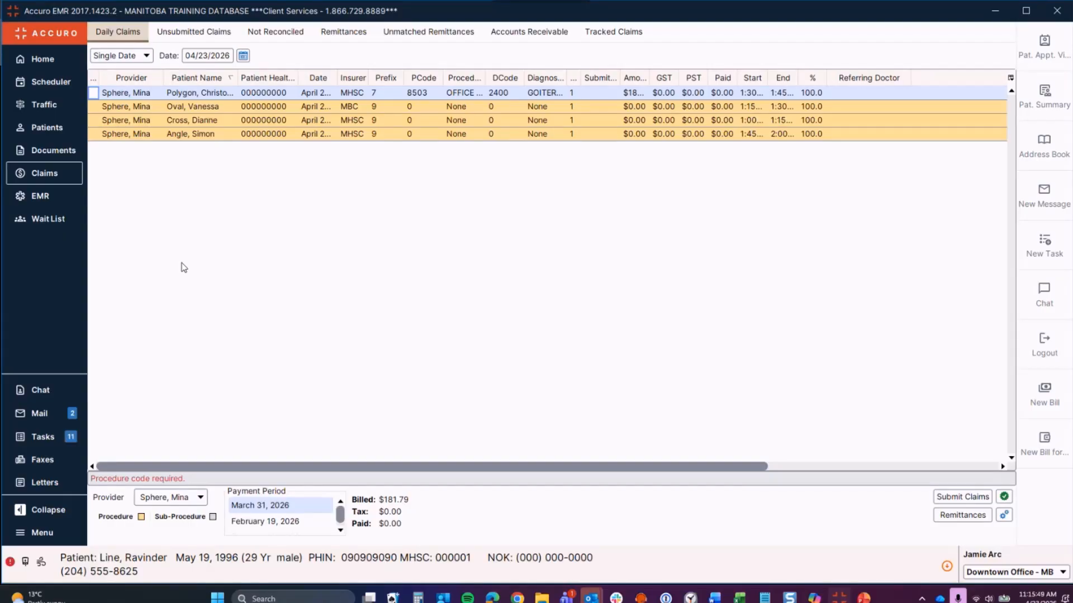
Step: List the last 9 months' unsubmitted claims, showing five April 12–20 hospital-care claims totalling $395.17
{"action": "left_click", "coordinate": [135, 56]}
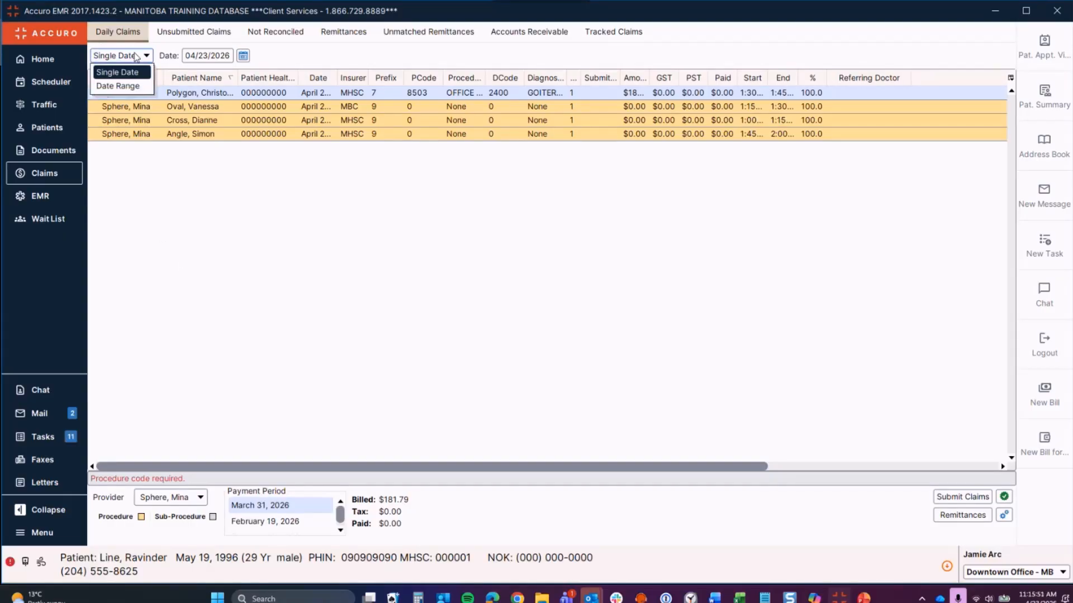
{"action": "left_click", "coordinate": [135, 56]}
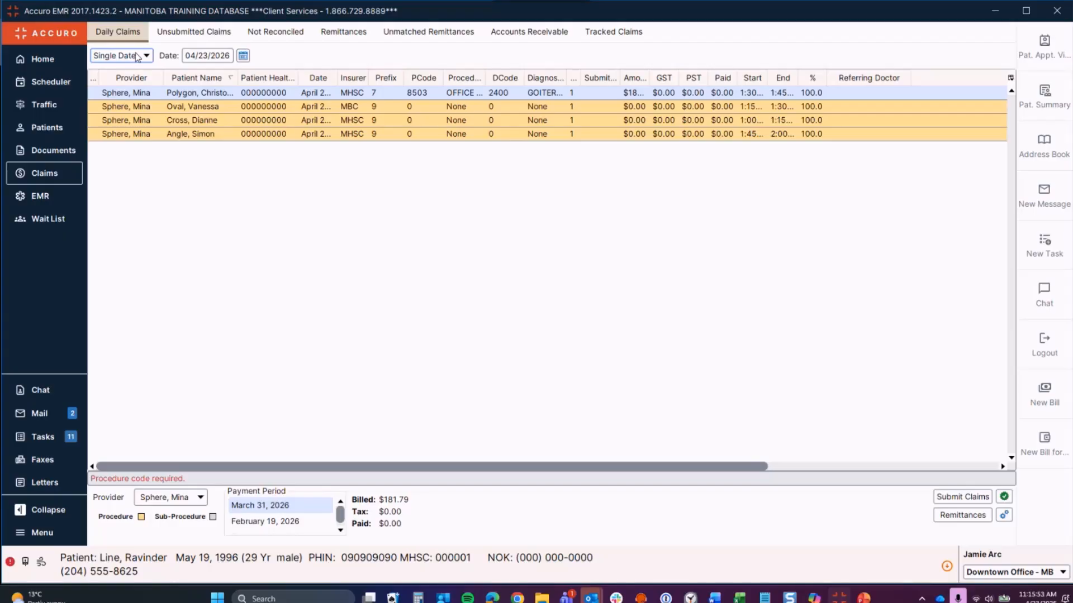
{"action": "left_click", "coordinate": [204, 28]}
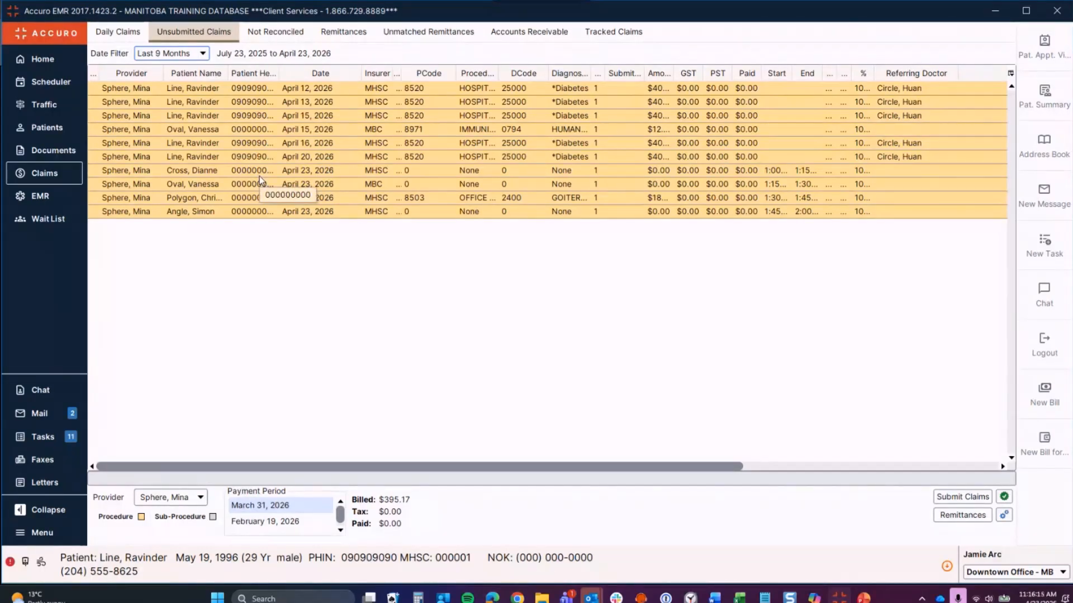
Step: Add procedure 5555 After Hours Premium to the April 12 claim, moving on to diagnosis 25000
{"action": "right_click", "coordinate": [274, 93]}
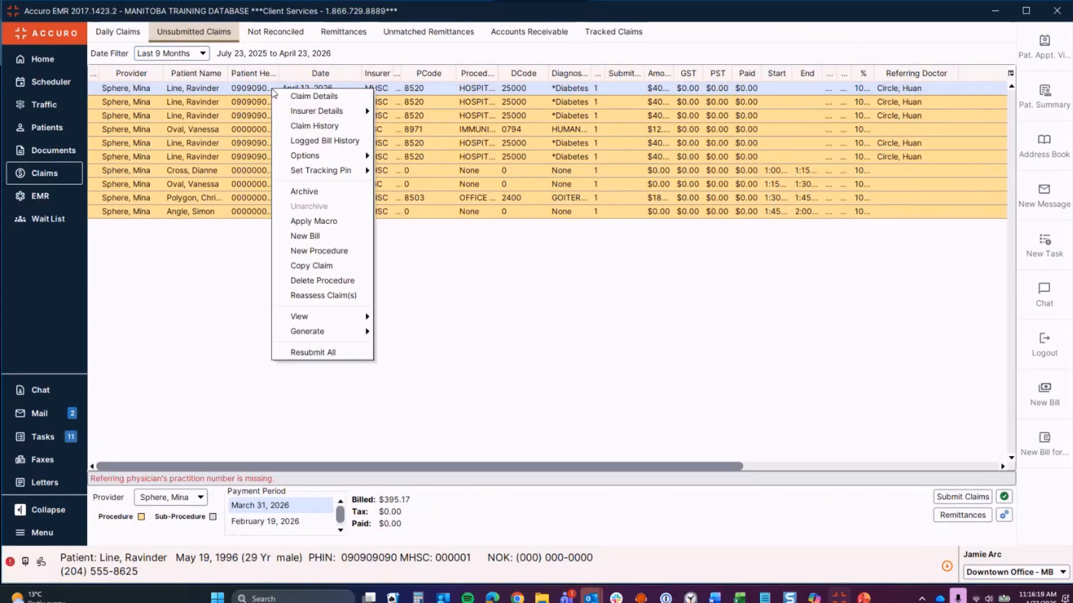
{"action": "left_click", "coordinate": [286, 253]}
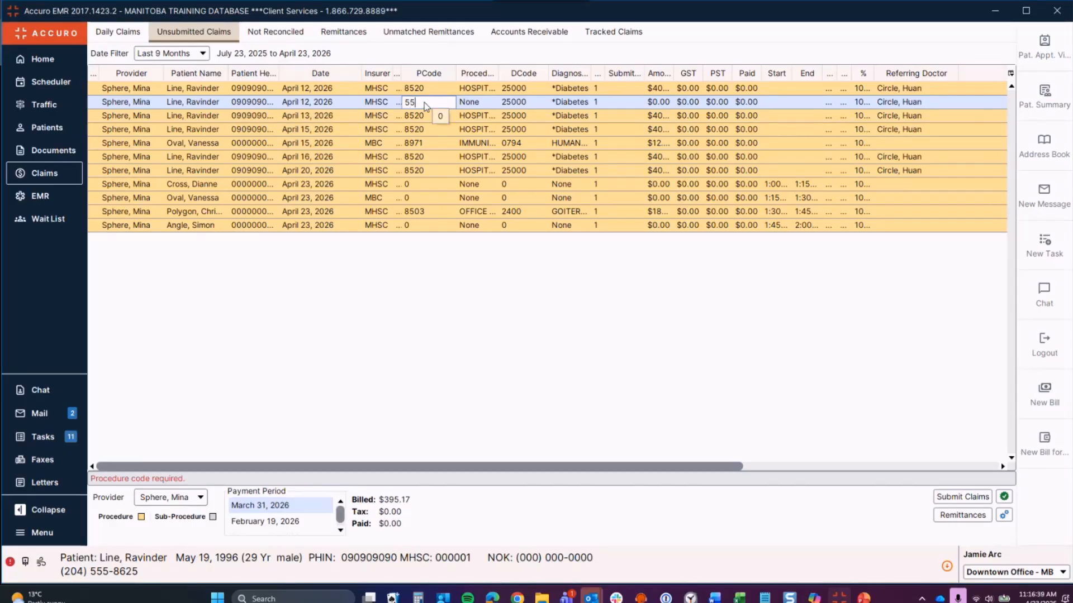
{"action": "type", "text": "5555"}
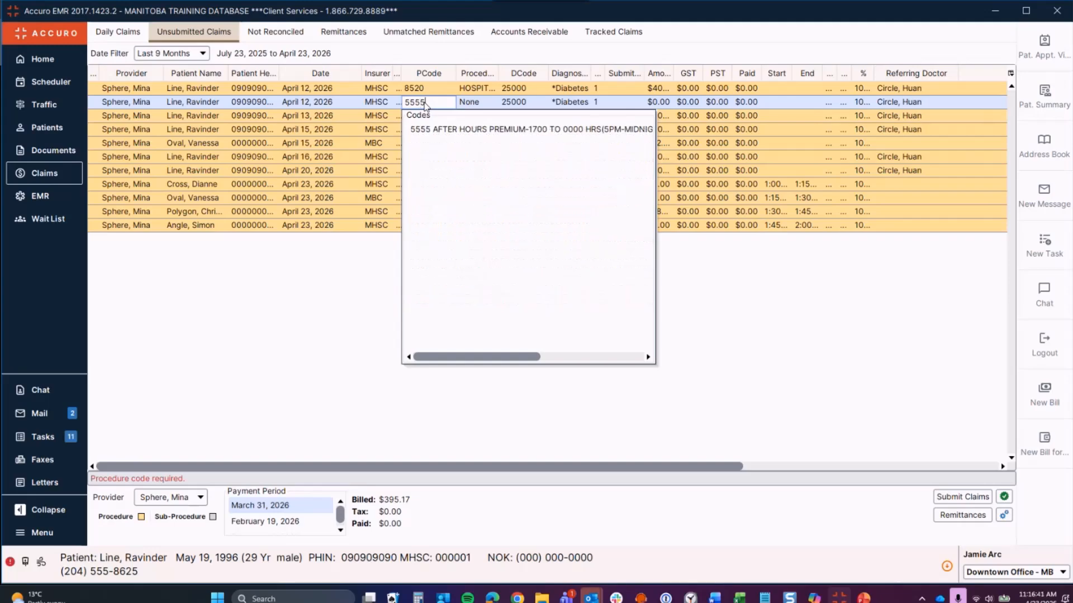
{"action": "left_click", "coordinate": [441, 130]}
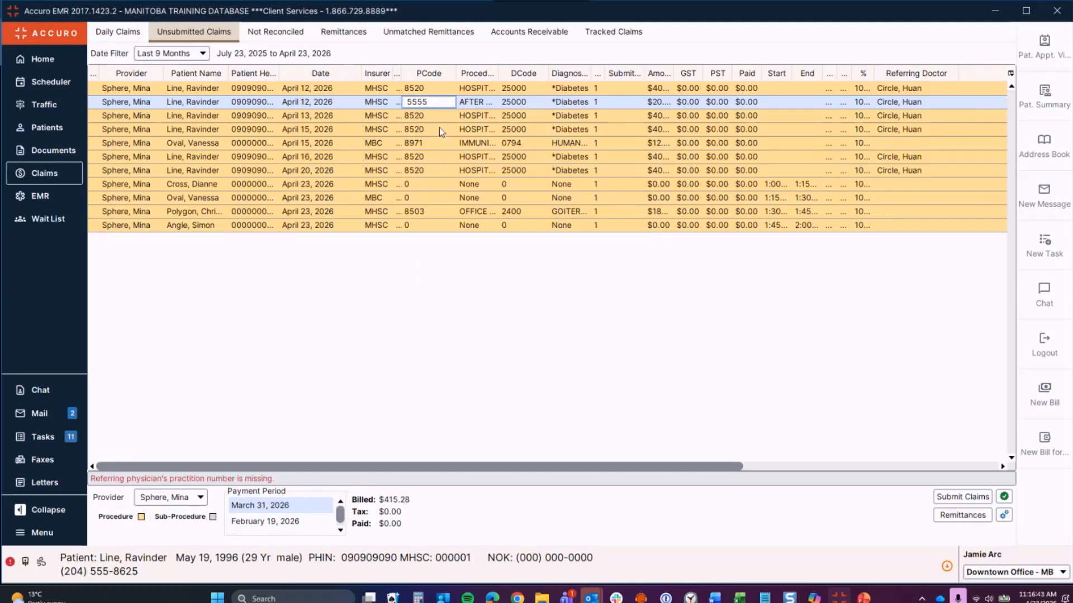
{"action": "key", "text": "Tab"}
{"action": "key", "text": "Tab"}
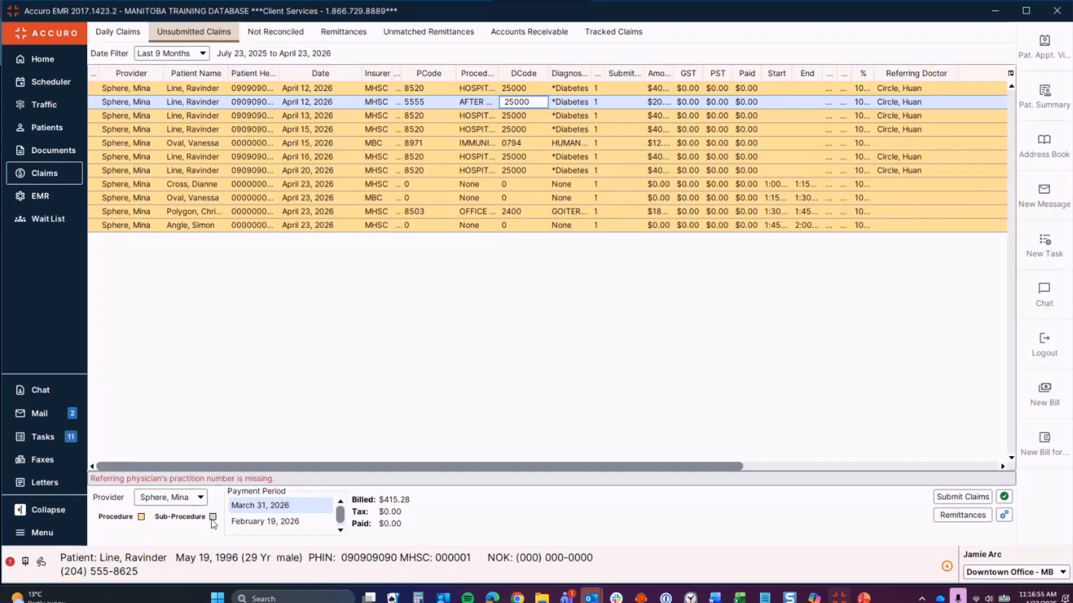
{"action": "left_click", "coordinate": [302, 116]}
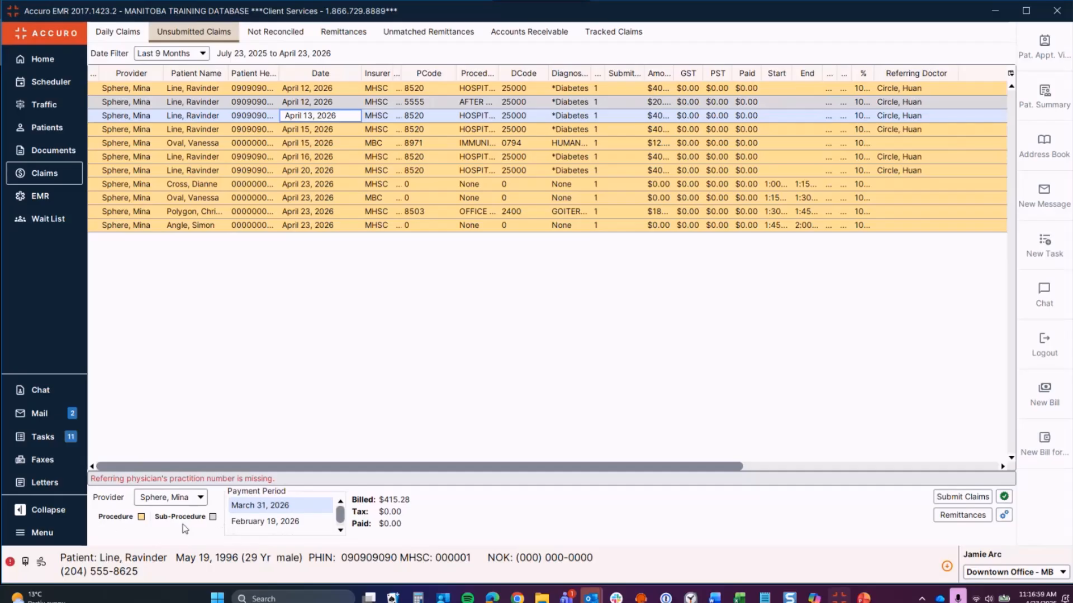
{"action": "left_click", "coordinate": [212, 517]}
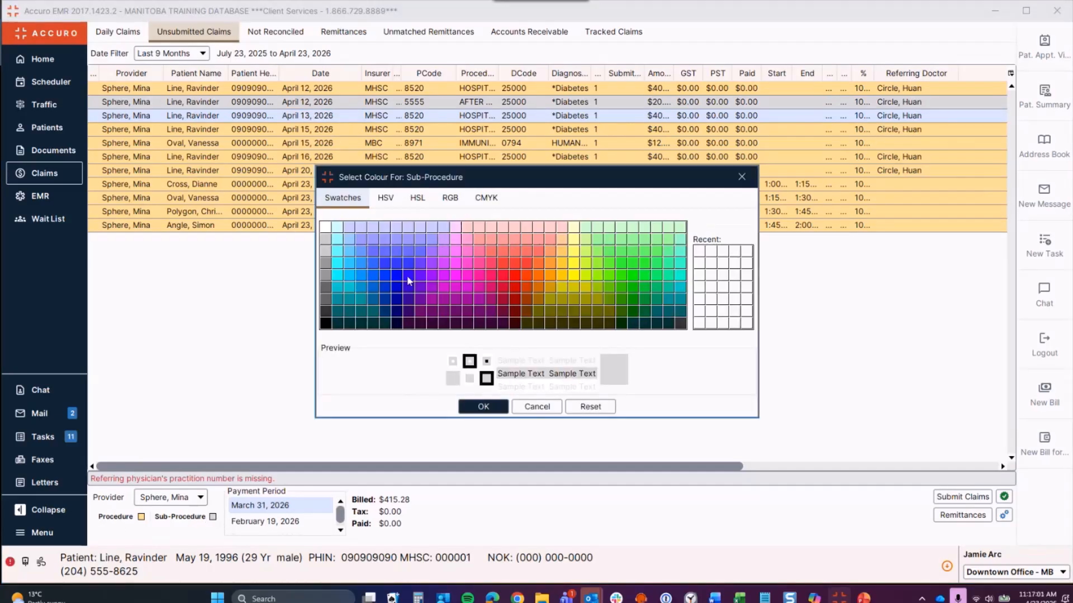
{"action": "left_click", "coordinate": [741, 178]}
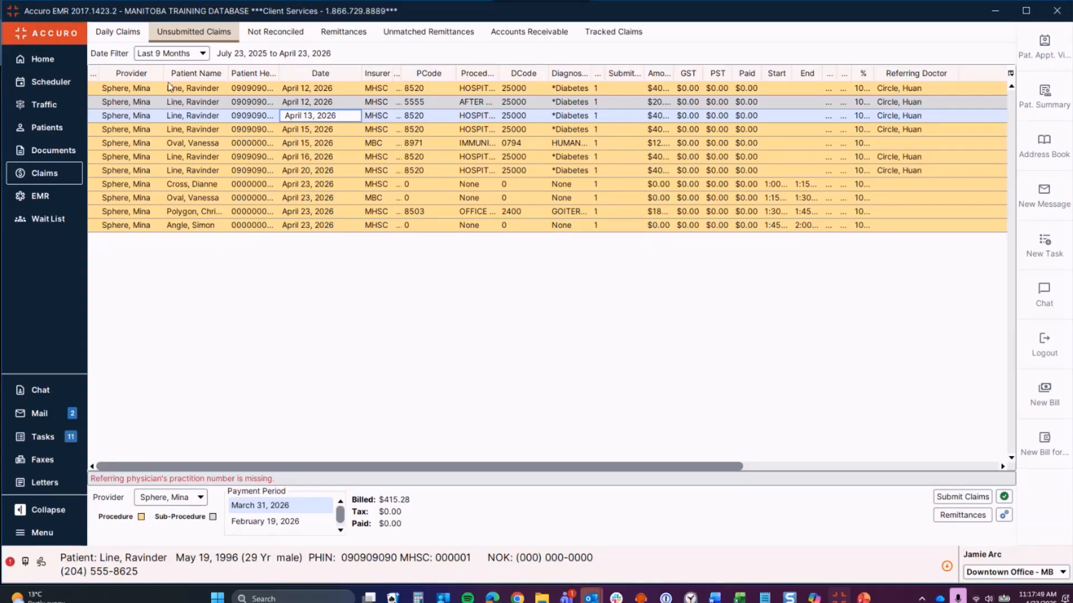
Step: Show unsubmitted claims for --All-- providers and run Approve Claims, which flags seven problems
{"action": "left_click", "coordinate": [193, 498]}
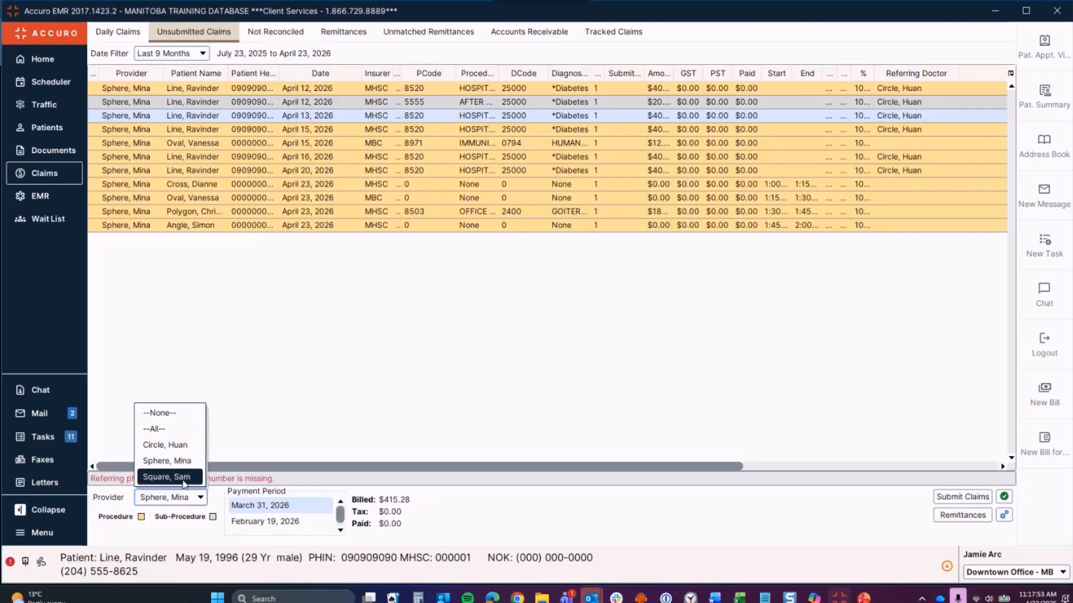
{"action": "left_click", "coordinate": [181, 435]}
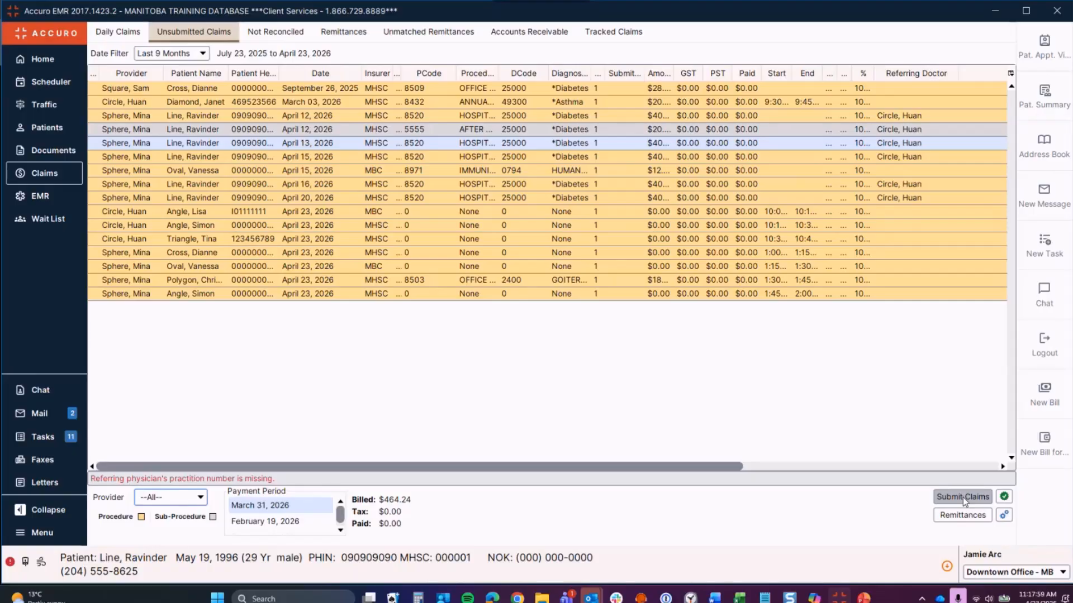
{"action": "left_click", "coordinate": [1004, 497]}
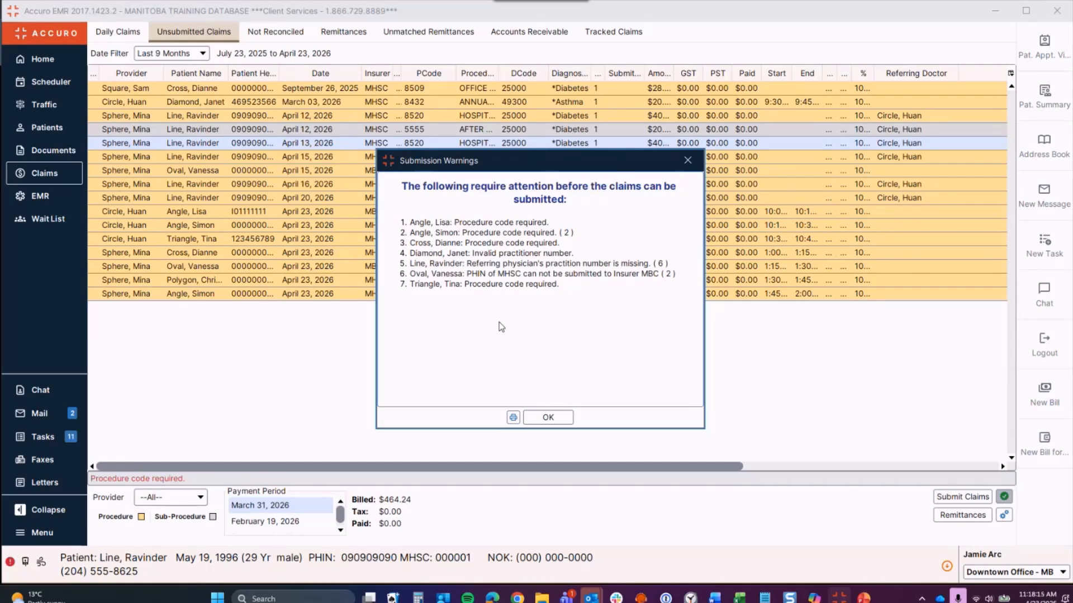
Step: Dismiss the seven warnings and begin submitting, bringing up MHSC User Site Details with 2 bills
{"action": "left_click", "coordinate": [688, 160]}
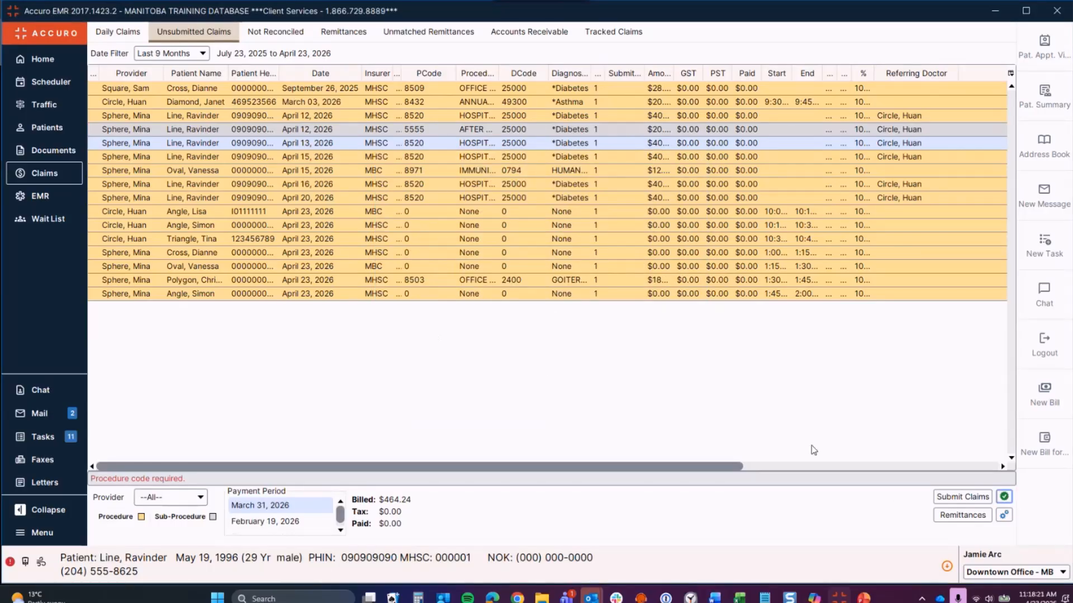
{"action": "left_click", "coordinate": [948, 497]}
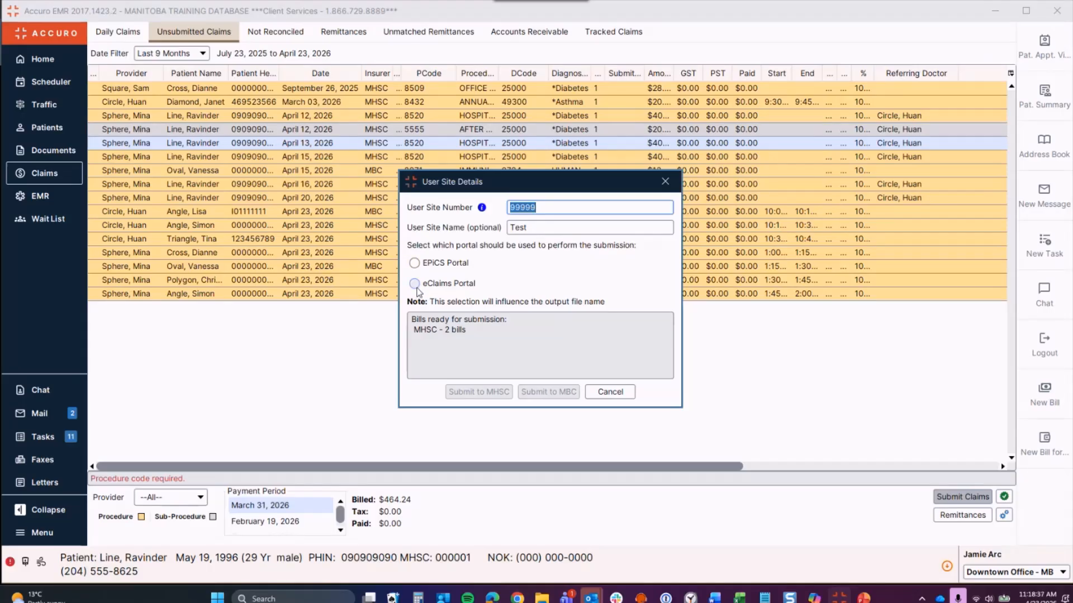
Step: Pick the eClaims Portal option for the submission, then cancel it
{"action": "mouse_move", "coordinate": [418, 292]}
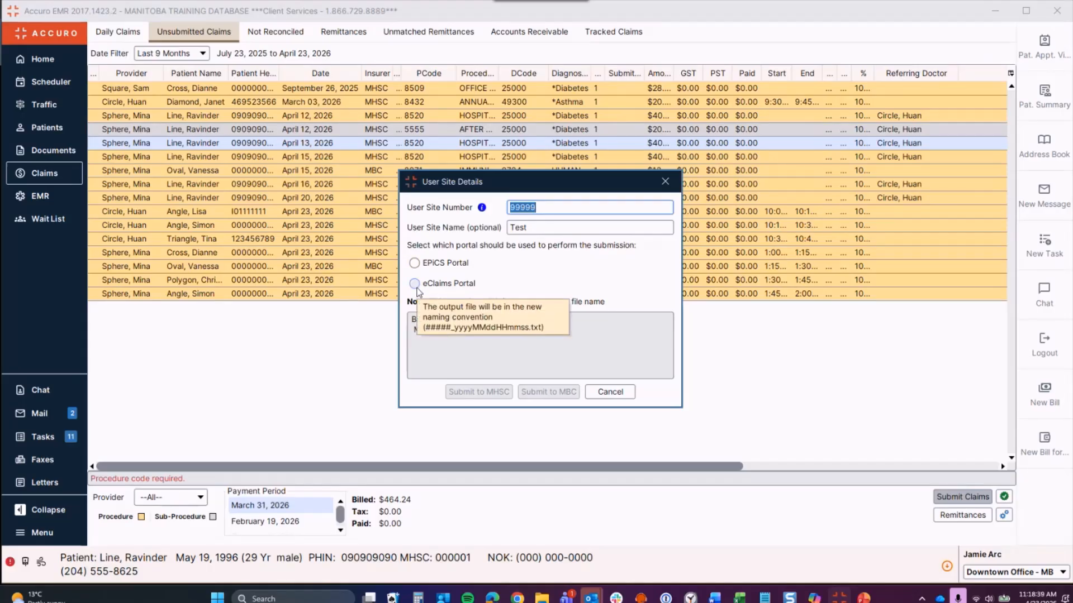
{"action": "left_click", "coordinate": [415, 284]}
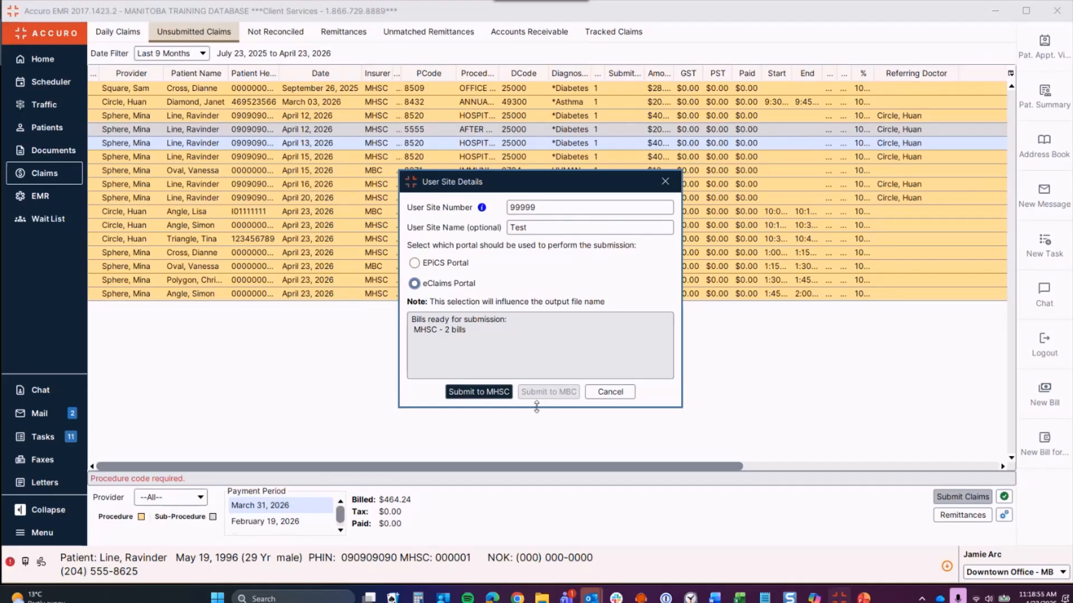
{"action": "left_click", "coordinate": [616, 394]}
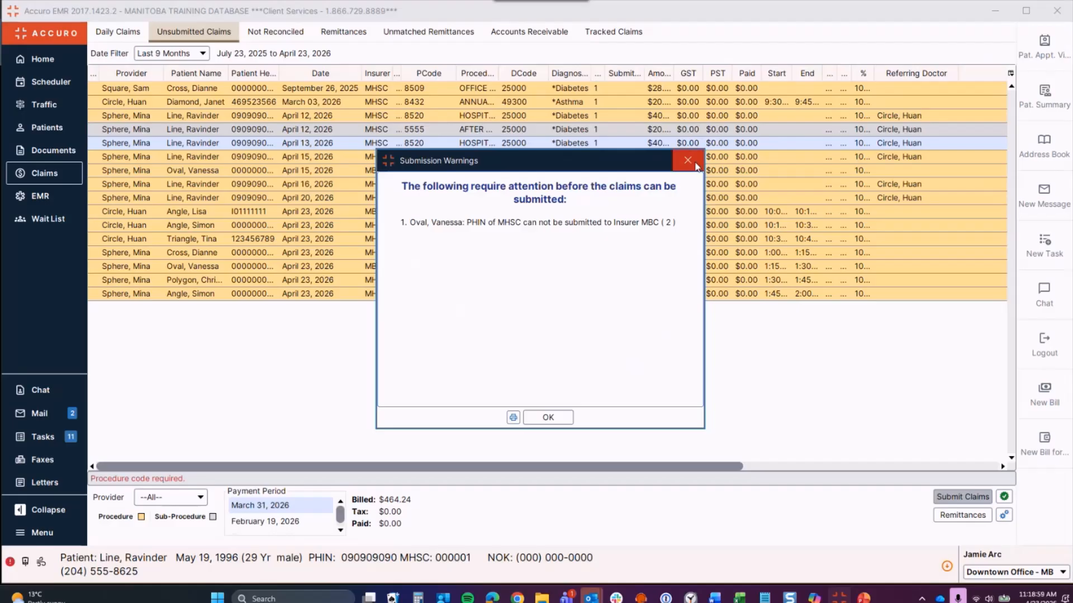
Step: Close the remaining warning about the MHSC PHIN billed to MBC
{"action": "left_click", "coordinate": [696, 164]}
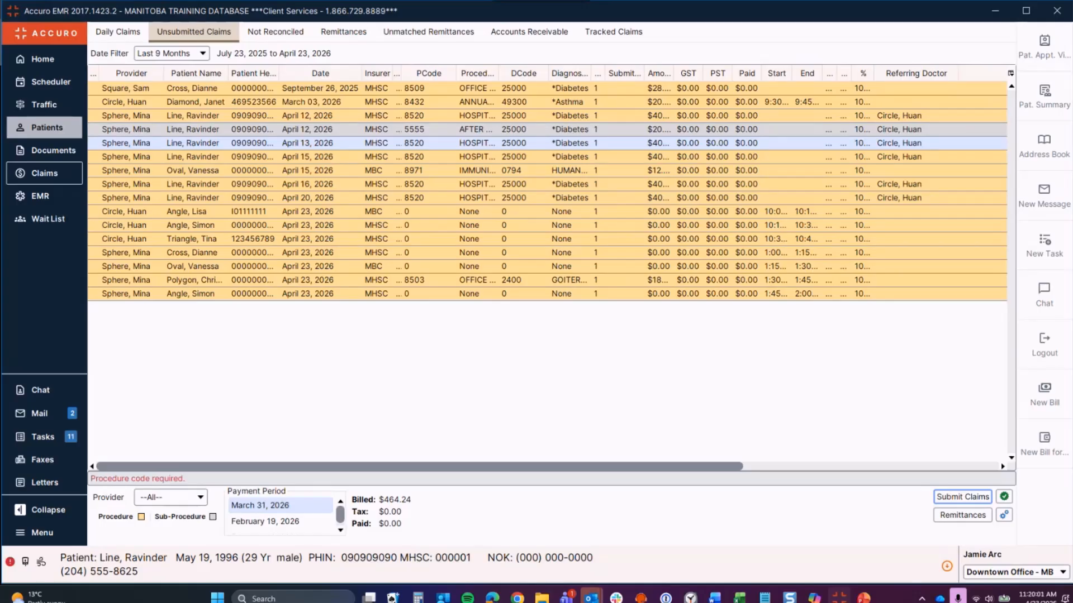
Step: Switch to Unmatched Remittances to see the single $11.80 MHSC remittance
{"action": "left_click", "coordinate": [421, 34]}
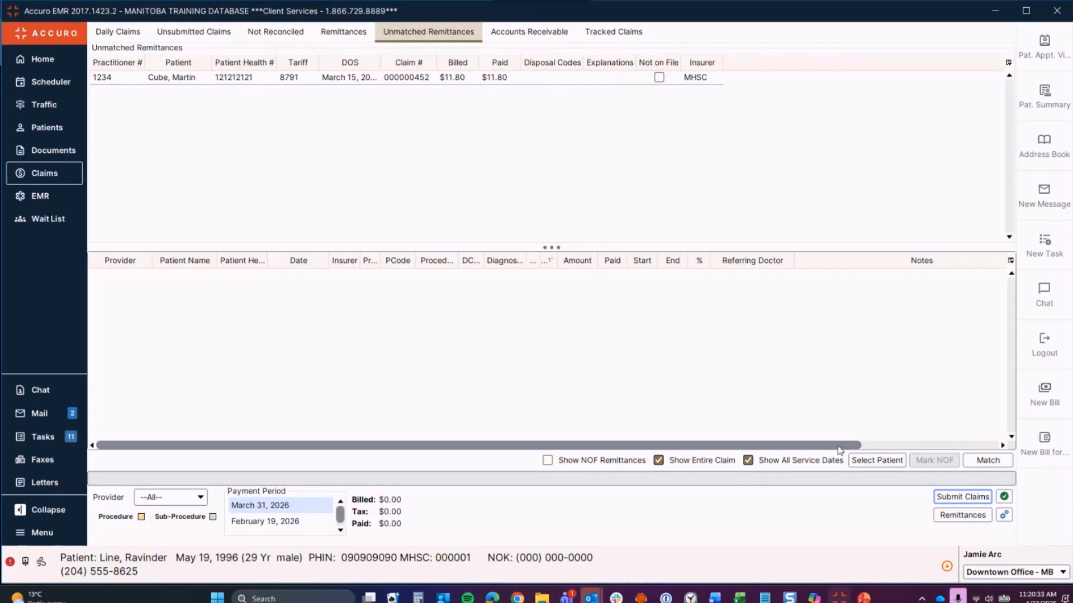
Step: Select the $11.80 remittance to load the patient's candidate claims, including the March 15 8791 claim
{"action": "left_click", "coordinate": [793, 465]}
{"action": "left_click", "coordinate": [285, 79]}
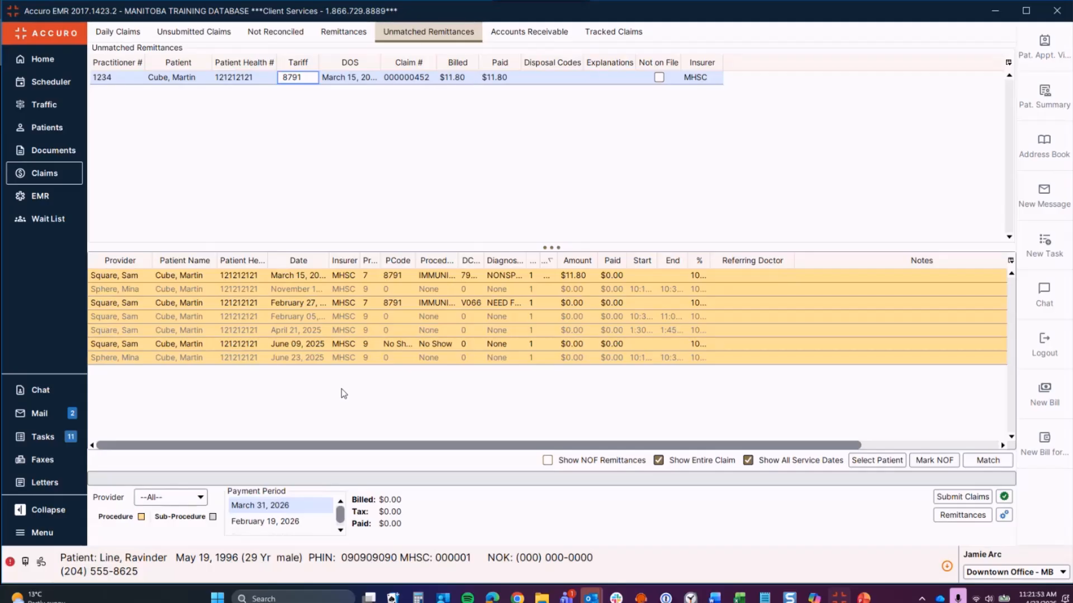
Step: Match the $11.80 remittance to the patient's March 15 MHSC 8791 claim
{"action": "left_click", "coordinate": [888, 461]}
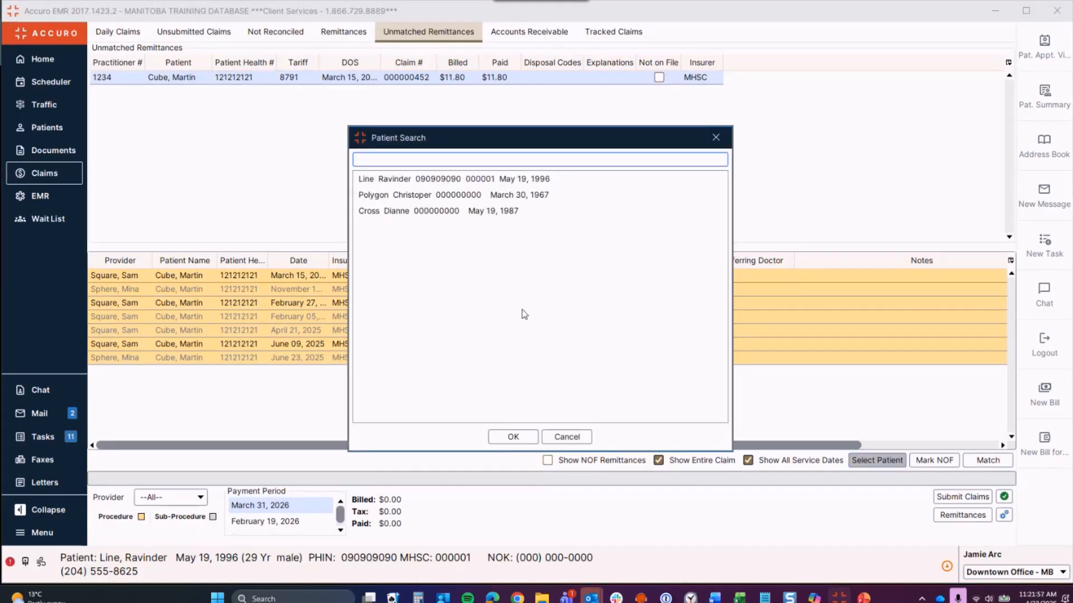
{"action": "left_click", "coordinate": [716, 138]}
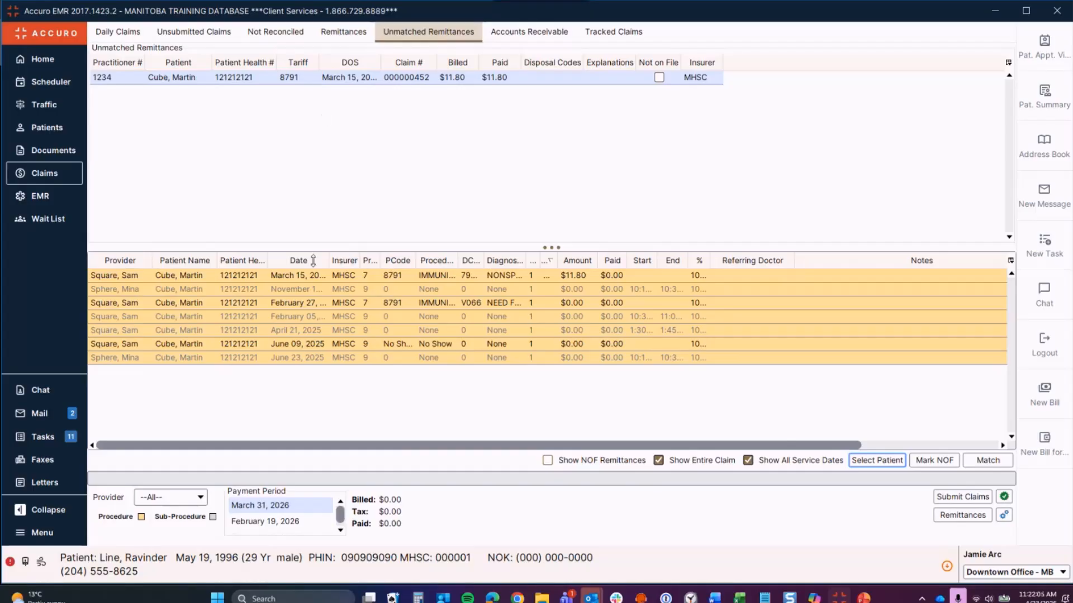
{"action": "left_click", "coordinate": [316, 277]}
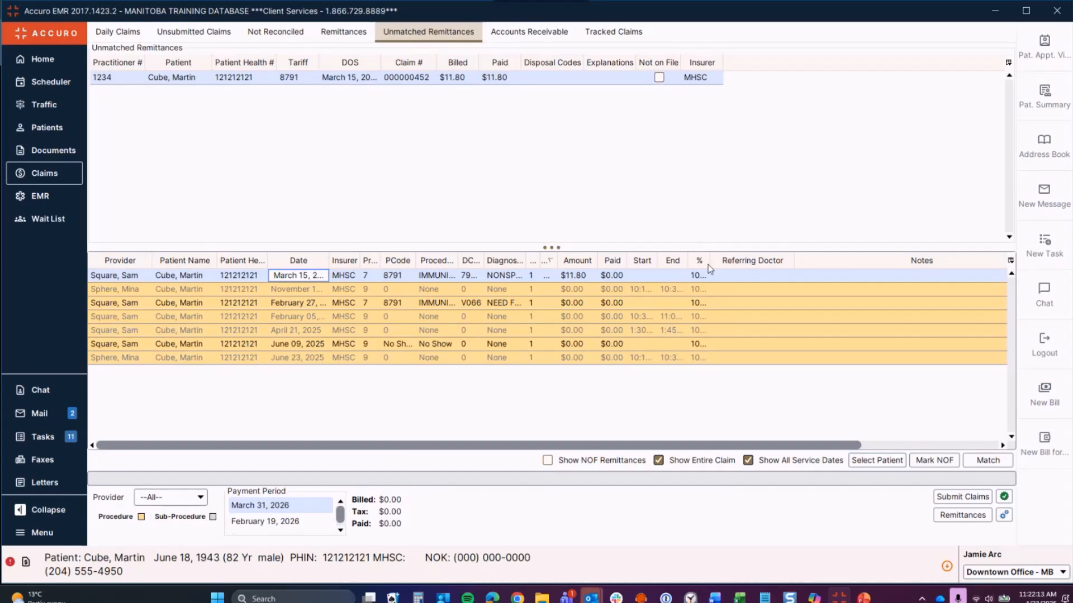
{"action": "left_click", "coordinate": [988, 460]}
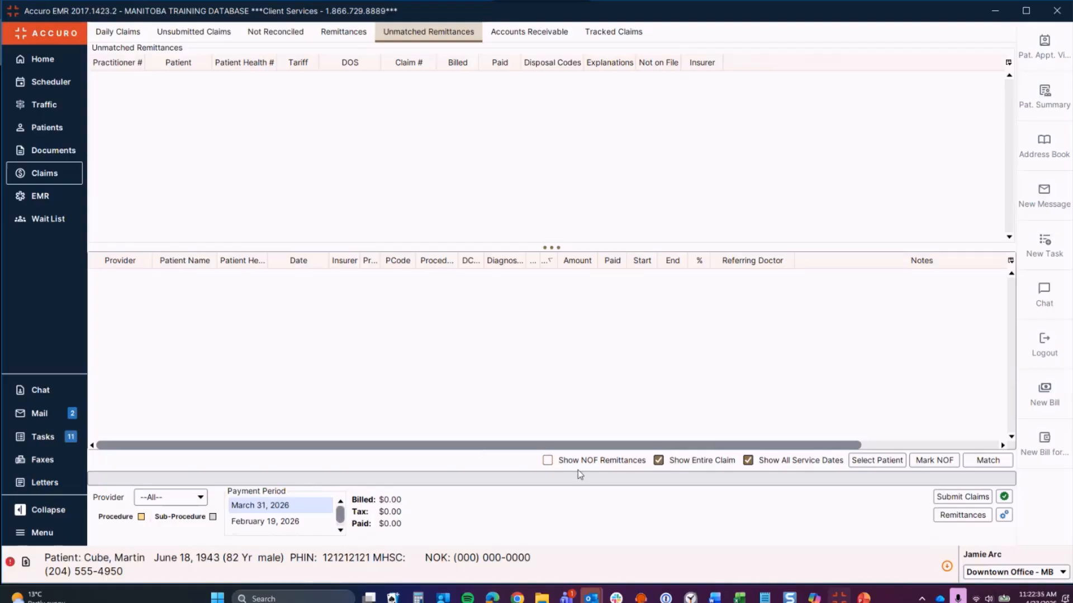
Step: Unmark NOF on the January 11 $229.60 remittance, then hide NOF remittances again
{"action": "left_click", "coordinate": [548, 460]}
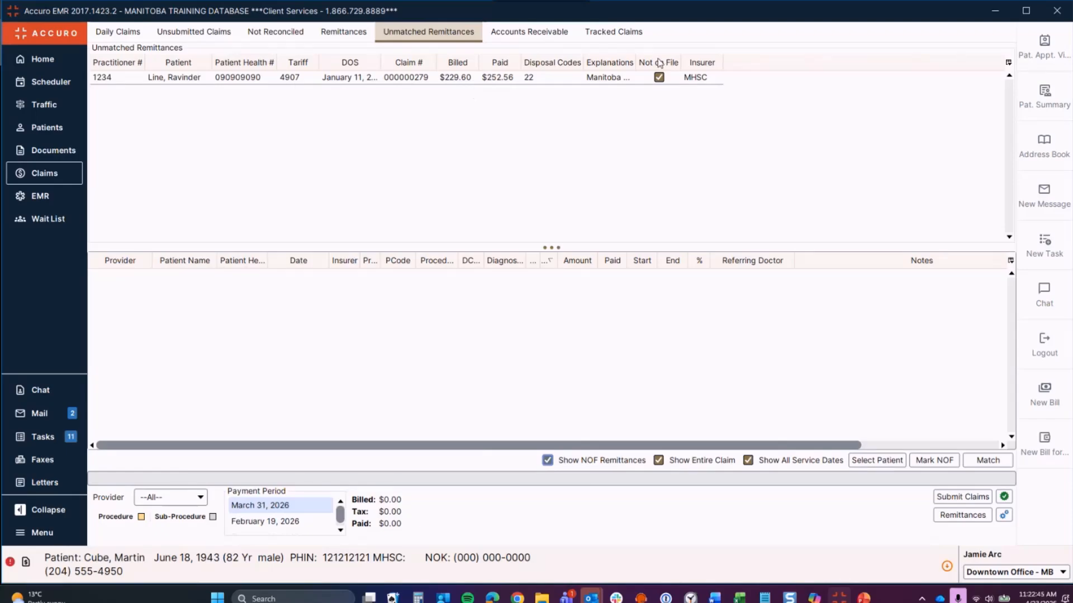
{"action": "right_click", "coordinate": [545, 82]}
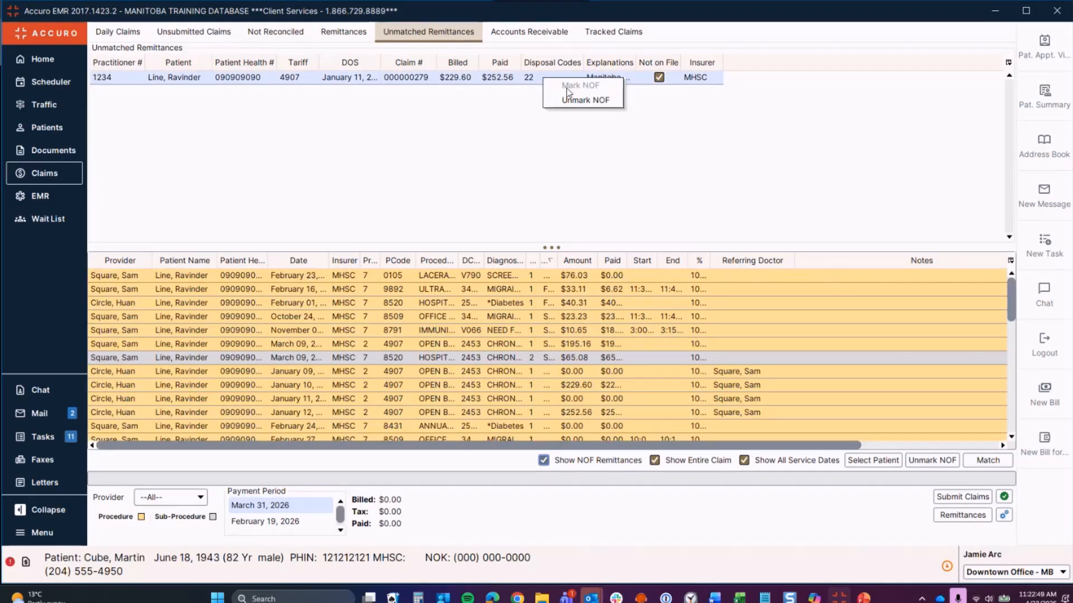
{"action": "left_click", "coordinate": [435, 165]}
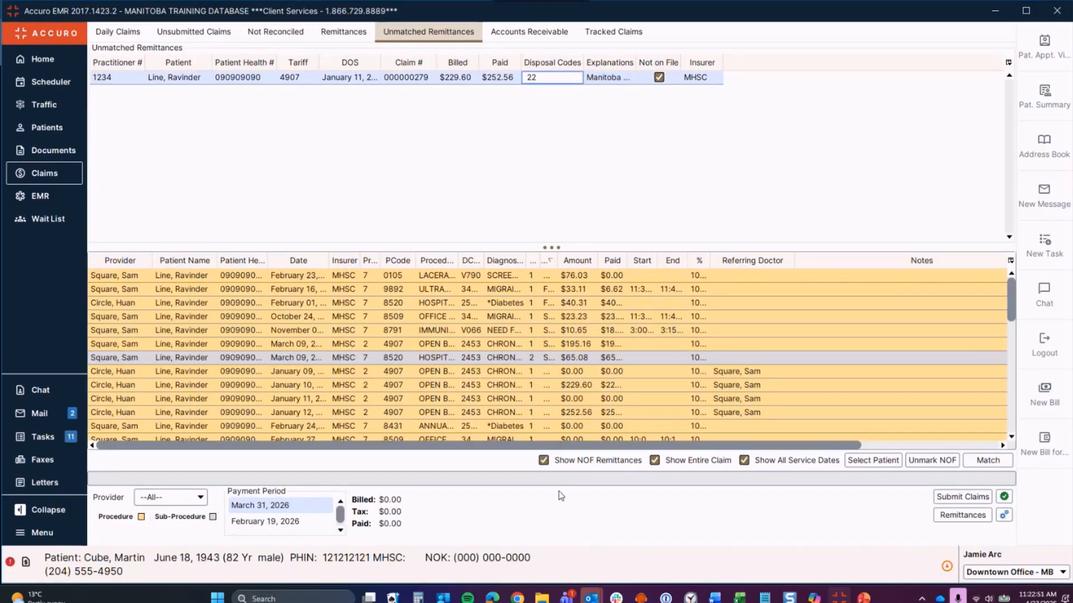
{"action": "left_click", "coordinate": [543, 459]}
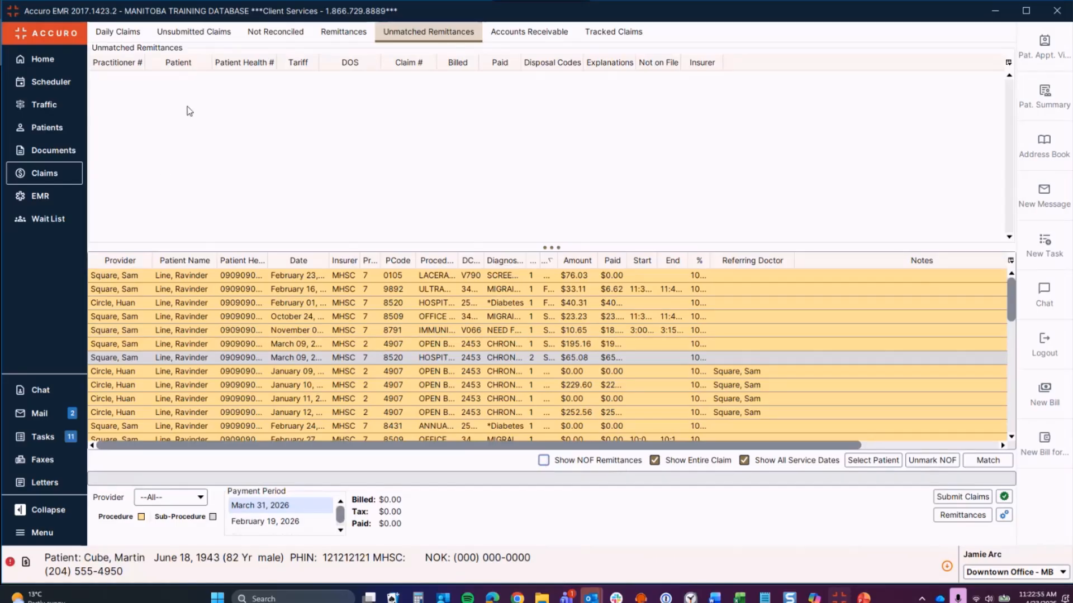
{"action": "left_click", "coordinate": [543, 460]}
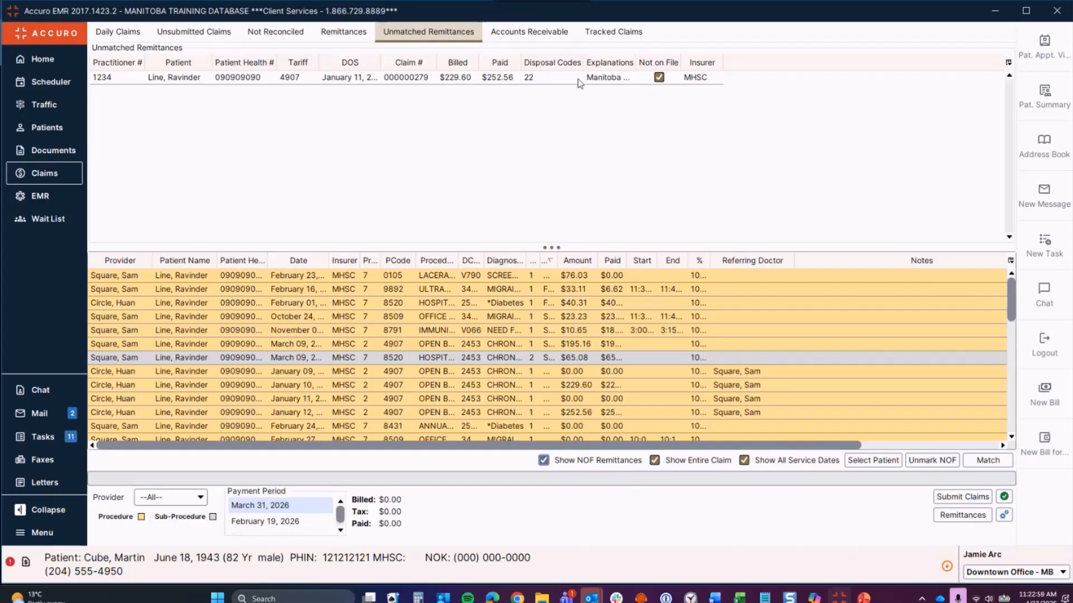
{"action": "left_click", "coordinate": [657, 82]}
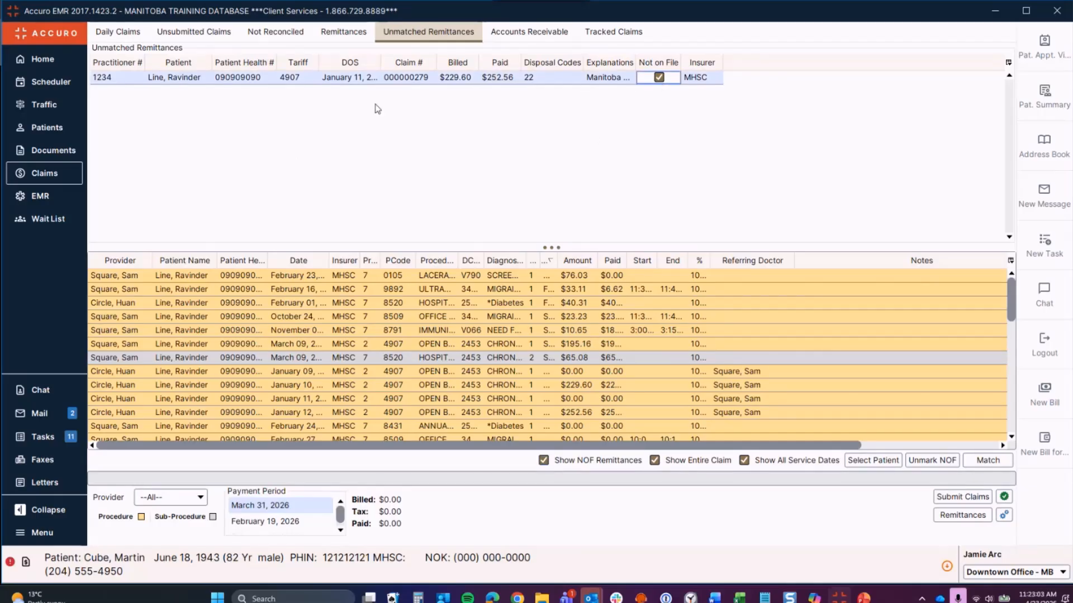
{"action": "right_click", "coordinate": [382, 84]}
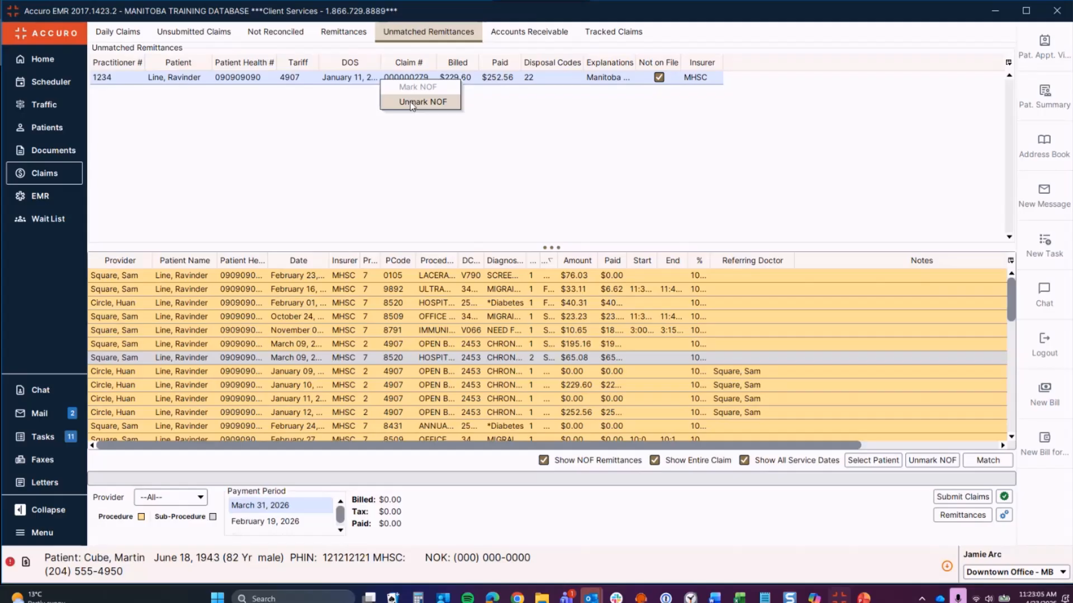
{"action": "left_click", "coordinate": [410, 102]}
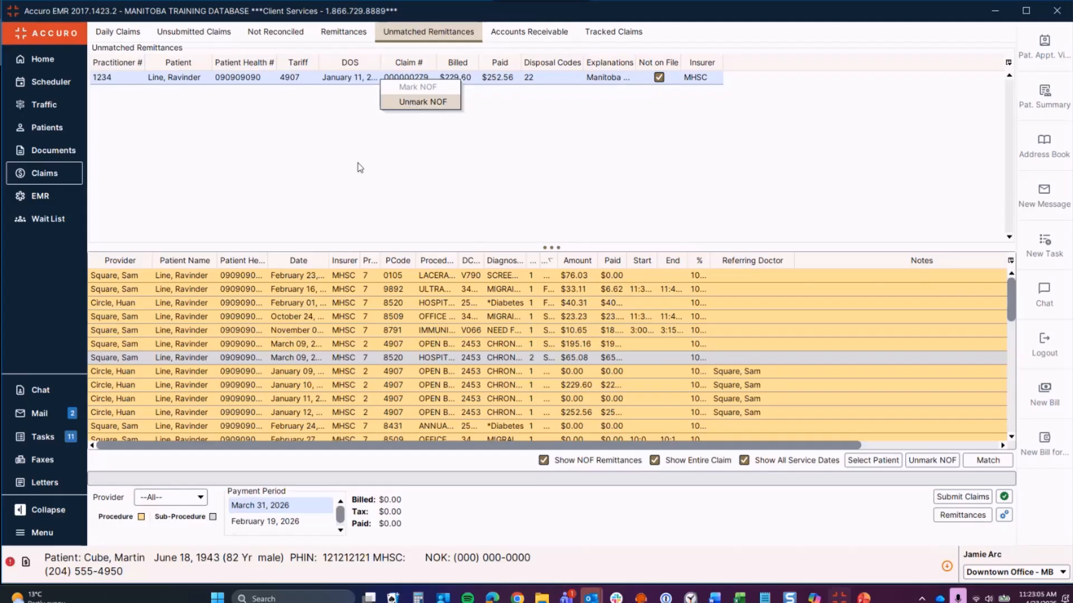
{"action": "left_click", "coordinate": [358, 78]}
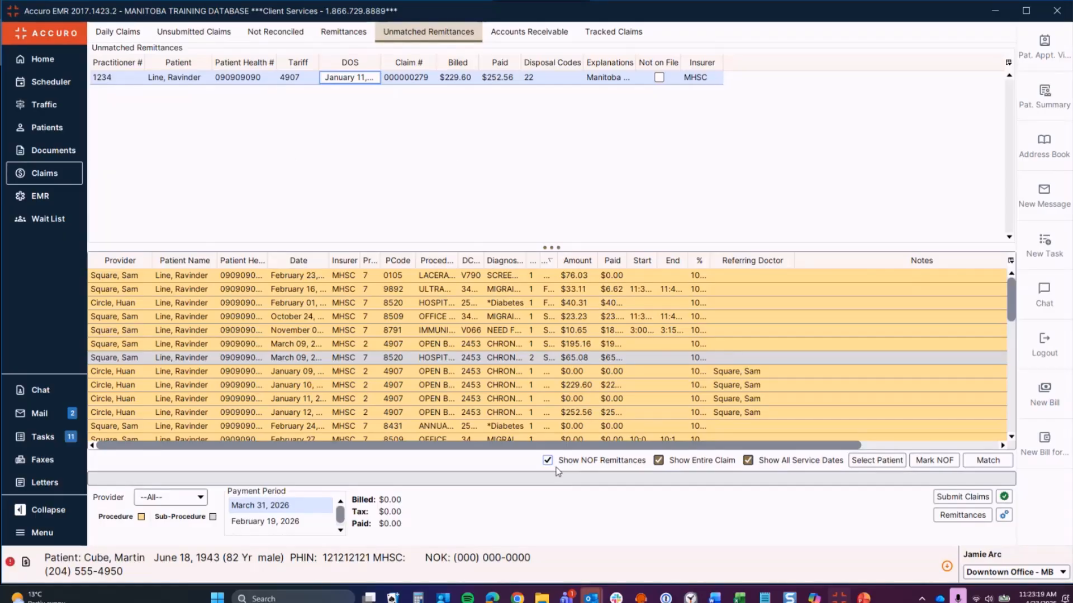
{"action": "left_click", "coordinate": [668, 76]}
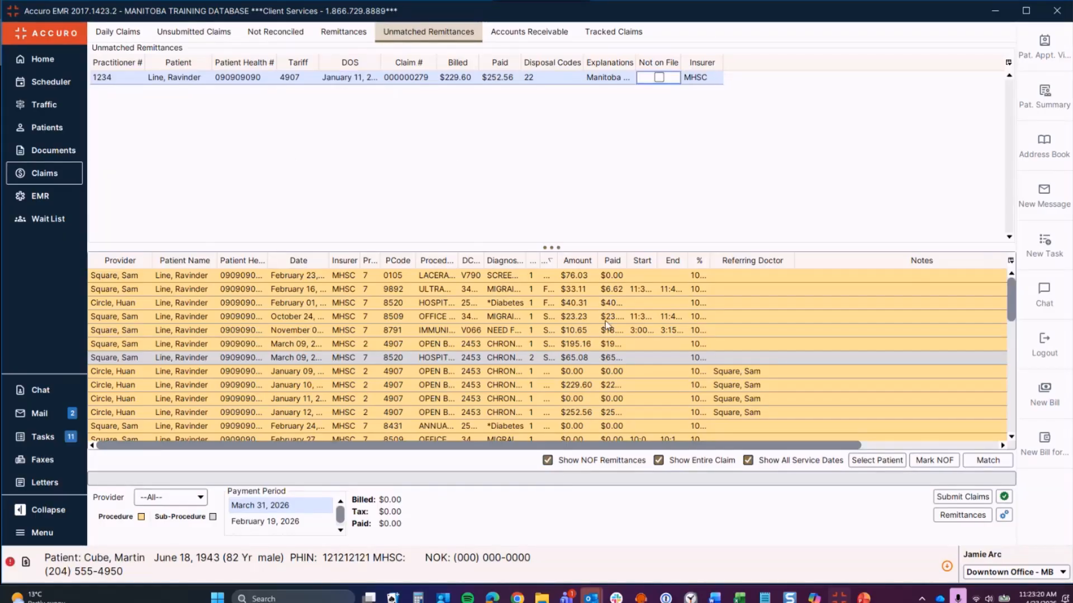
{"action": "left_click", "coordinate": [547, 462]}
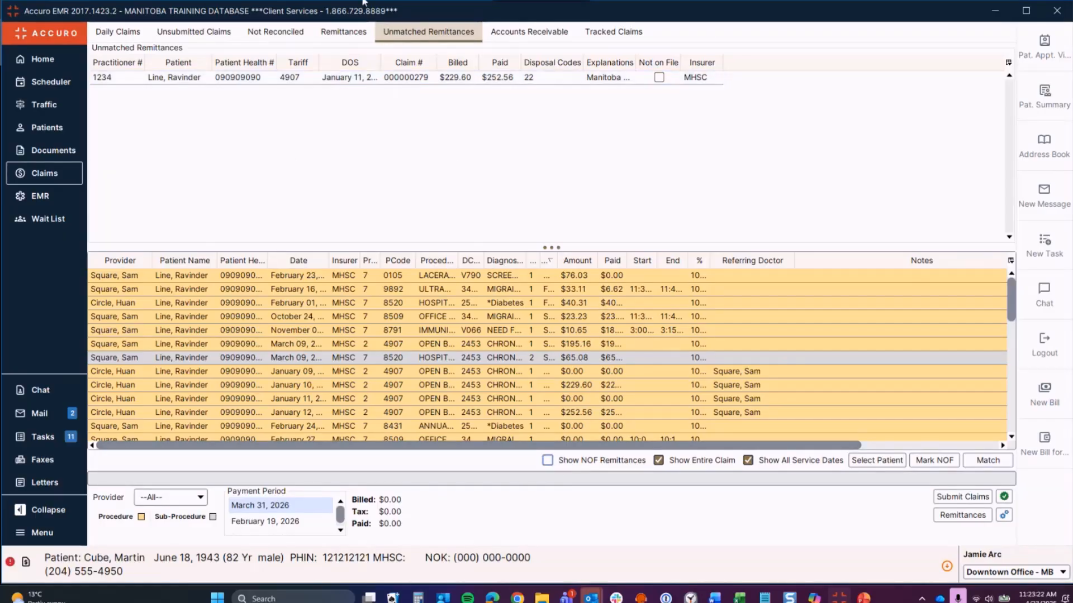
Step: Open the full details of the first claim on the Not Reconciled tab
{"action": "left_click", "coordinate": [276, 32]}
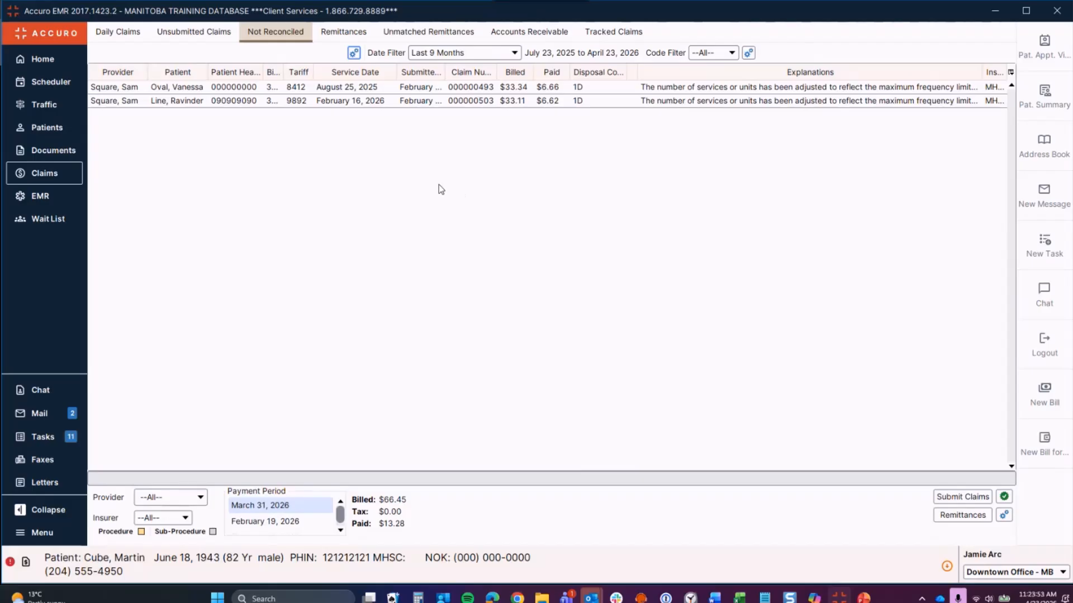
{"action": "right_click", "coordinate": [360, 90]}
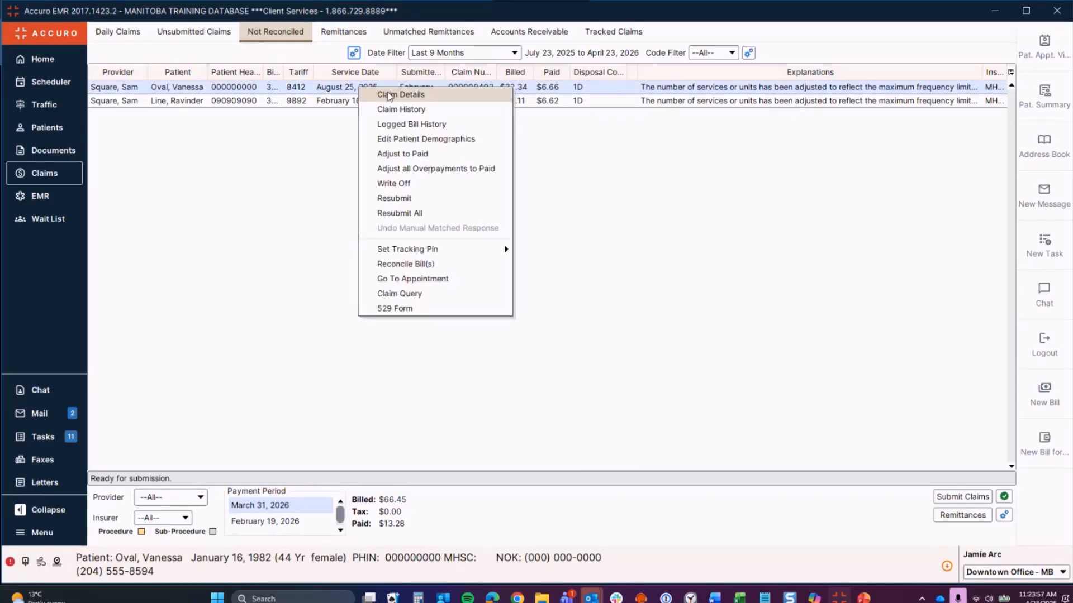
{"action": "left_click", "coordinate": [389, 95]}
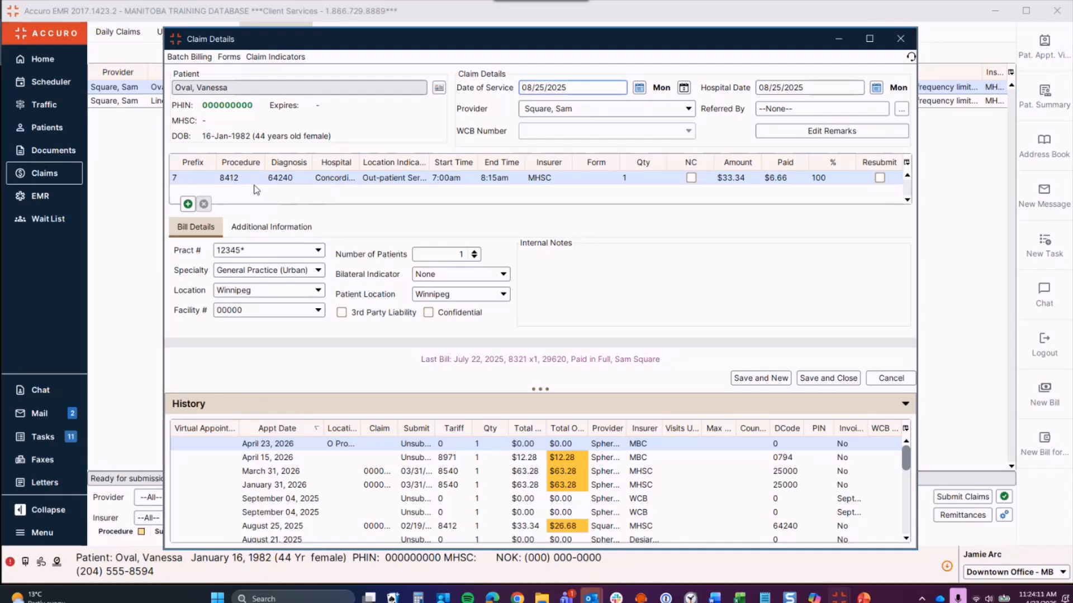
Step: Flag the 8412 claim line for resubmission, save, then bring up the August 25 claim's actions
{"action": "mouse_move", "coordinate": [250, 188]}
{"action": "double_click", "coordinate": [238, 178]}
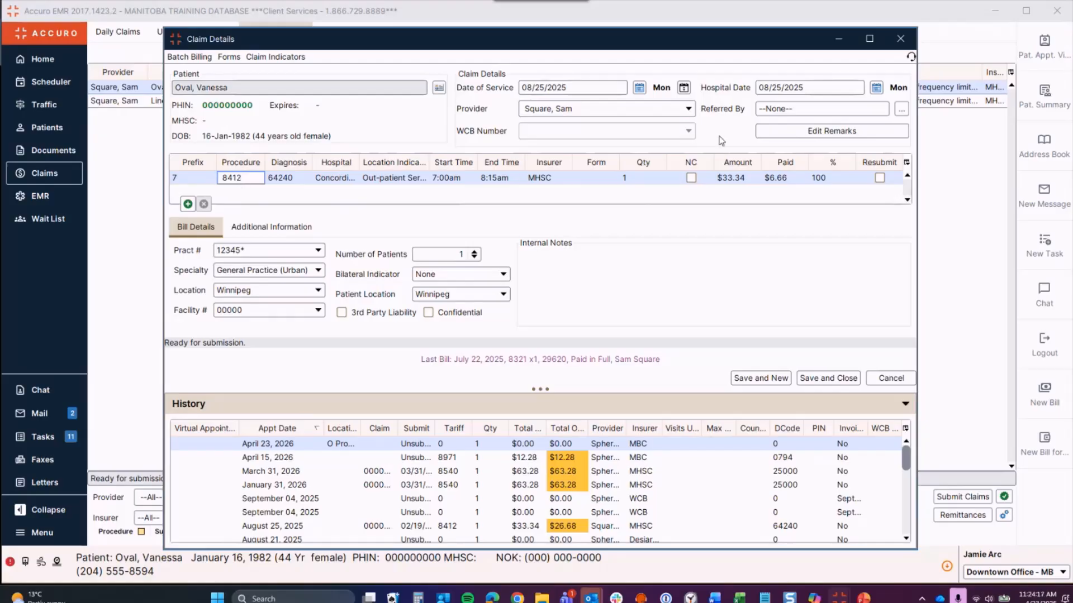
{"action": "left_click", "coordinate": [880, 178]}
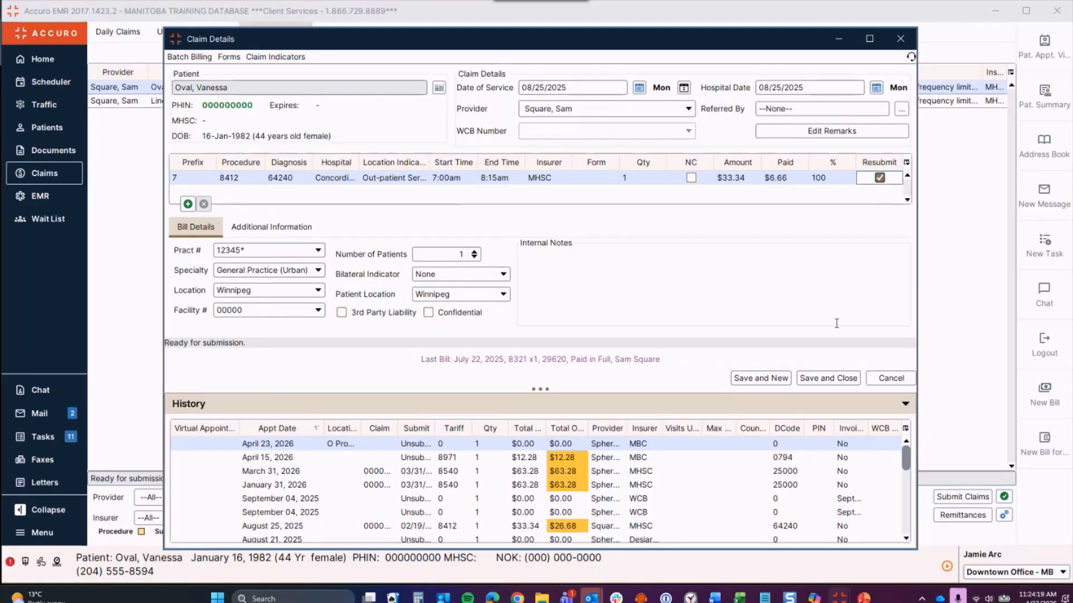
{"action": "left_click", "coordinate": [832, 380]}
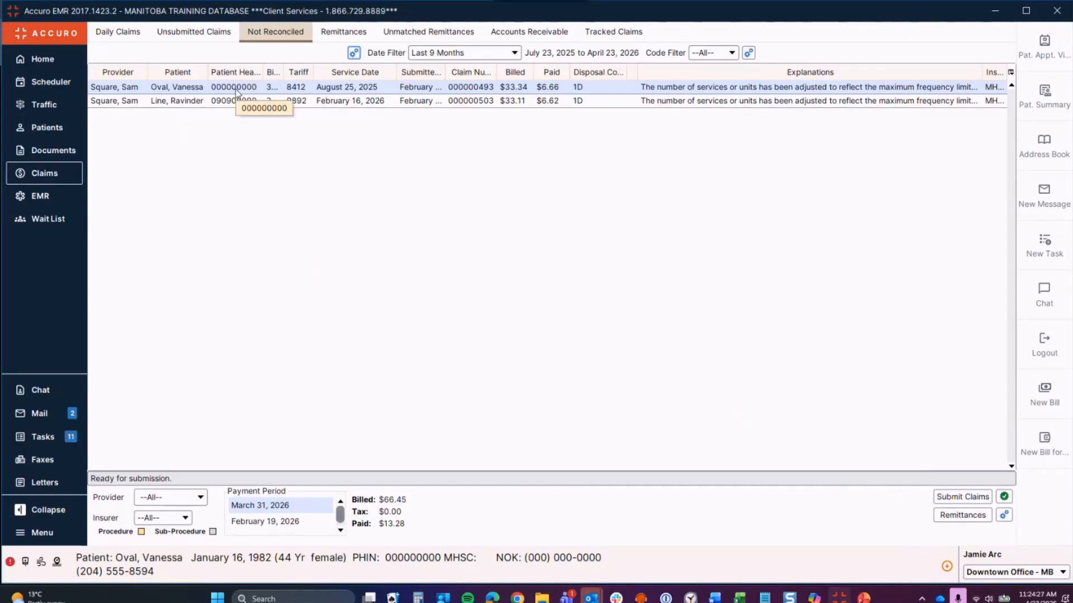
{"action": "right_click", "coordinate": [236, 91]}
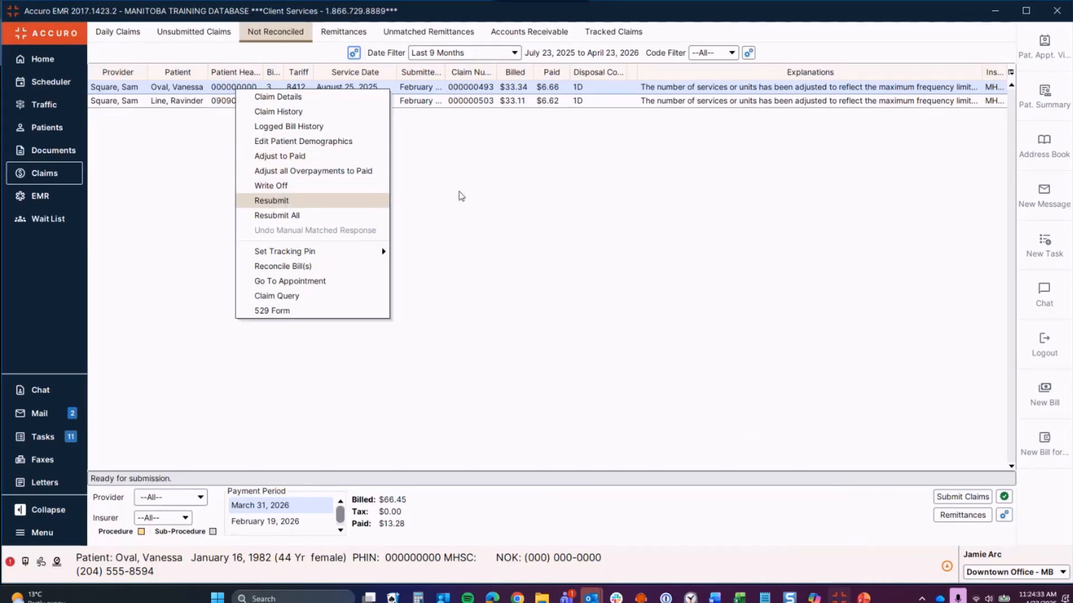
Step: View the February 16, 2026 claim's history, close it, and reopen that claim's action menu
{"action": "left_click", "coordinate": [459, 196]}
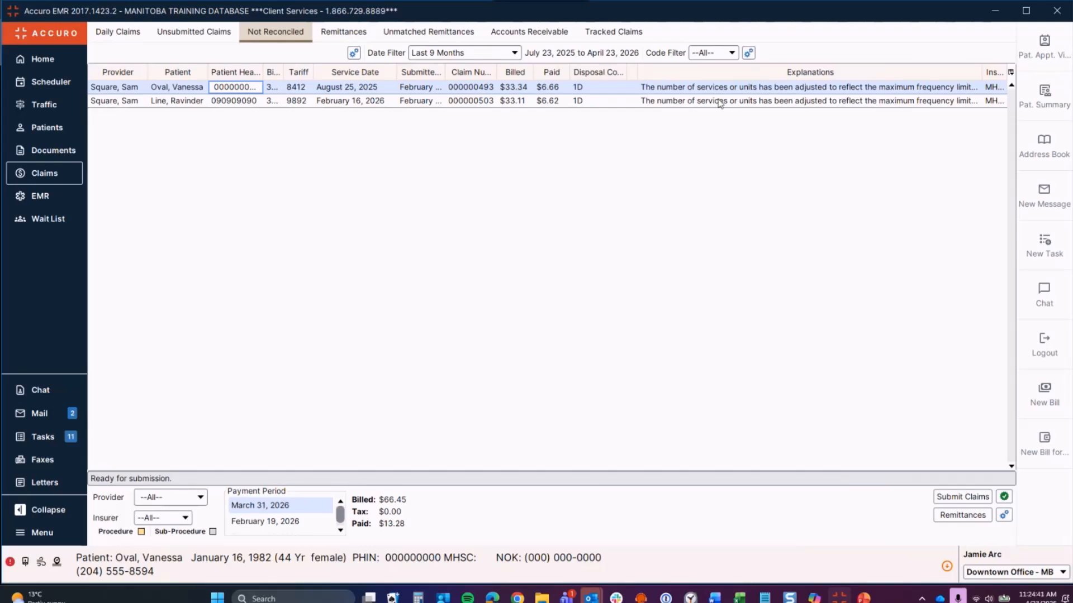
{"action": "right_click", "coordinate": [508, 102]}
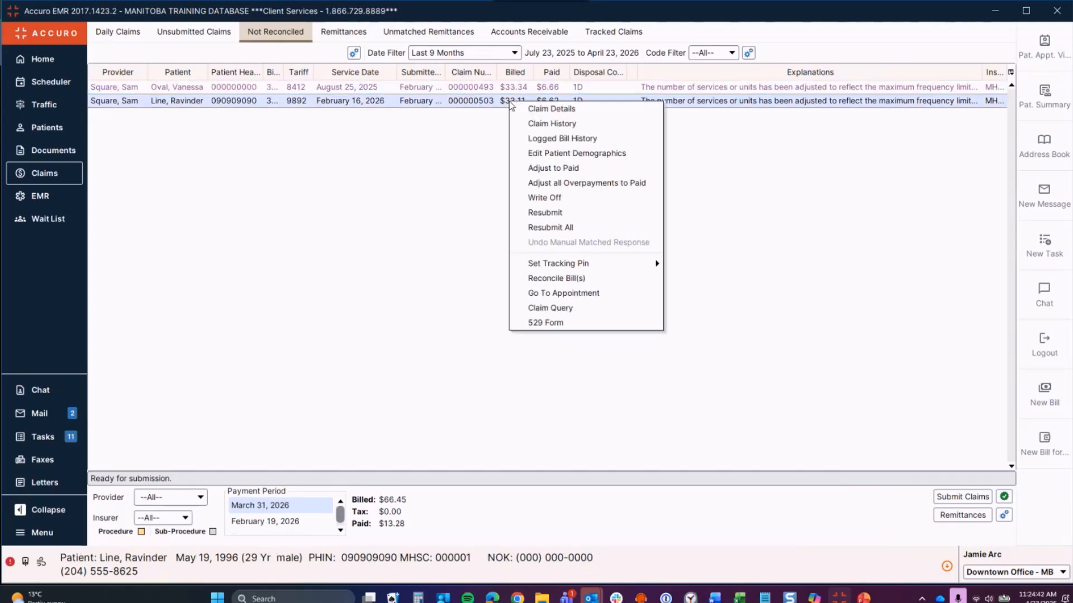
{"action": "left_click", "coordinate": [531, 123]}
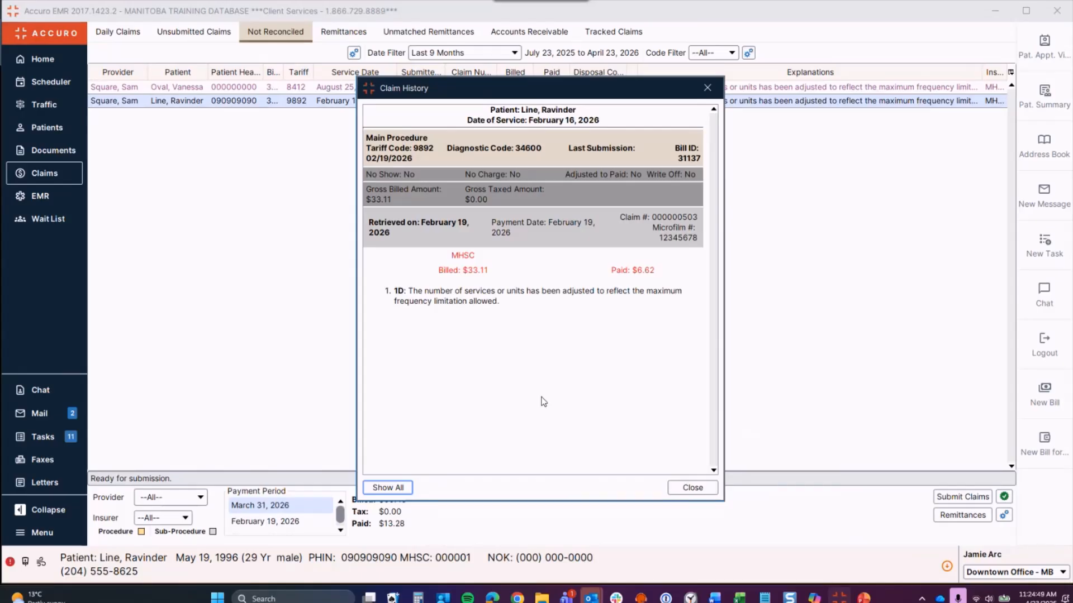
{"action": "left_click", "coordinate": [694, 493]}
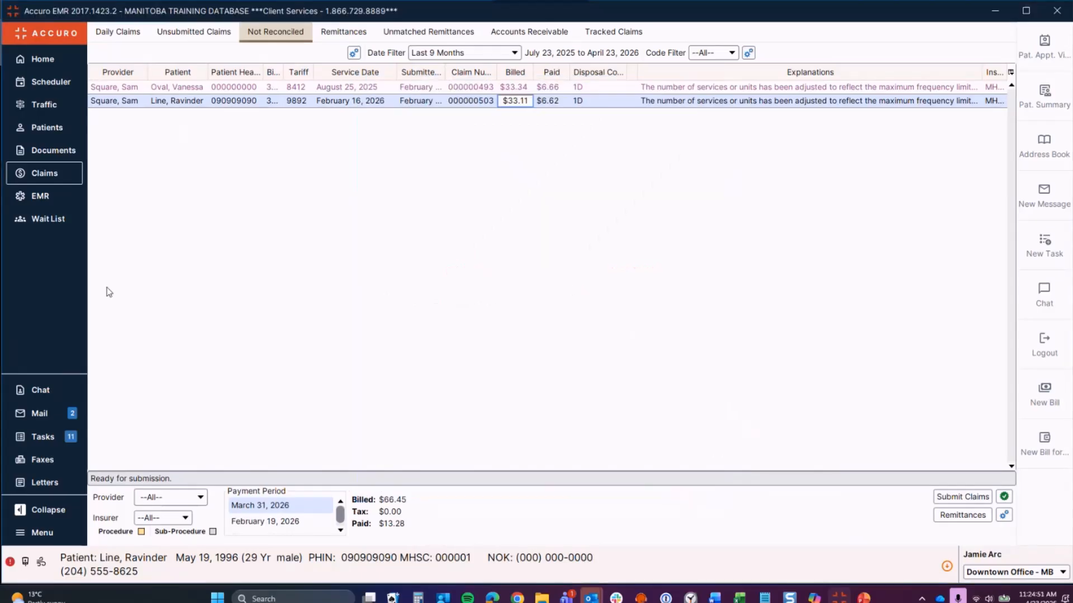
{"action": "right_click", "coordinate": [356, 102]}
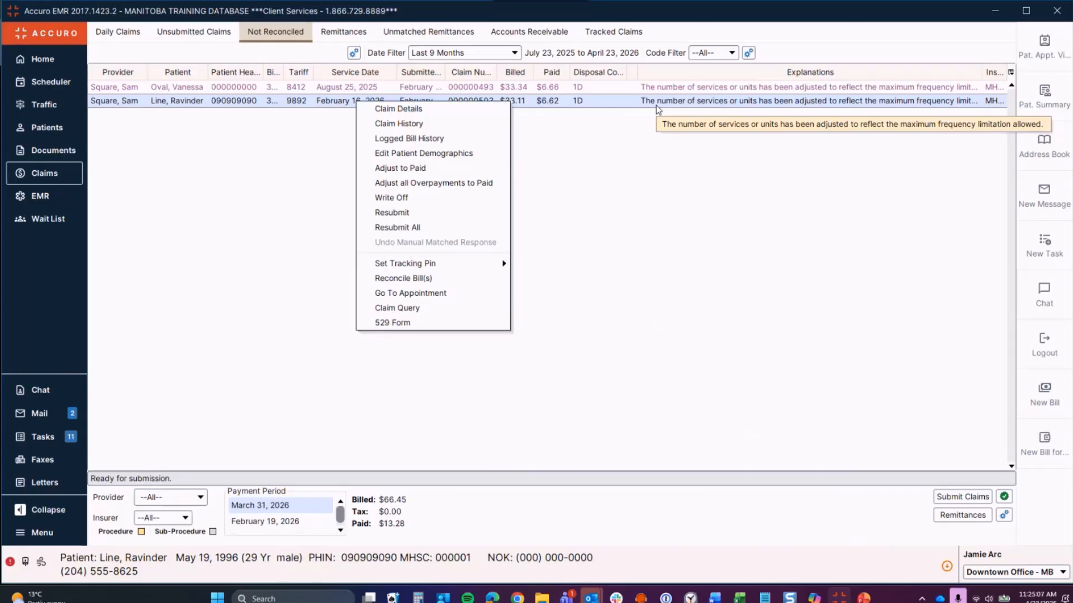
Step: Adjust the February 16 claim to paid, adding and selecting a new 'Max reached' reason
{"action": "left_click", "coordinate": [415, 169]}
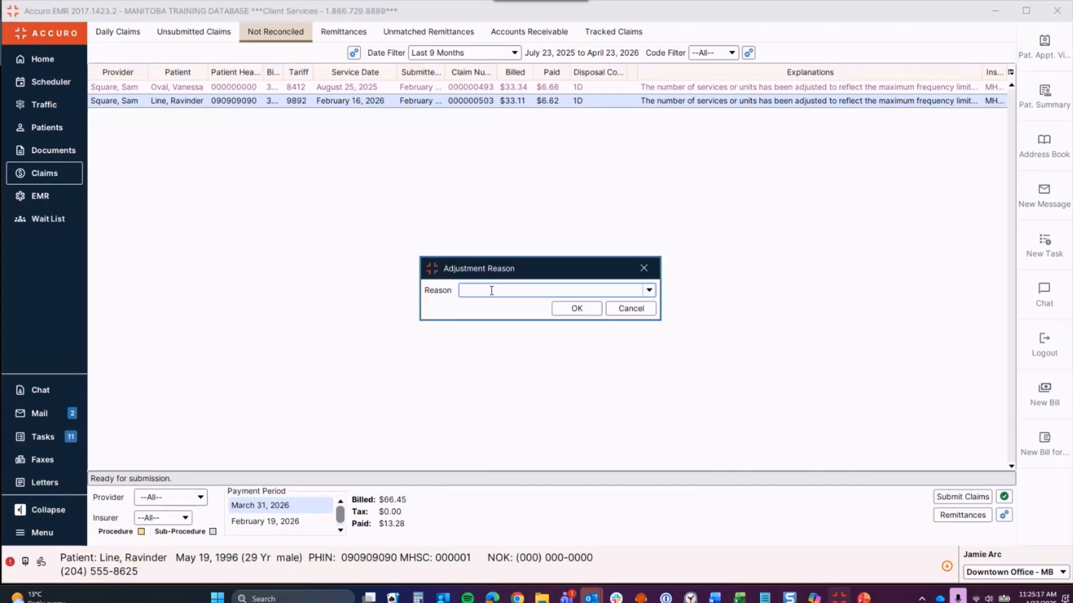
{"action": "left_click", "coordinate": [648, 290]}
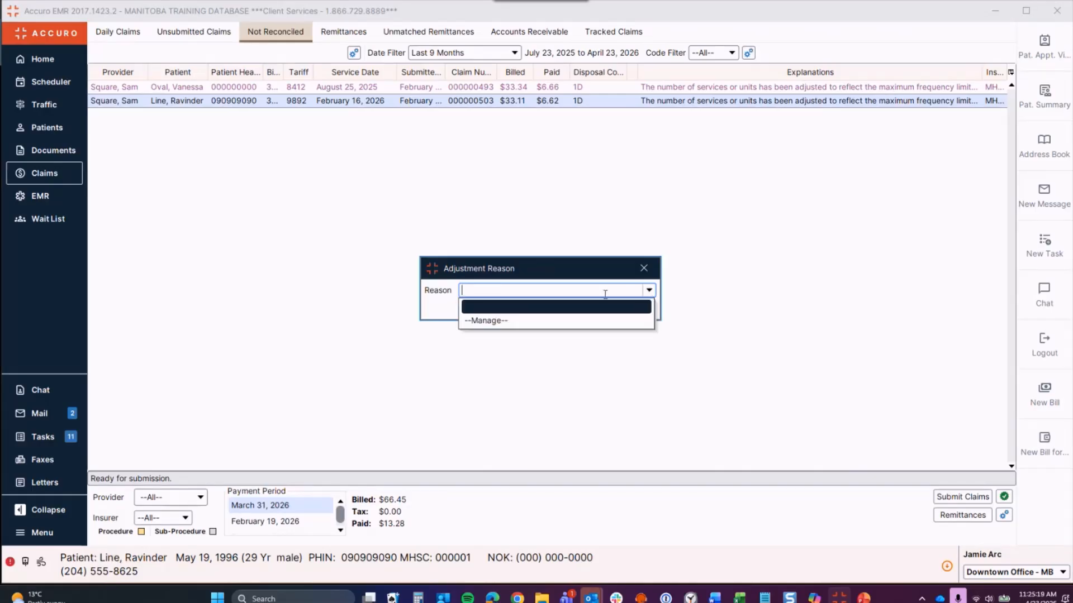
{"action": "left_click", "coordinate": [482, 321]}
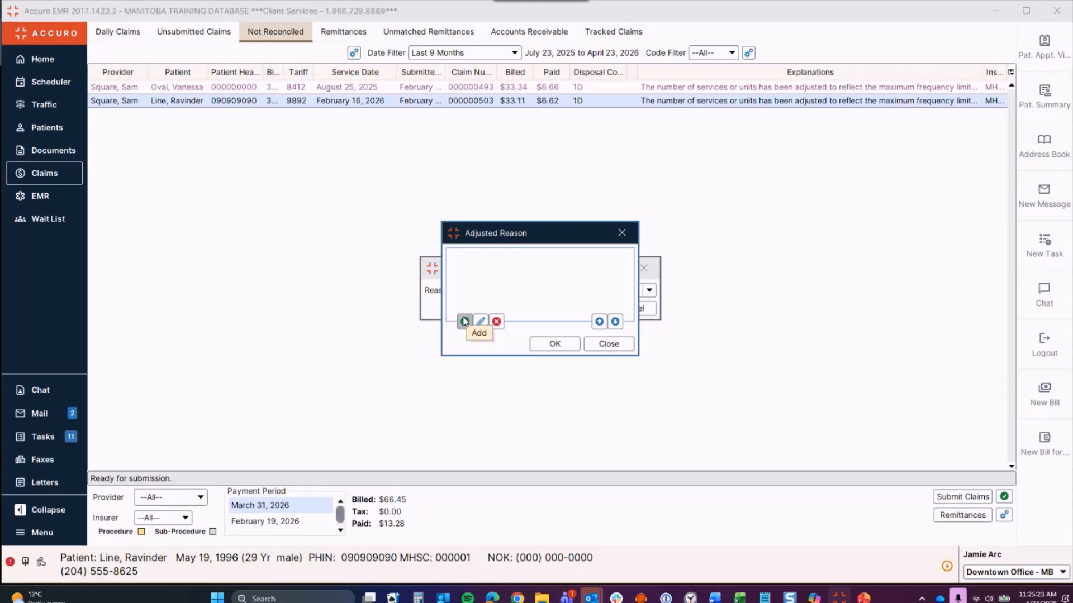
{"action": "left_click", "coordinate": [464, 322]}
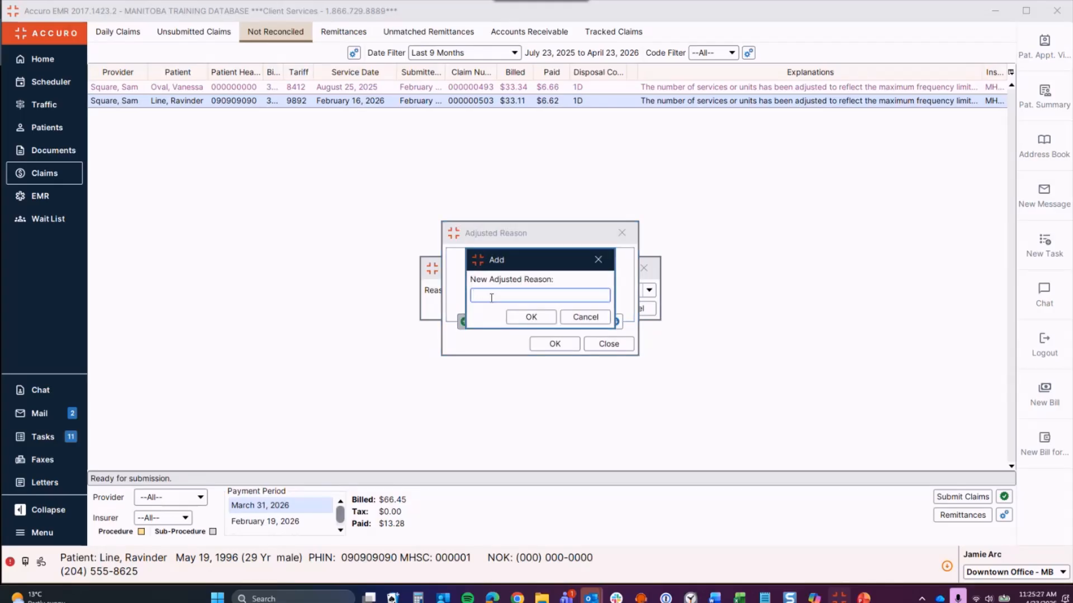
{"action": "type", "text": "Max reached"}
{"action": "left_click", "coordinate": [528, 317]}
{"action": "left_click", "coordinate": [552, 343]}
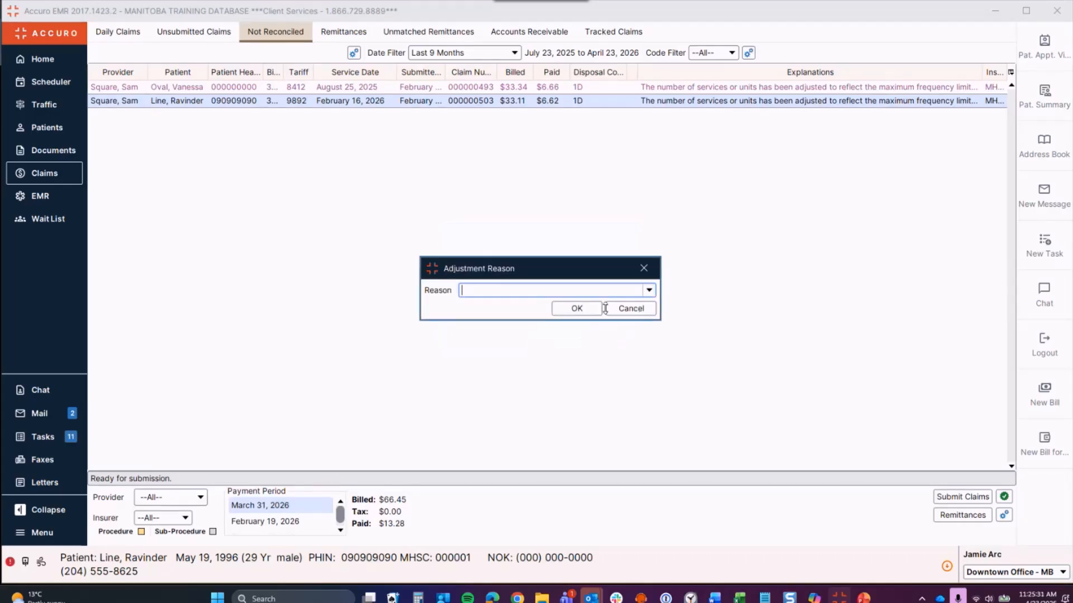
{"action": "left_click", "coordinate": [649, 291]}
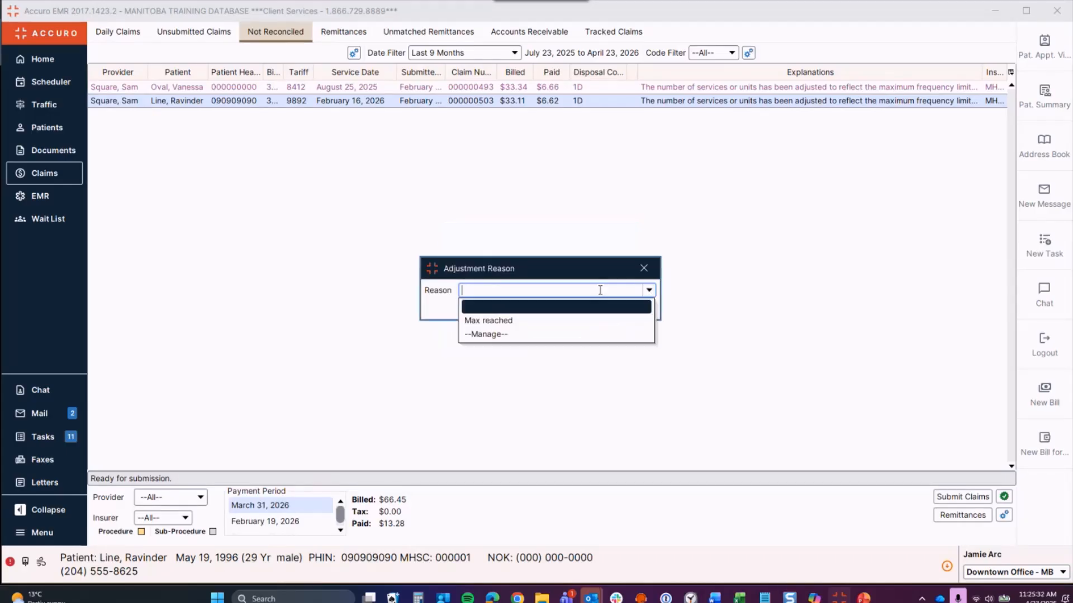
{"action": "left_click", "coordinate": [518, 320]}
{"action": "left_click", "coordinate": [571, 308]}
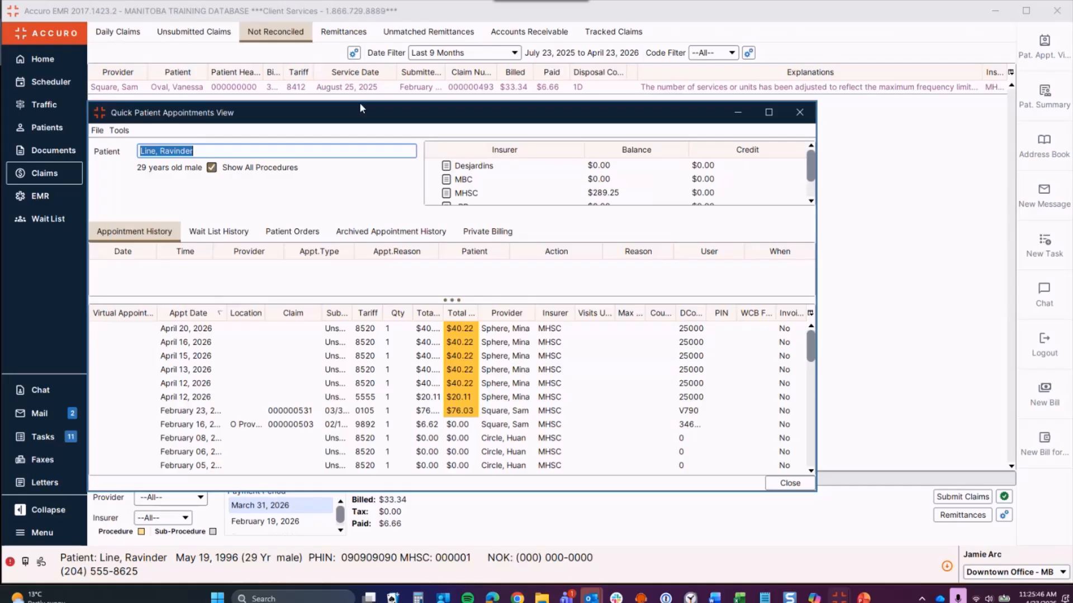
{"action": "left_click_drag", "start_coordinate": [360, 106], "coordinate": [343, 207]}
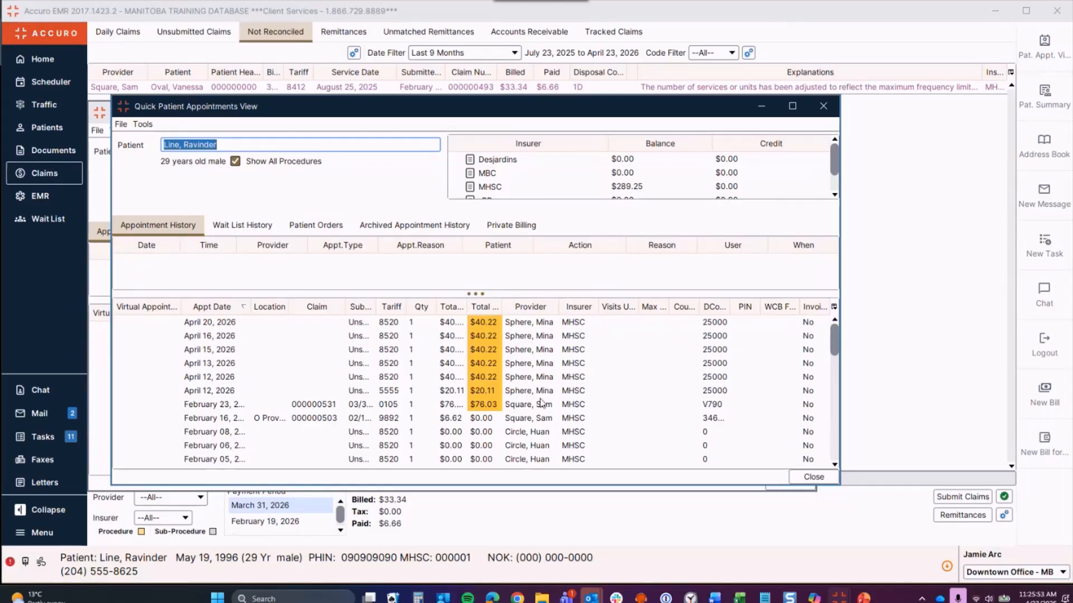
{"action": "right_click", "coordinate": [463, 423]}
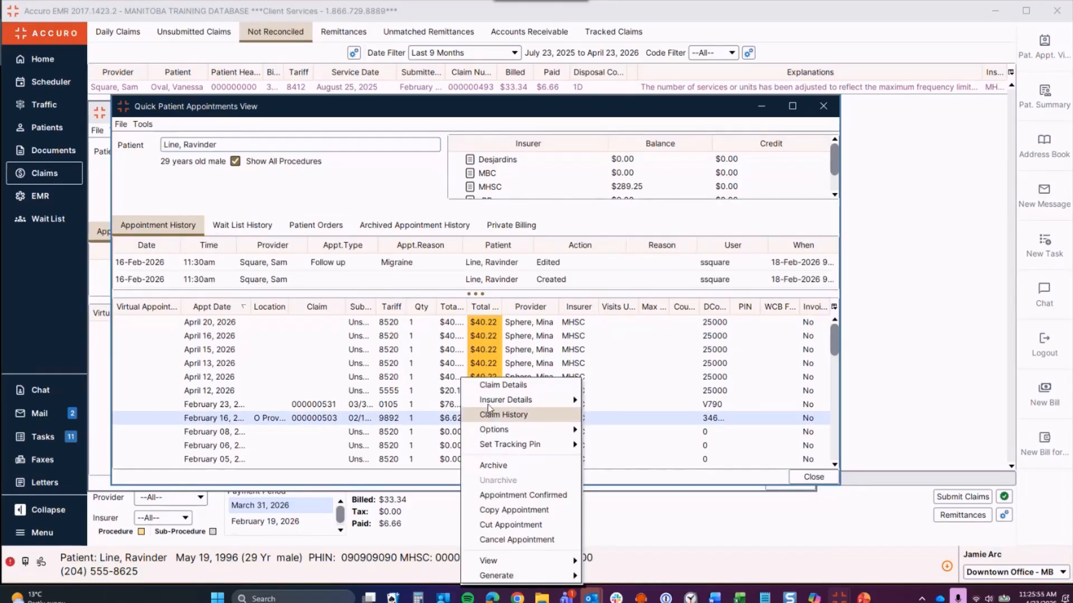
{"action": "left_click", "coordinate": [500, 416]}
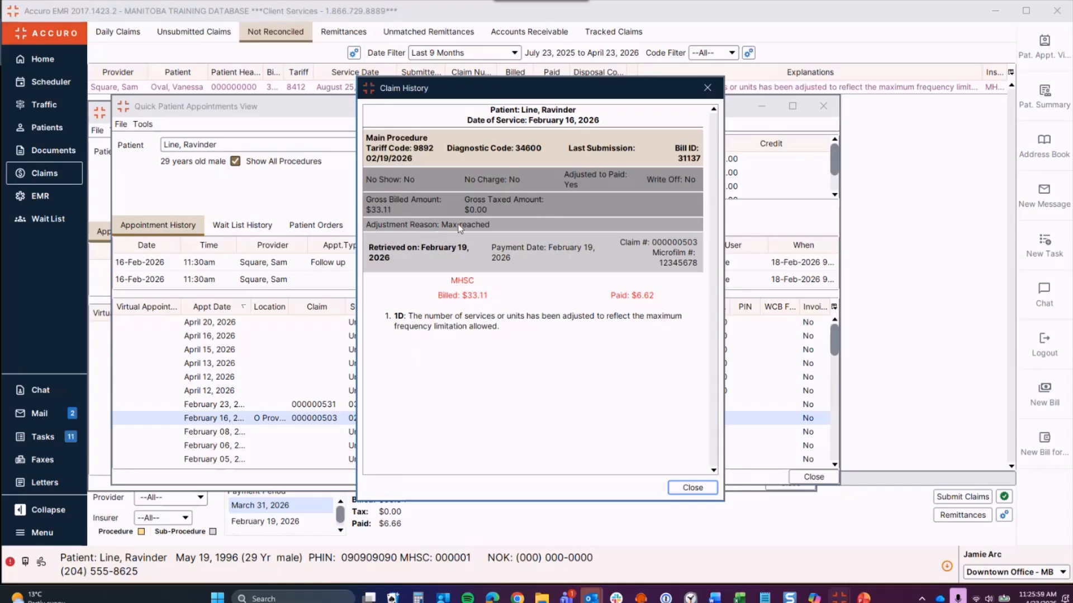
{"action": "left_click", "coordinate": [707, 88]}
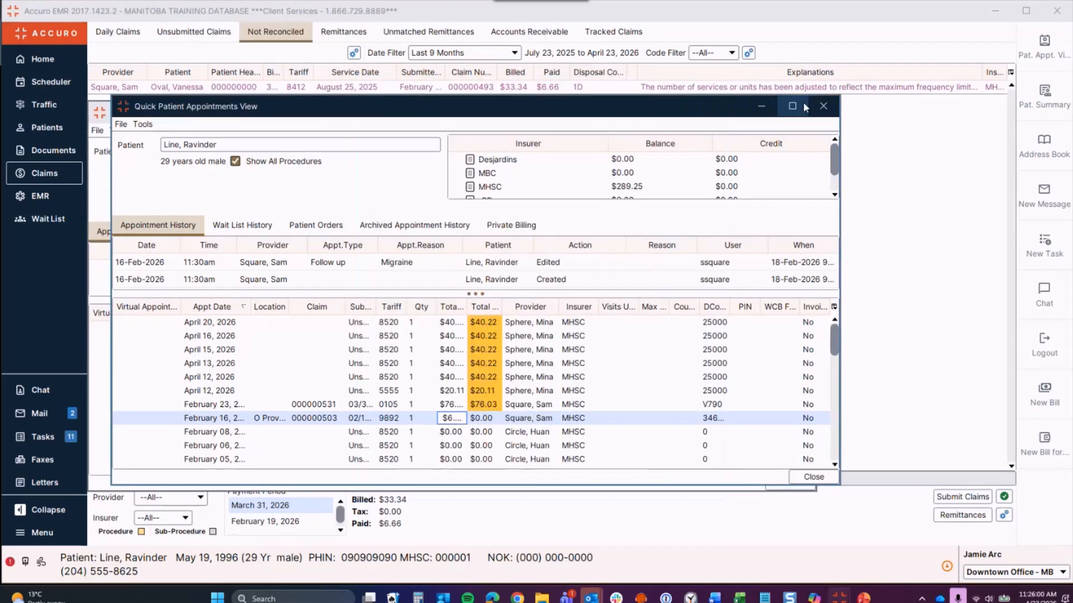
{"action": "left_click", "coordinate": [822, 105]}
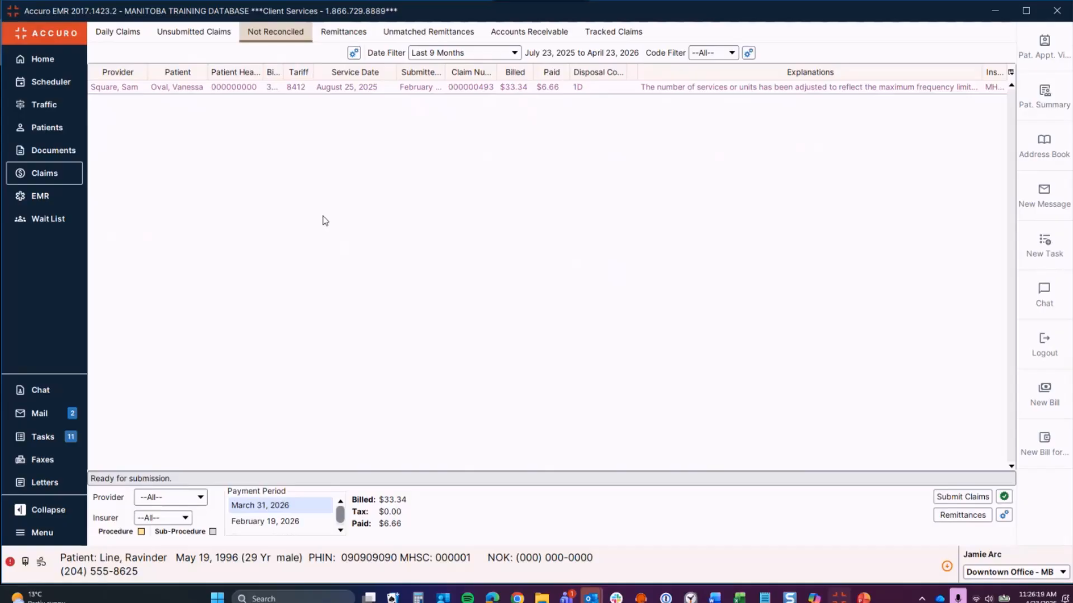
{"action": "right_click", "coordinate": [373, 91]}
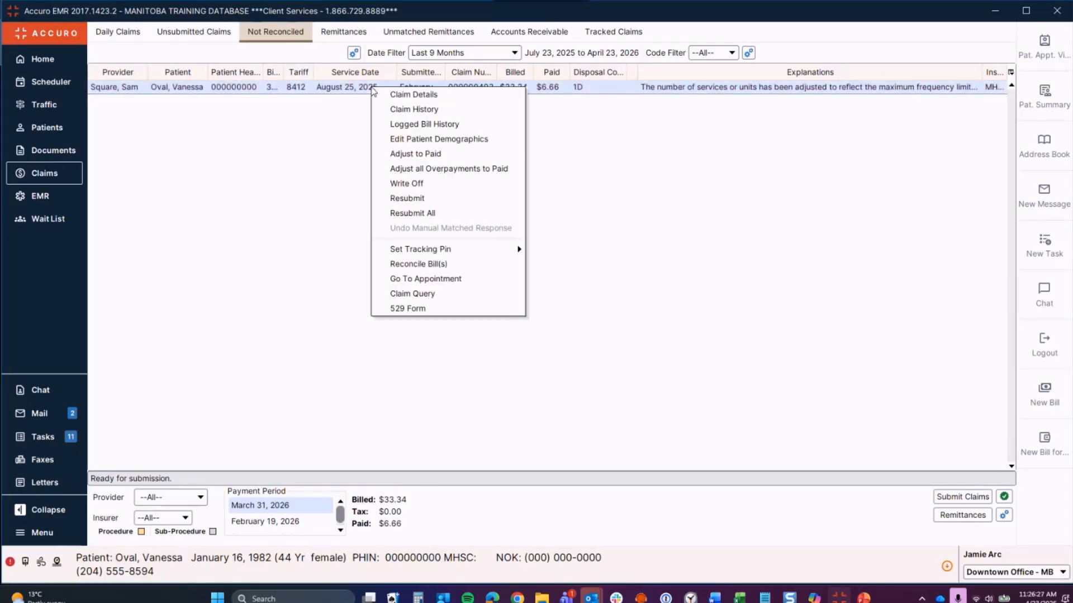
{"action": "left_click", "coordinate": [427, 183]}
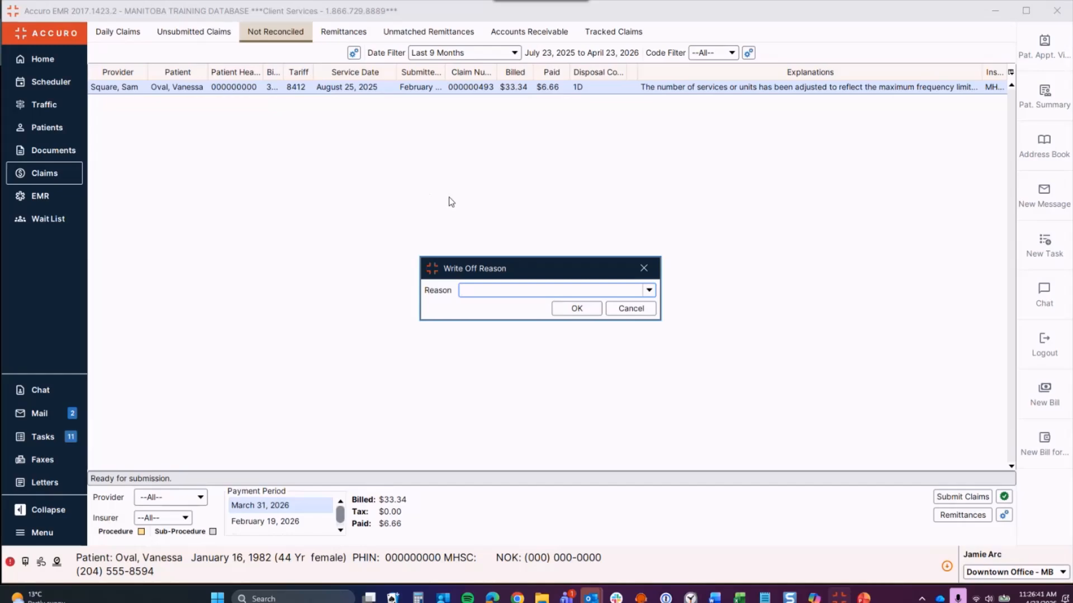
{"action": "left_click", "coordinate": [648, 290]}
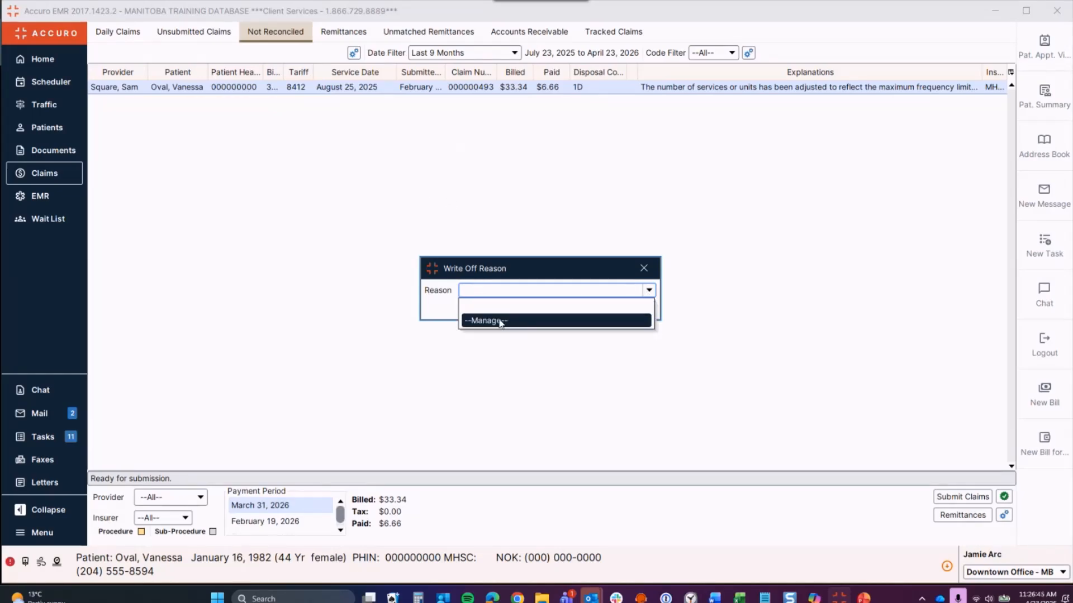
{"action": "left_click", "coordinate": [519, 308]}
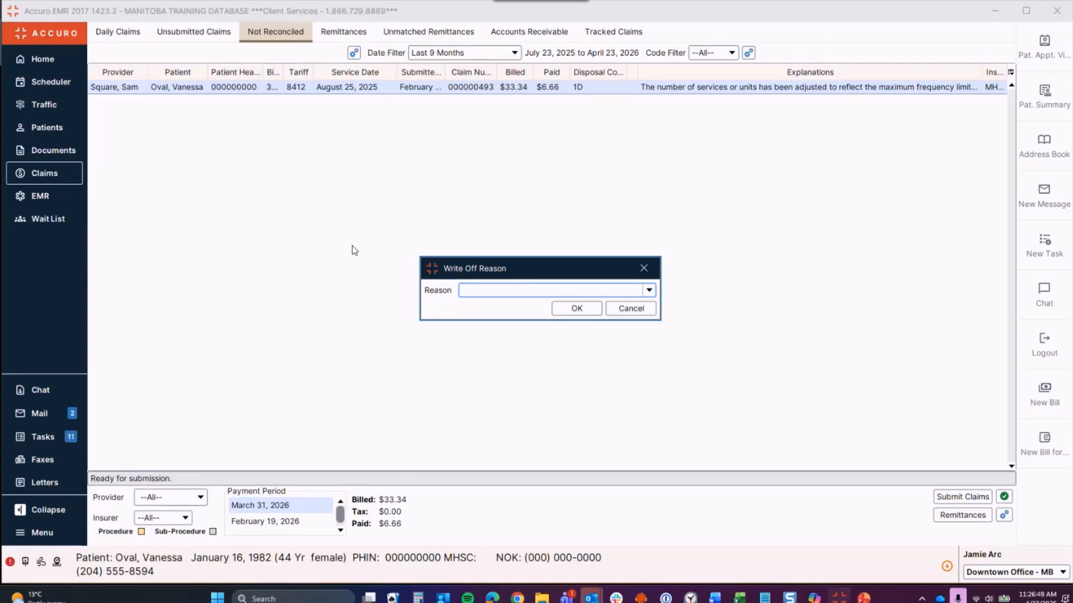
{"action": "left_click", "coordinate": [644, 270]}
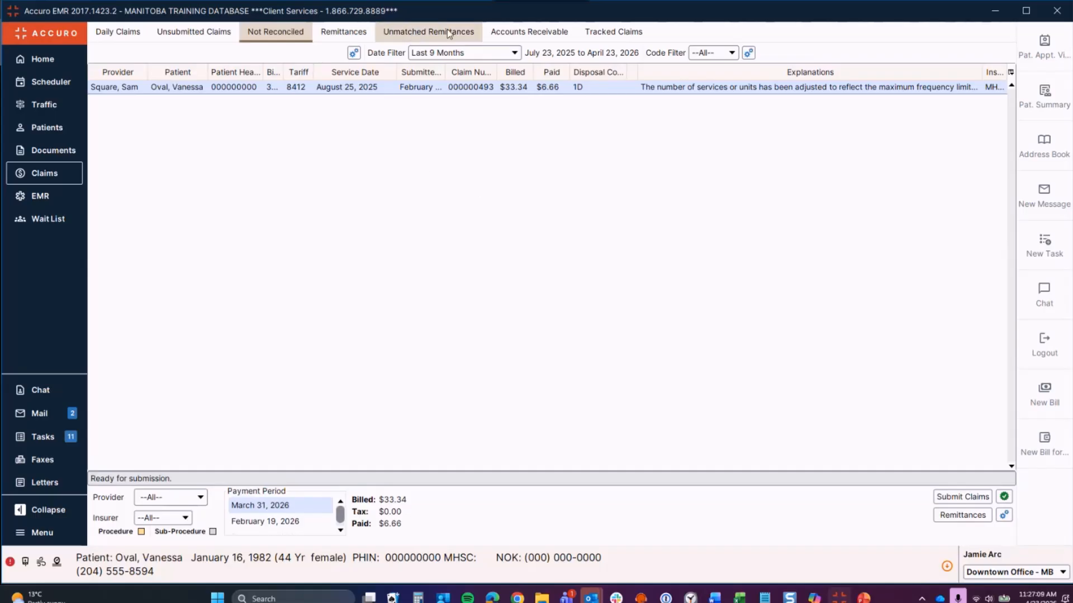
Step: Find outstanding claims for insurer MHSC in Accounts Receivable, totalling $798.04 owing
{"action": "left_click", "coordinate": [528, 29]}
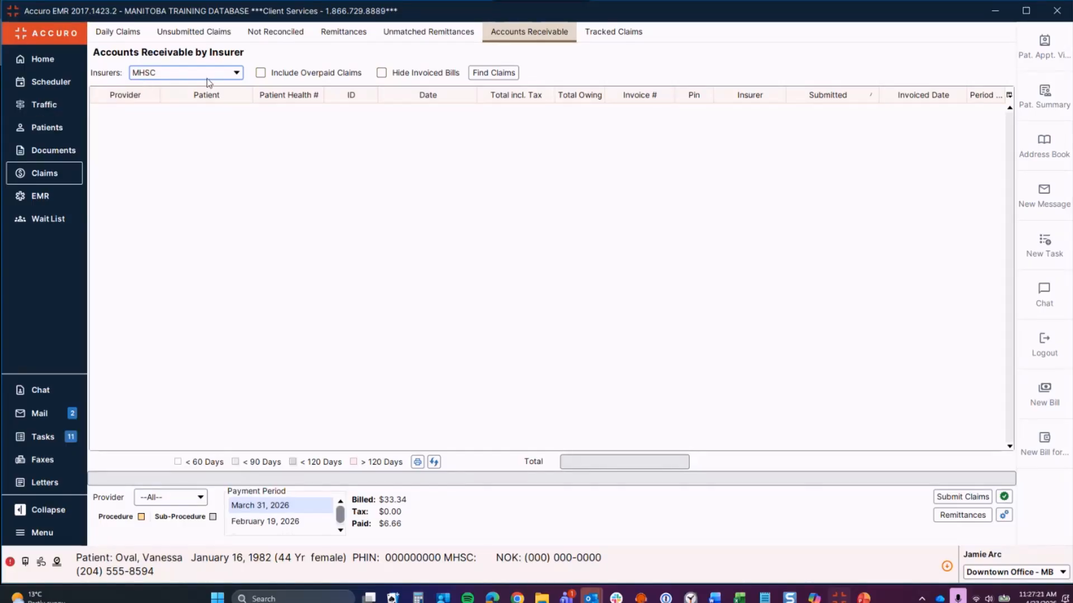
{"action": "left_click", "coordinate": [237, 73]}
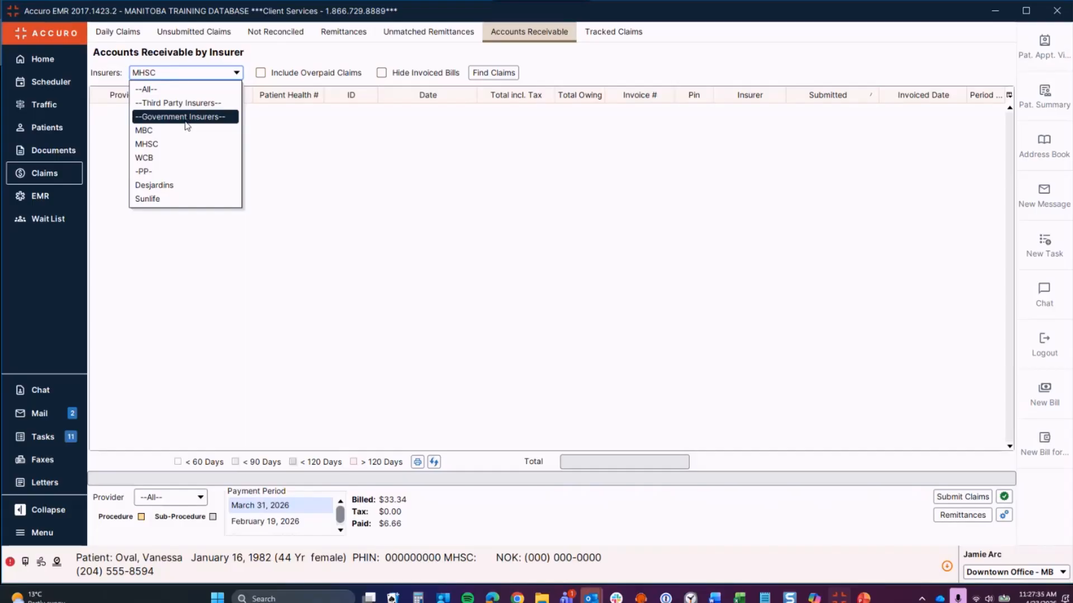
{"action": "left_click", "coordinate": [165, 147]}
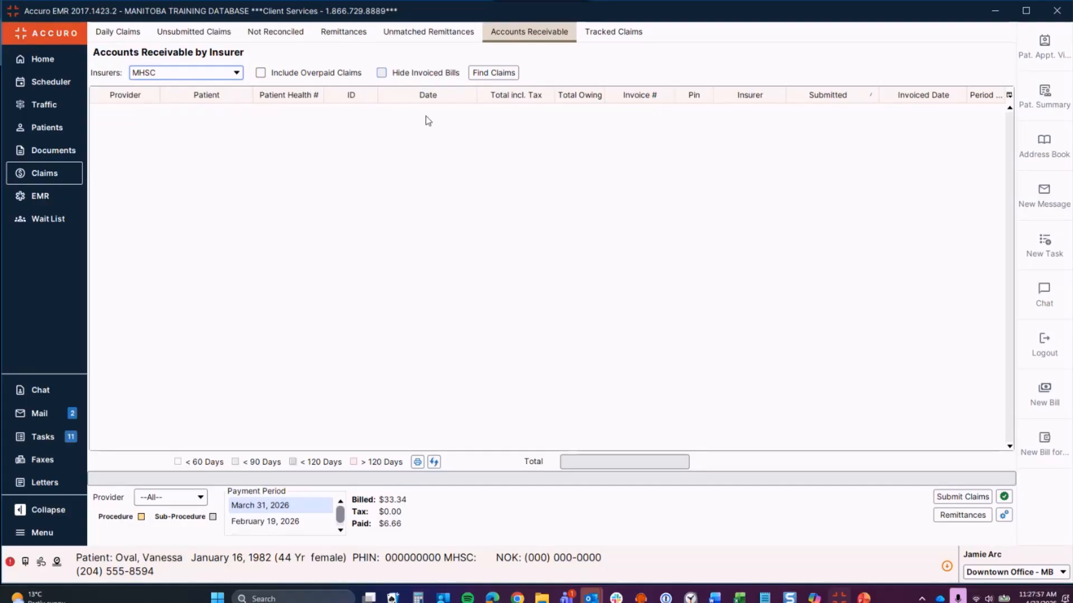
{"action": "left_click", "coordinate": [489, 73]}
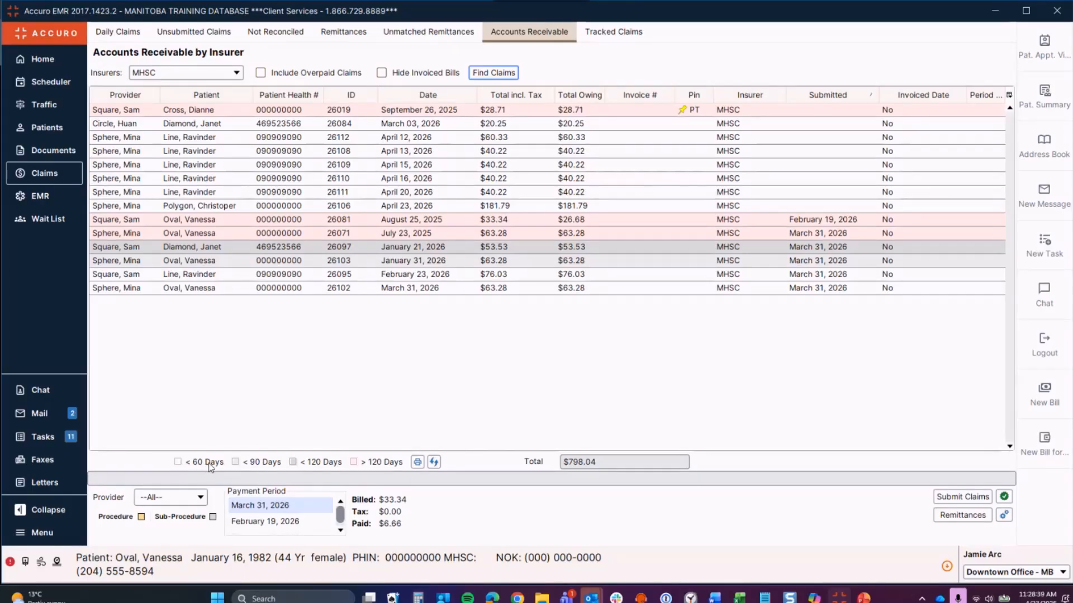
Step: Set A/R age colours: light cyan under 90 days, light pink under 120, light yellow over 120
{"action": "left_click", "coordinate": [235, 462]}
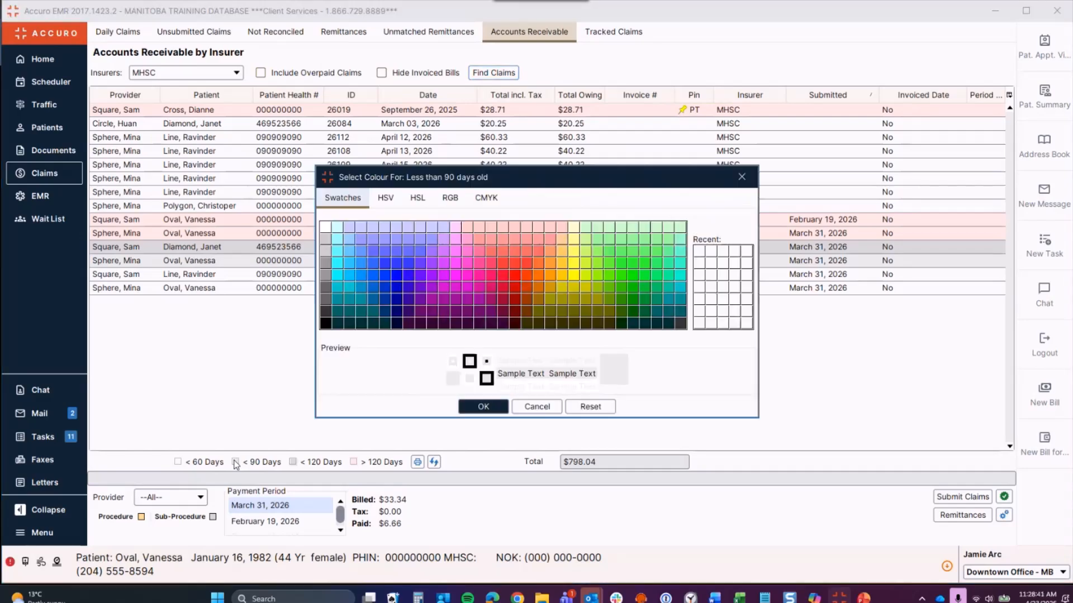
{"action": "left_click", "coordinate": [336, 246]}
{"action": "left_click", "coordinate": [483, 407]}
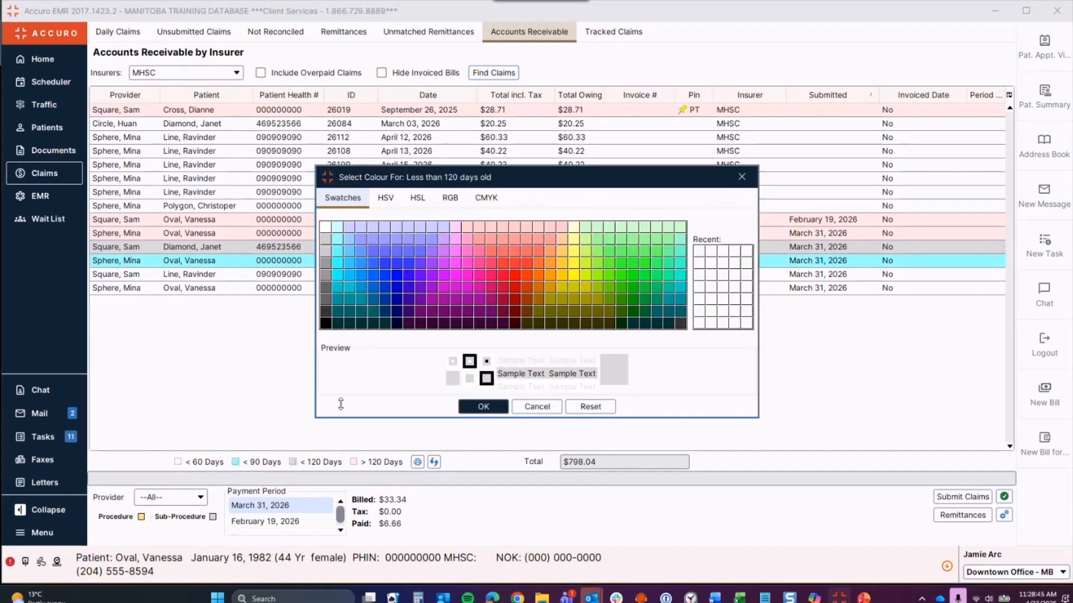
{"action": "left_click", "coordinate": [293, 462]}
{"action": "left_click", "coordinate": [479, 228]}
{"action": "left_click", "coordinate": [484, 407]}
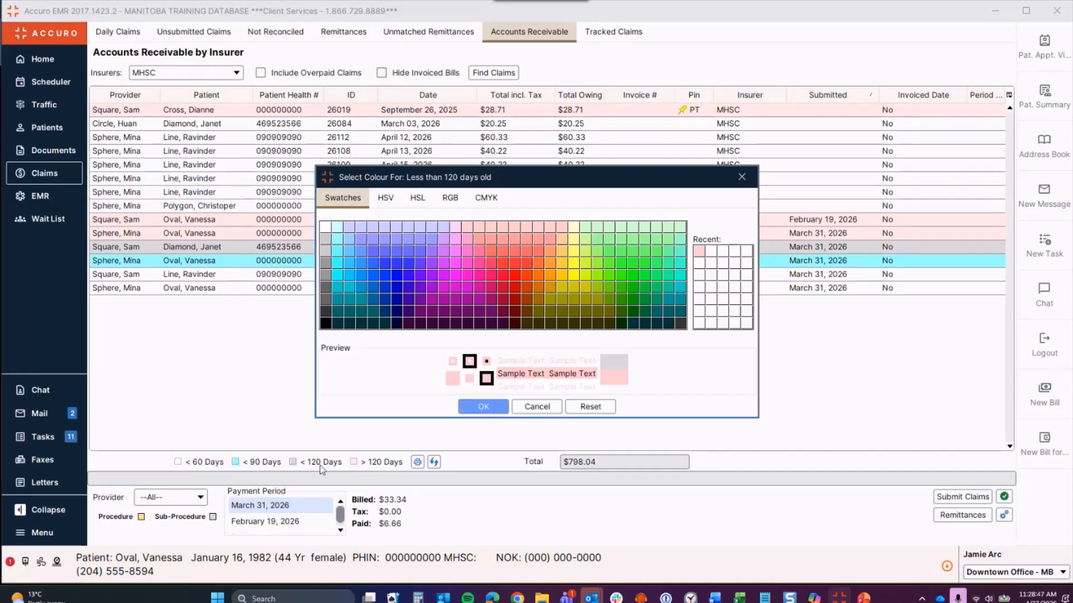
{"action": "left_click", "coordinate": [353, 462]}
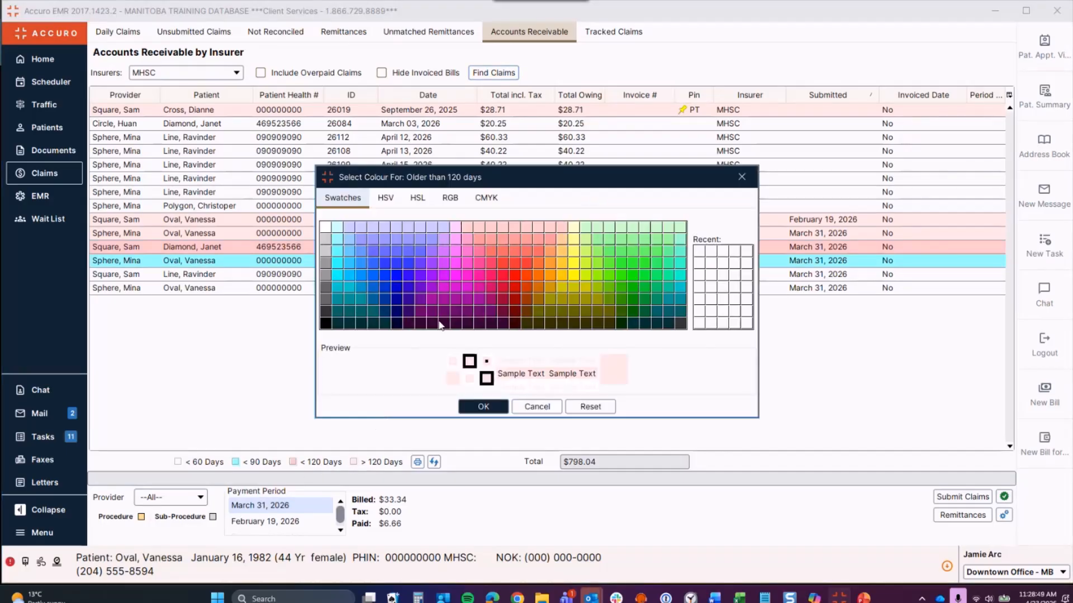
{"action": "left_click", "coordinate": [575, 244]}
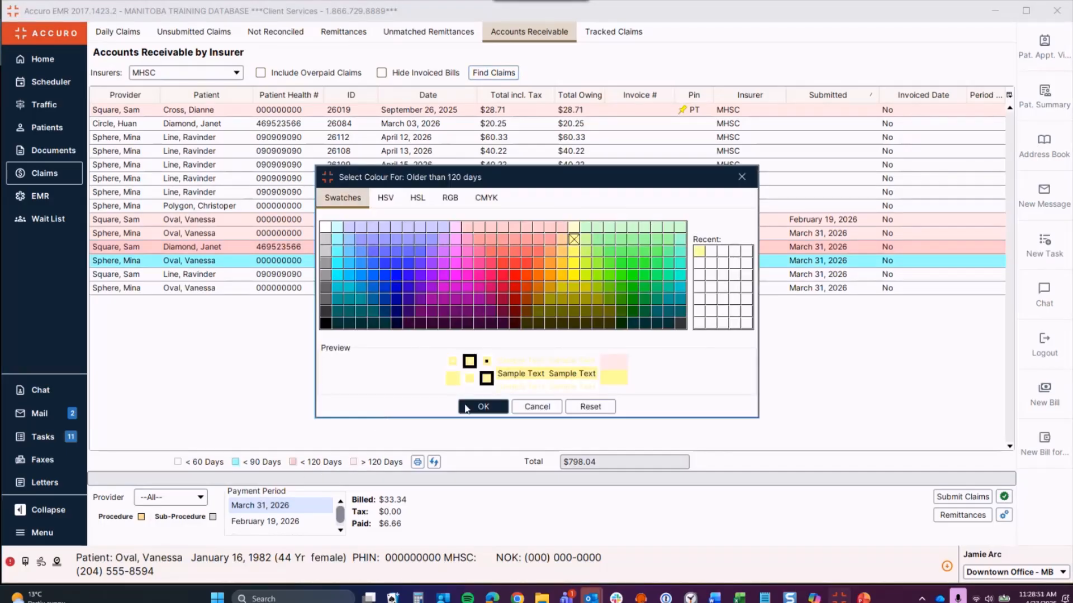
{"action": "left_click", "coordinate": [481, 406]}
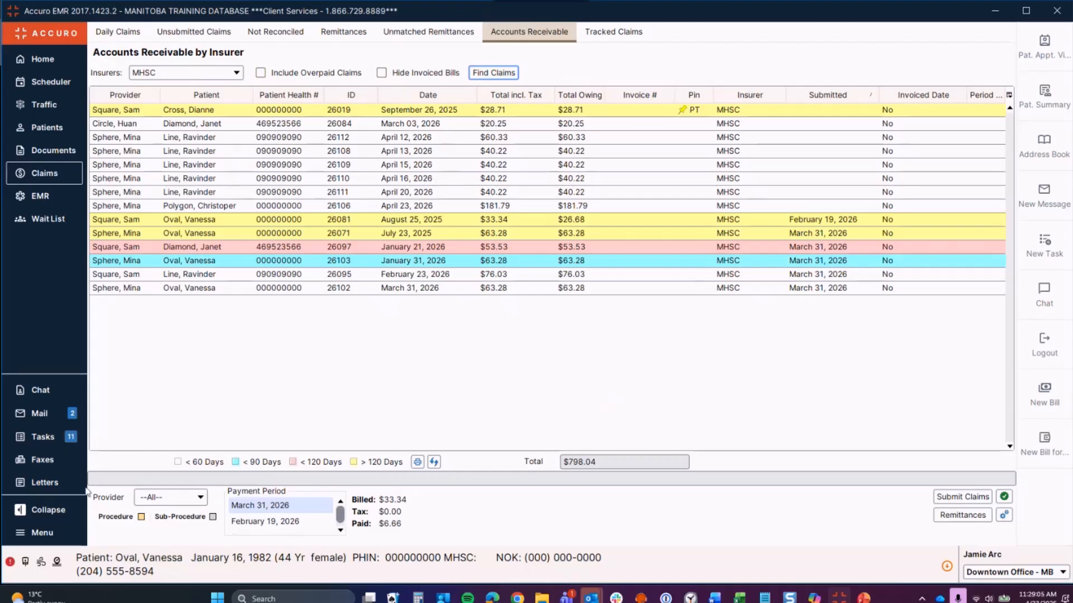
Step: Open the Reports window from the main menu
{"action": "left_click", "coordinate": [55, 529]}
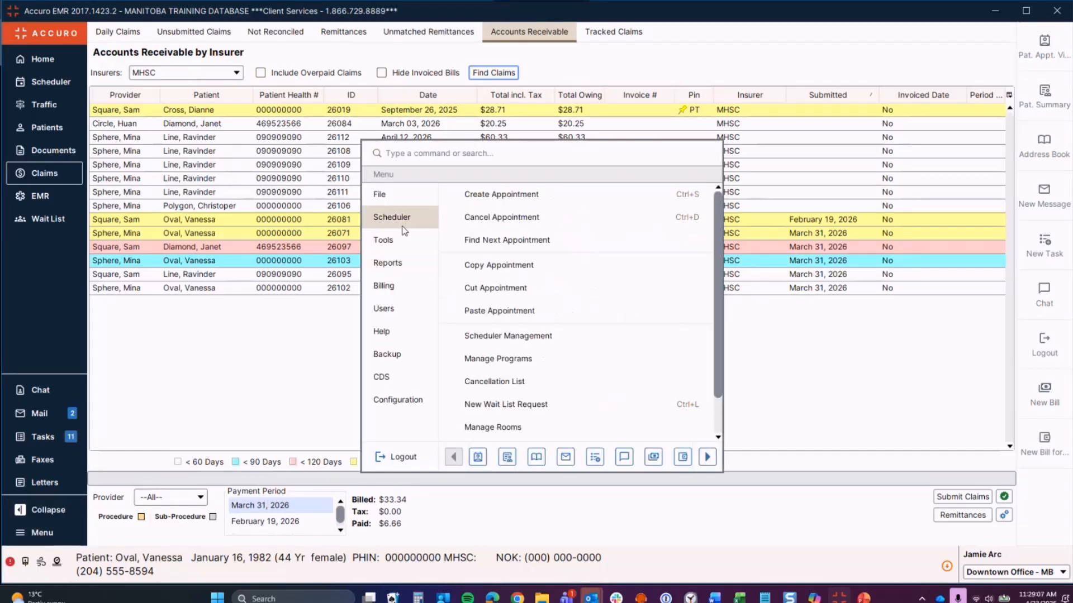
{"action": "mouse_move", "coordinate": [413, 263]}
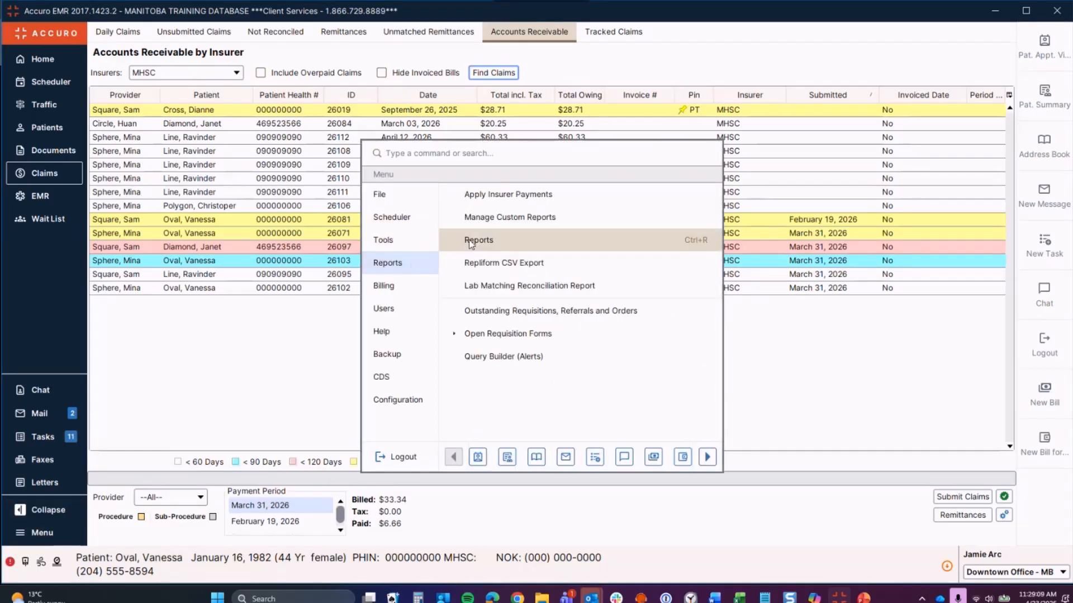
{"action": "left_click", "coordinate": [696, 240]}
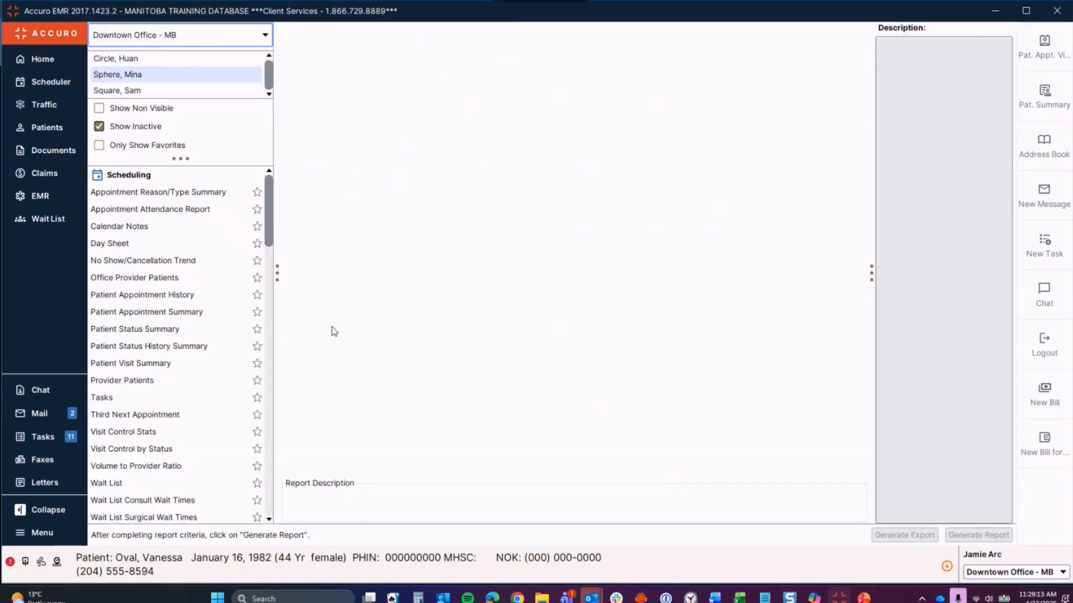
Step: Browse the Not On File and Write Offs report criteria, then minimize Accuro
{"action": "left_click_drag", "start_coordinate": [268, 237], "coordinate": [269, 351]}
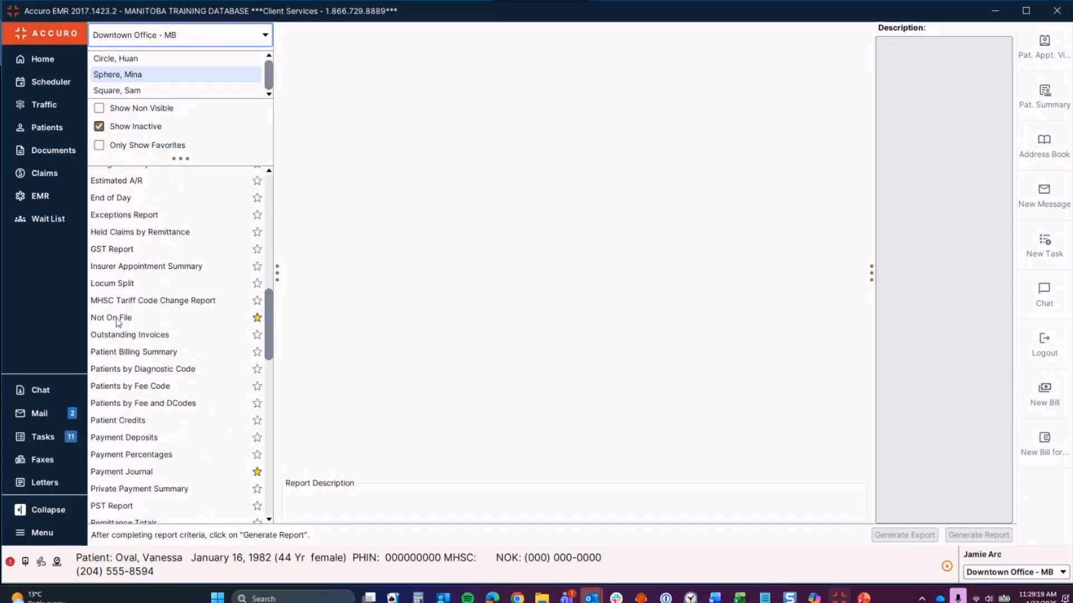
{"action": "left_click", "coordinate": [193, 318]}
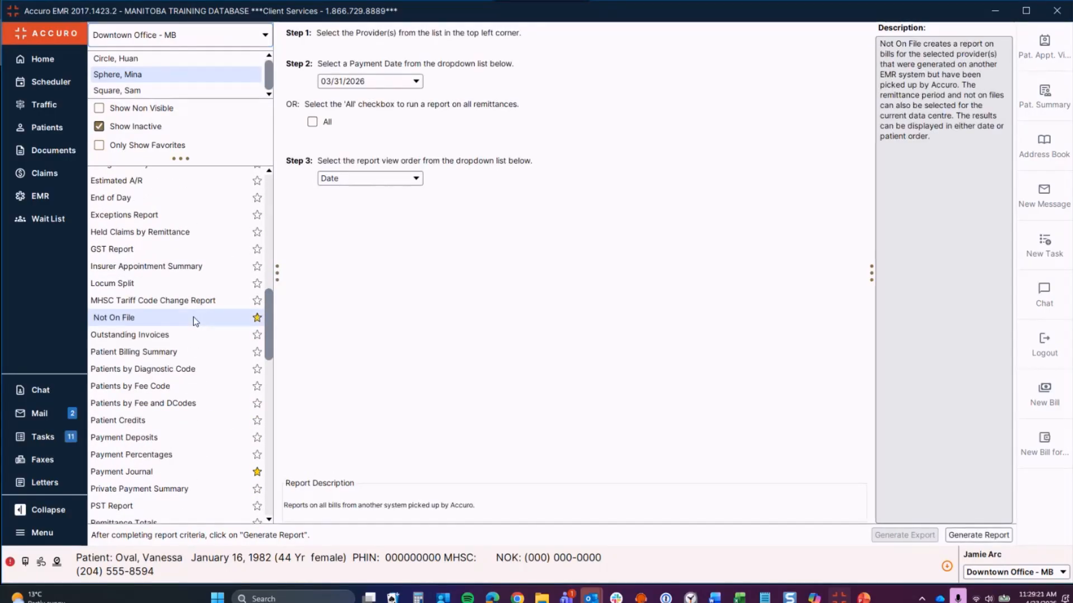
{"action": "scroll", "coordinate": [195, 322], "scroll_direction": "down", "scroll_amount": 4}
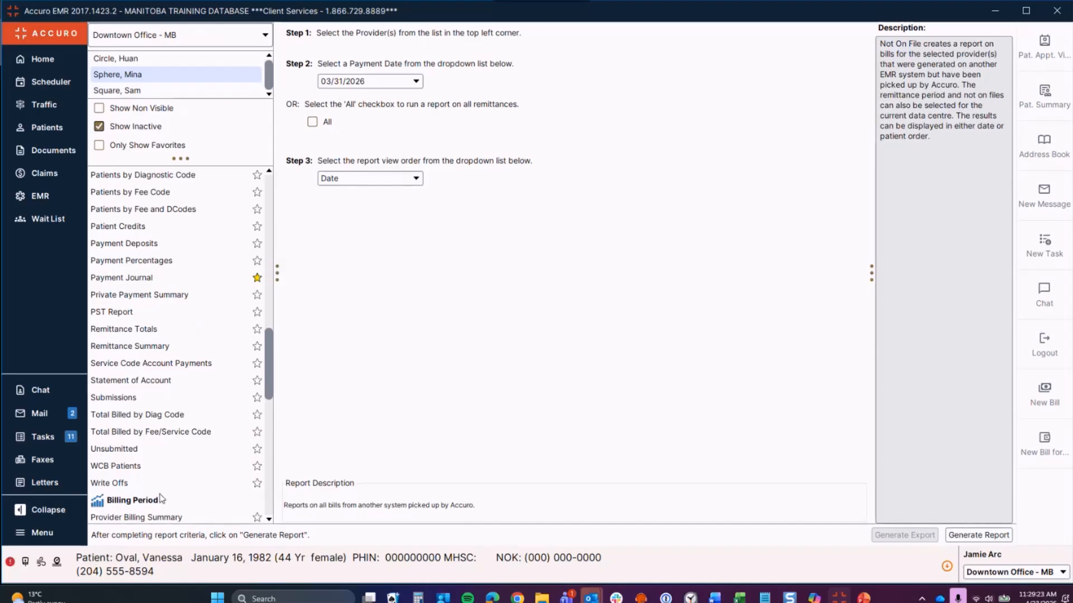
{"action": "left_click", "coordinate": [256, 484]}
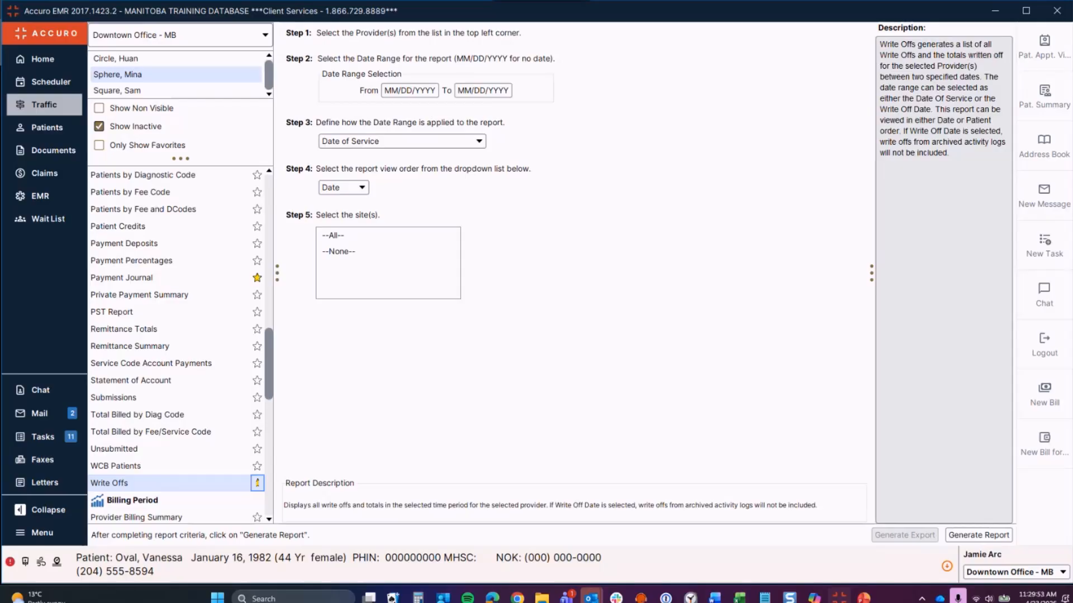
{"action": "left_click", "coordinate": [994, 12]}
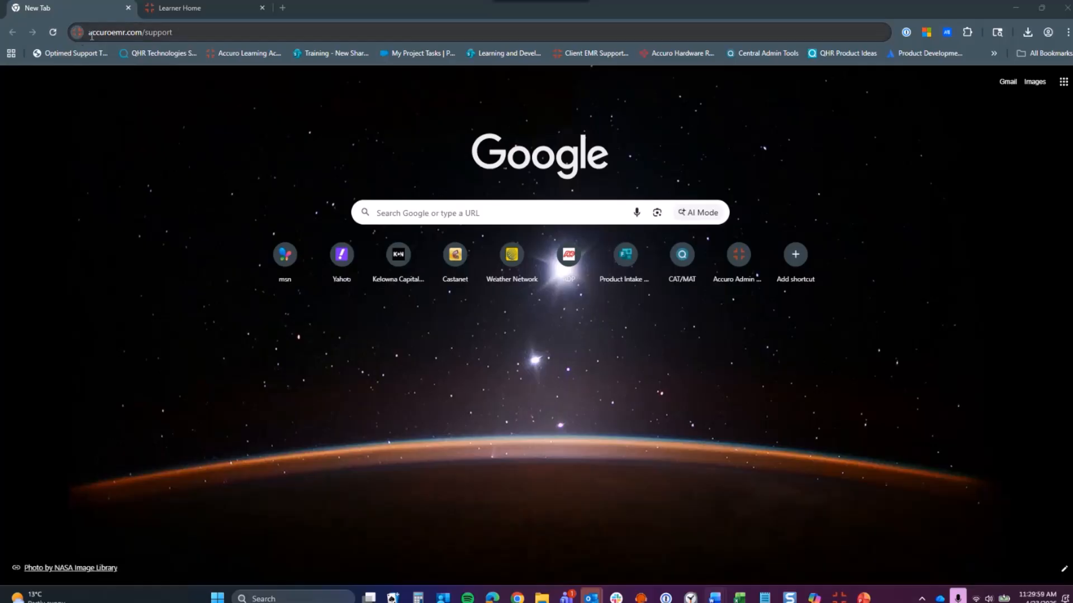
Step: Load accuroemr.com/support, open the Accuro training options page, then switch to Learner Home
{"action": "left_click", "coordinate": [183, 32]}
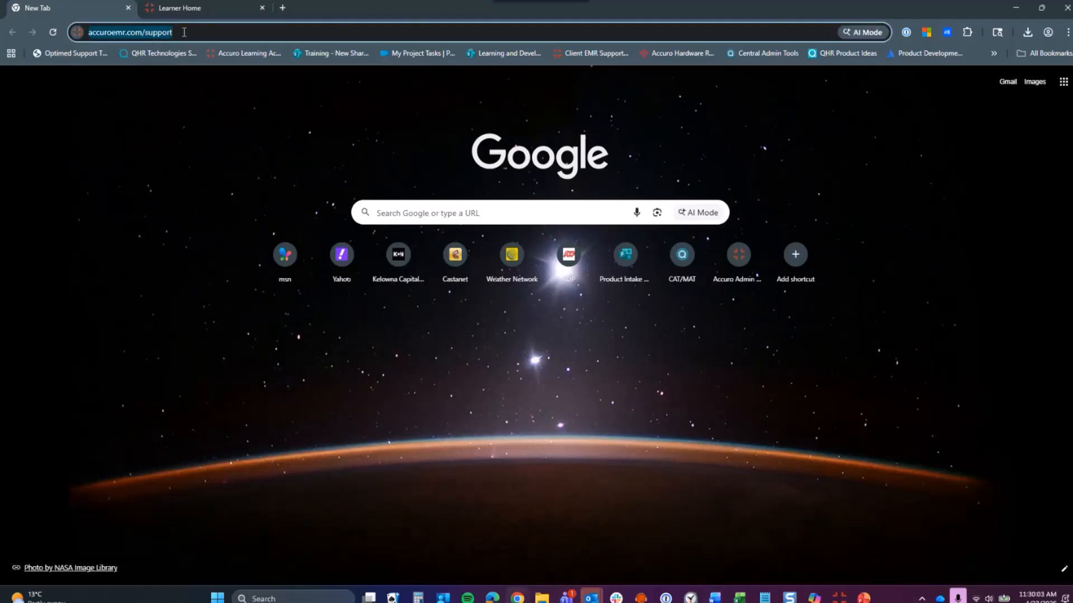
{"action": "key", "text": "Return"}
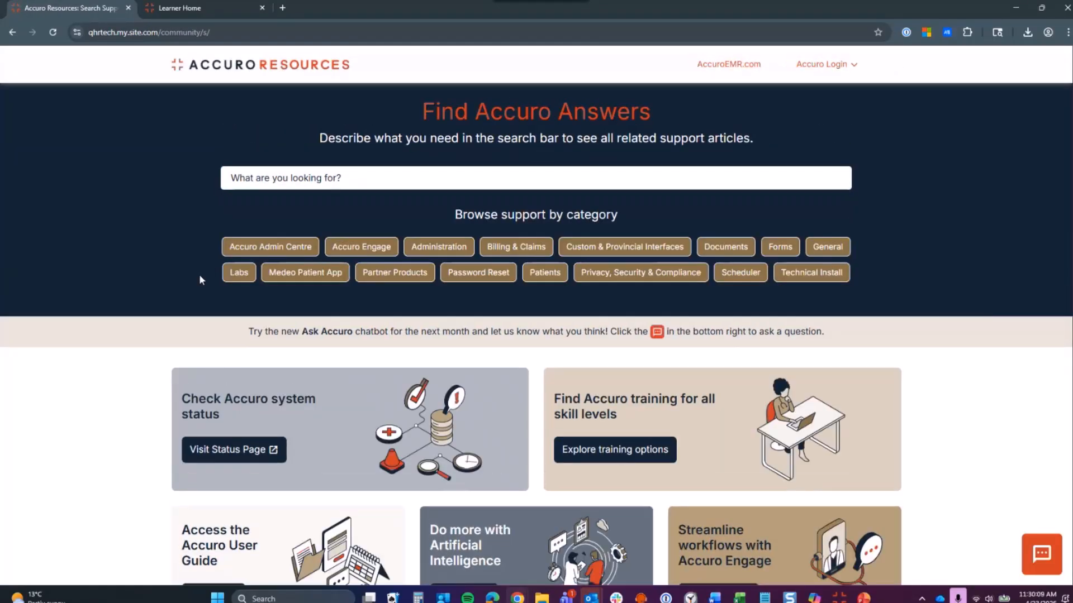
{"action": "left_click", "coordinate": [306, 176]}
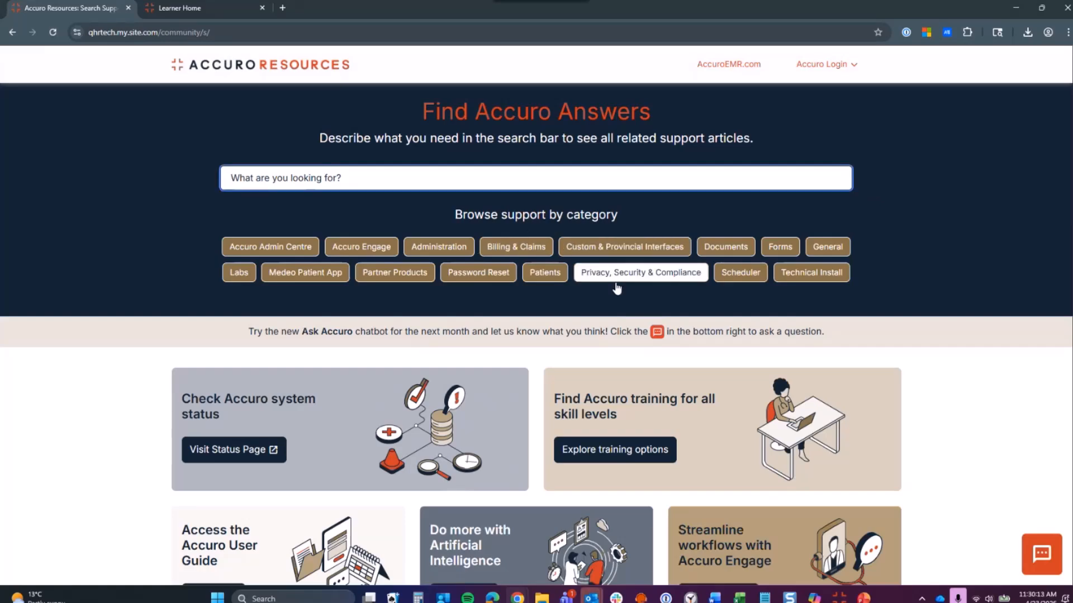
{"action": "scroll", "coordinate": [447, 391], "scroll_direction": "down", "scroll_amount": 1}
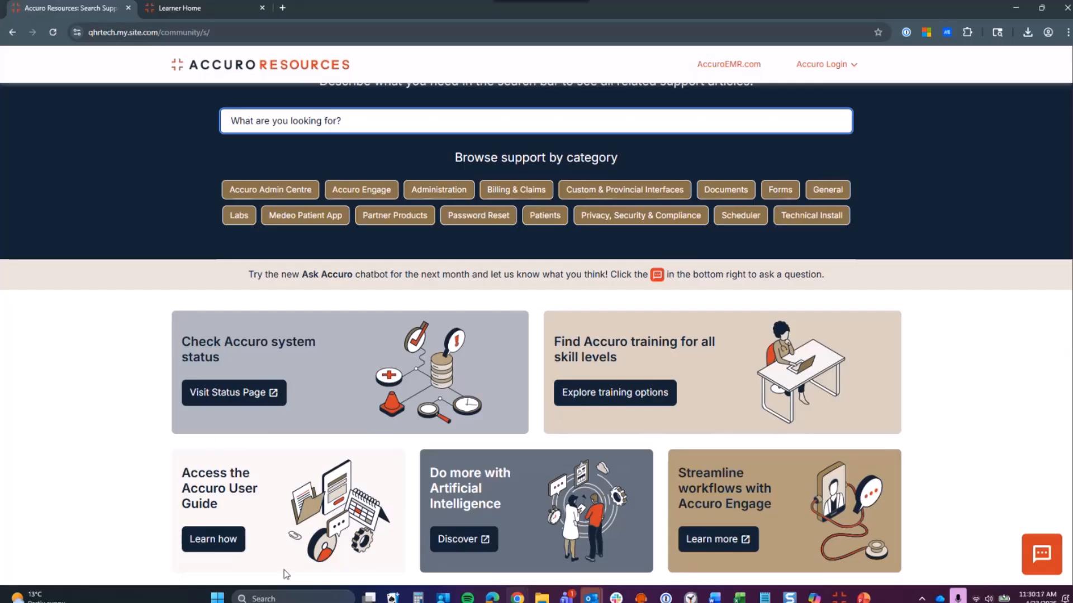
{"action": "left_click", "coordinate": [593, 401]}
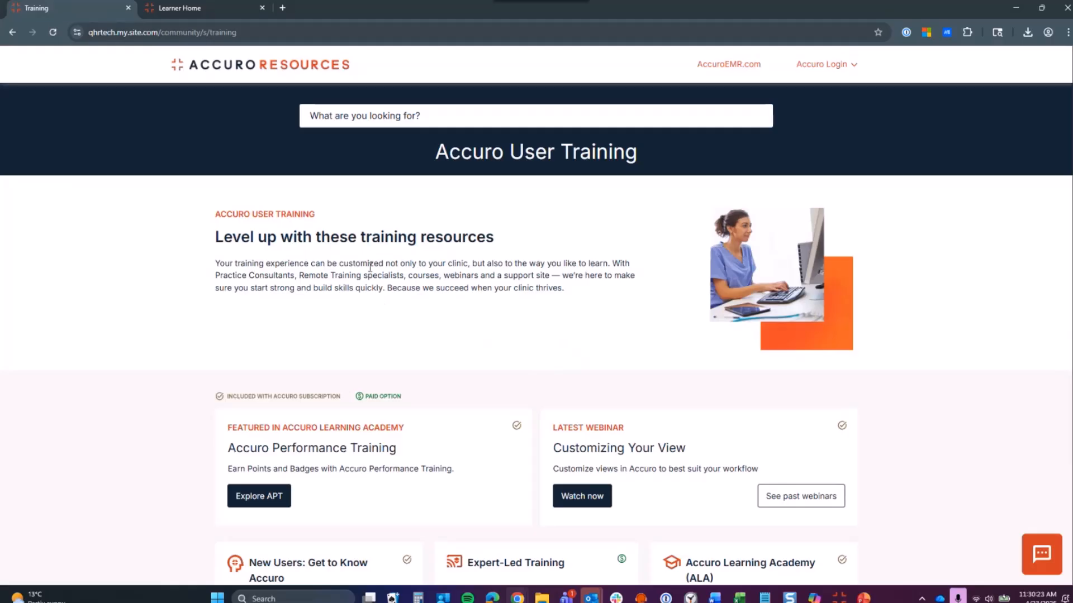
{"action": "scroll", "coordinate": [370, 267], "scroll_direction": "down", "scroll_amount": 2}
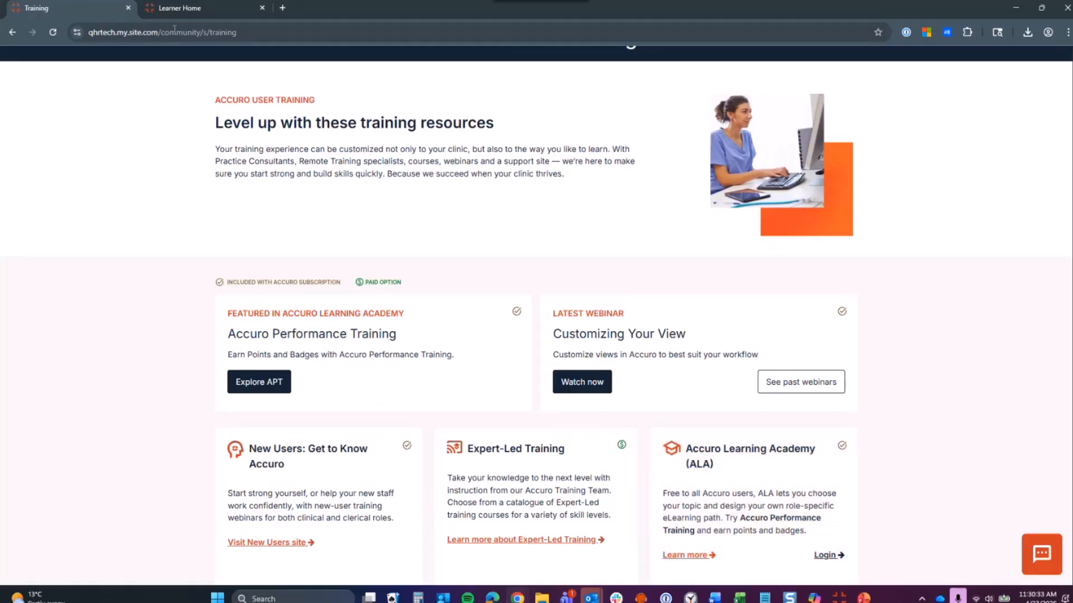
{"action": "left_click", "coordinate": [174, 9]}
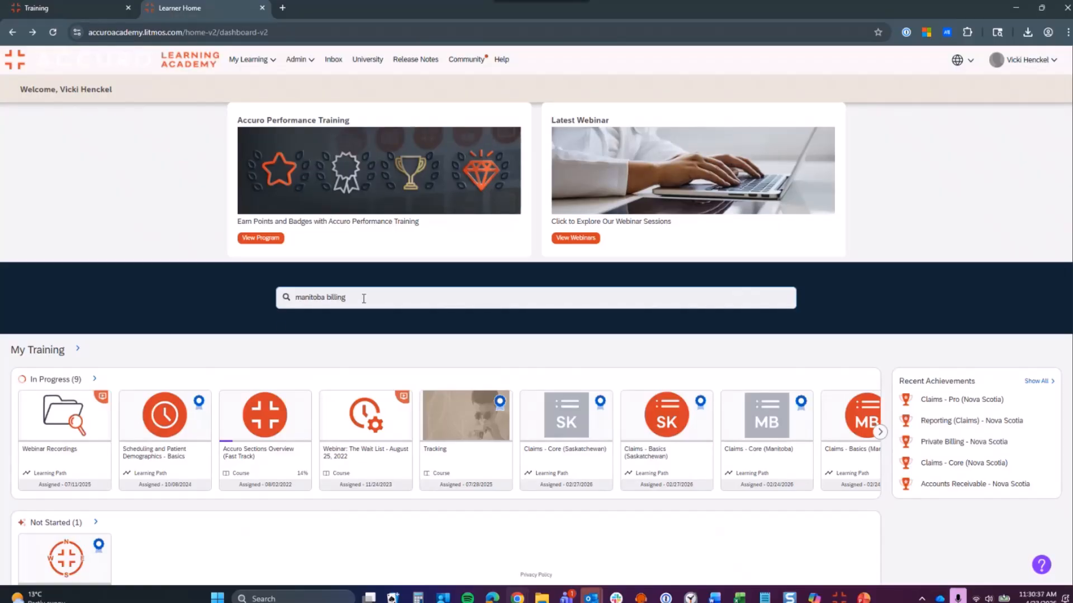
Step: Search 'manitoba billing', then open Claims – Basics (Manitoba) from Accuro Performance Training
{"action": "key", "text": "Return"}
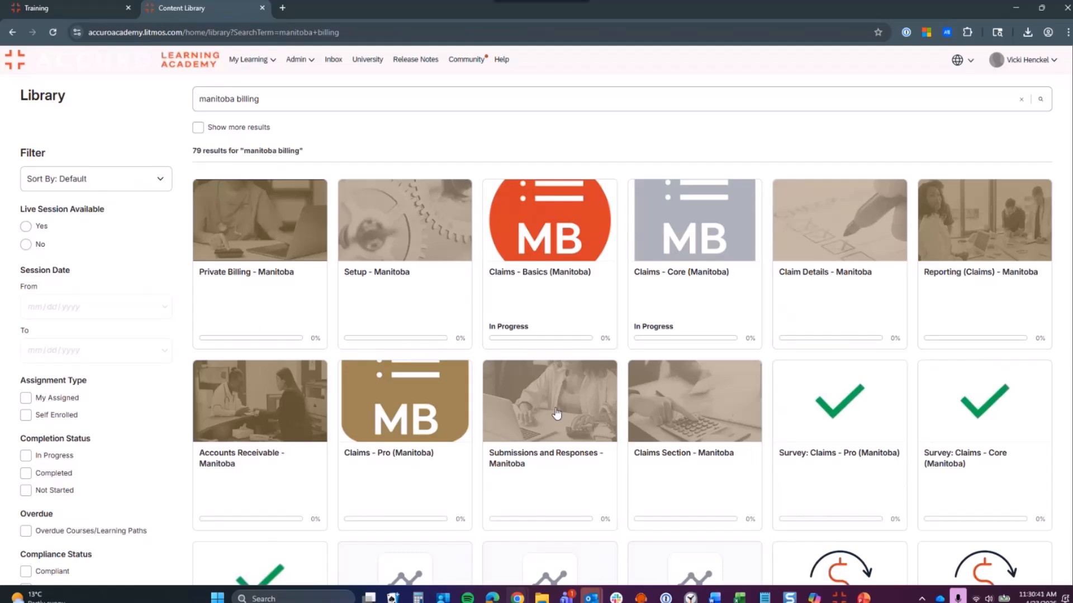
{"action": "left_click", "coordinate": [14, 32]}
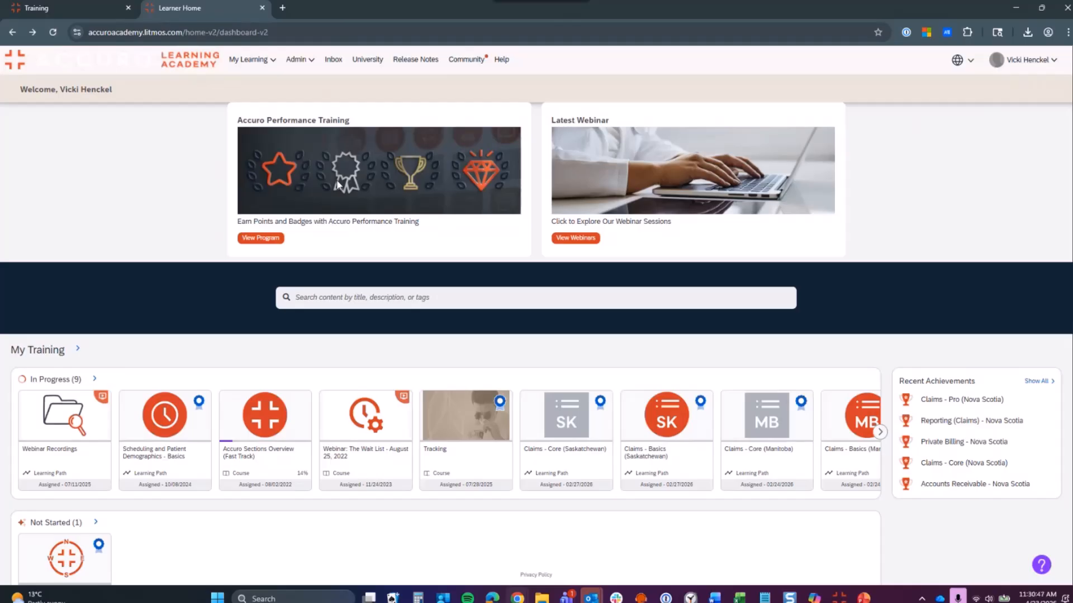
{"action": "left_click", "coordinate": [248, 239]}
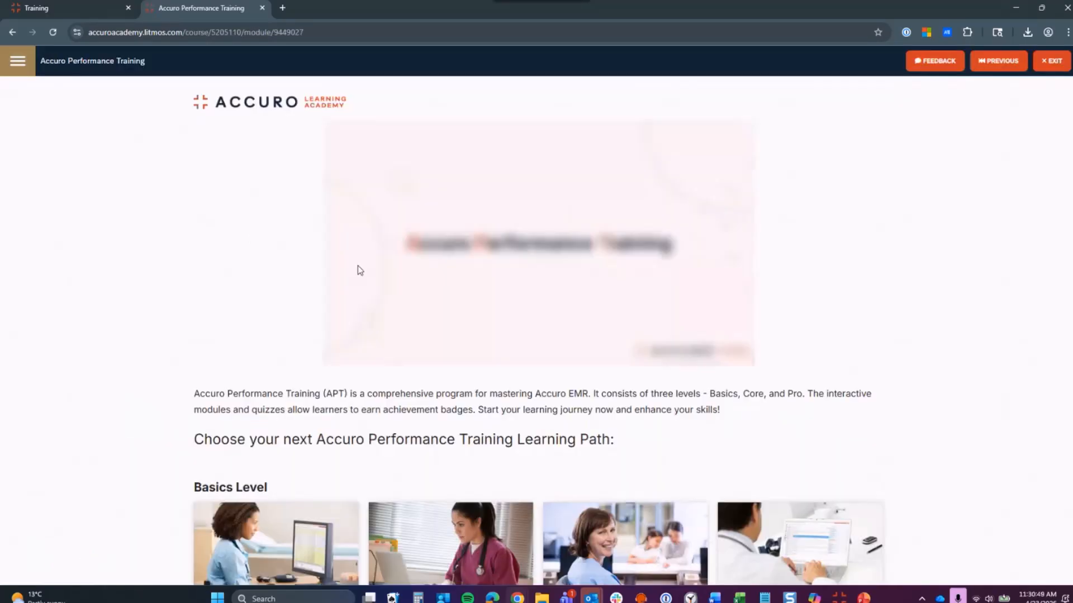
{"action": "scroll", "coordinate": [360, 270], "scroll_direction": "down", "scroll_amount": 6}
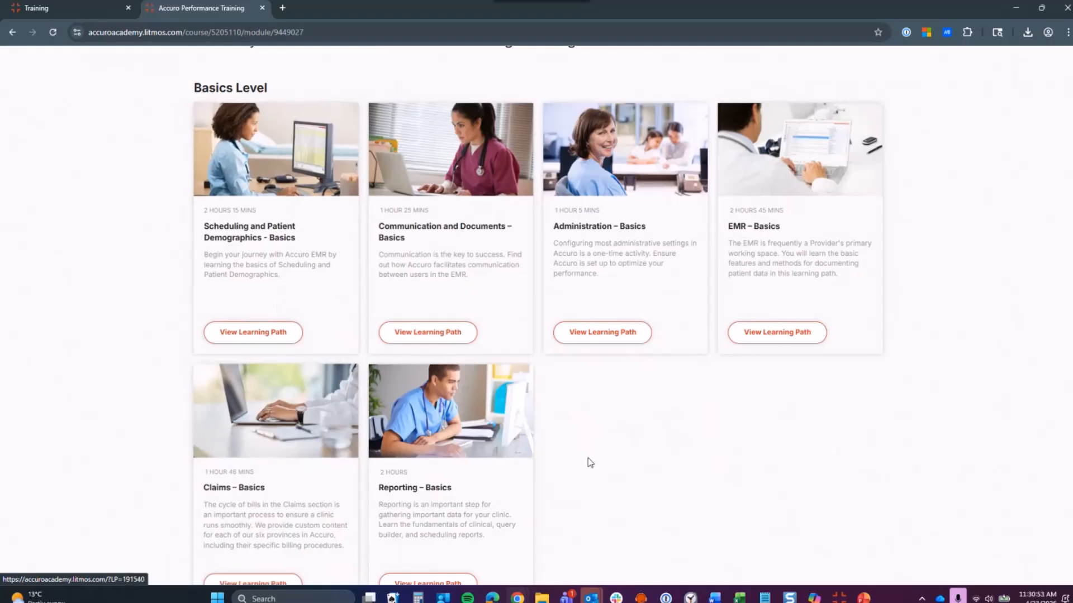
{"action": "scroll", "coordinate": [638, 450], "scroll_direction": "down", "scroll_amount": 1}
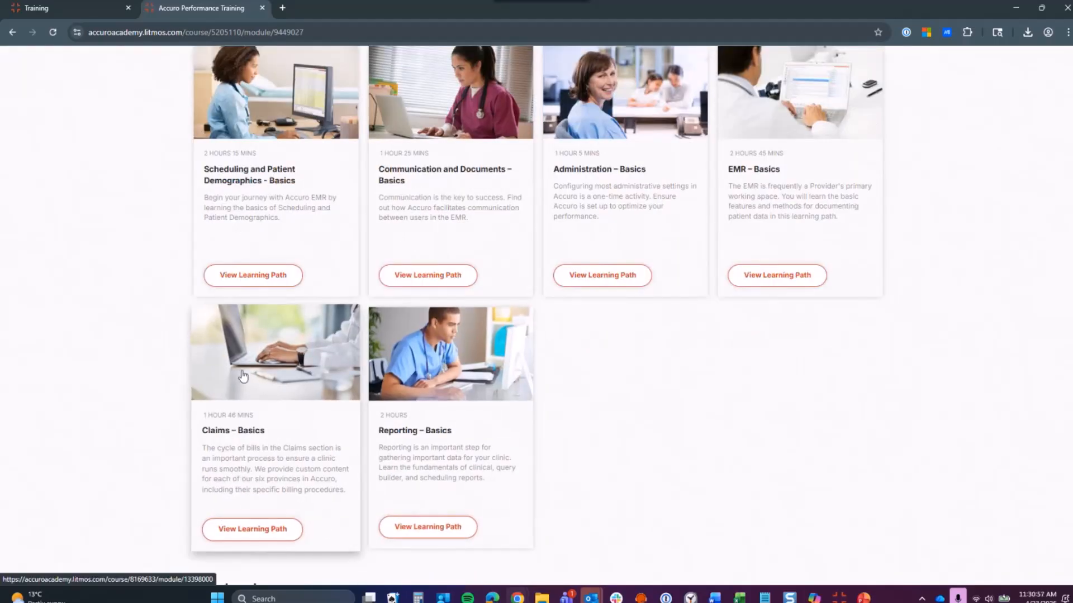
{"action": "left_click", "coordinate": [243, 376]}
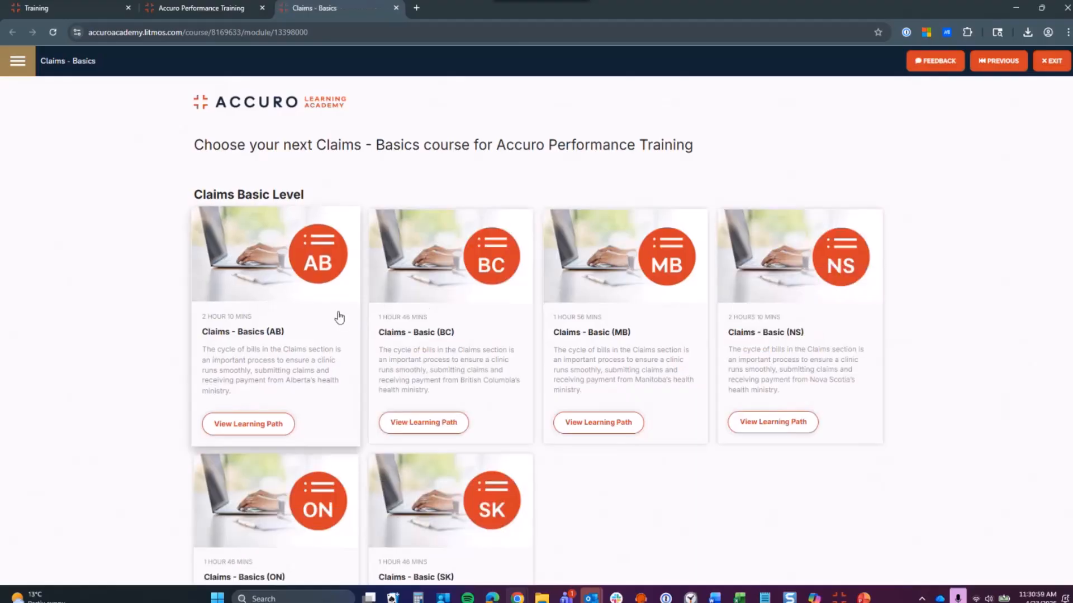
{"action": "left_click", "coordinate": [608, 271]}
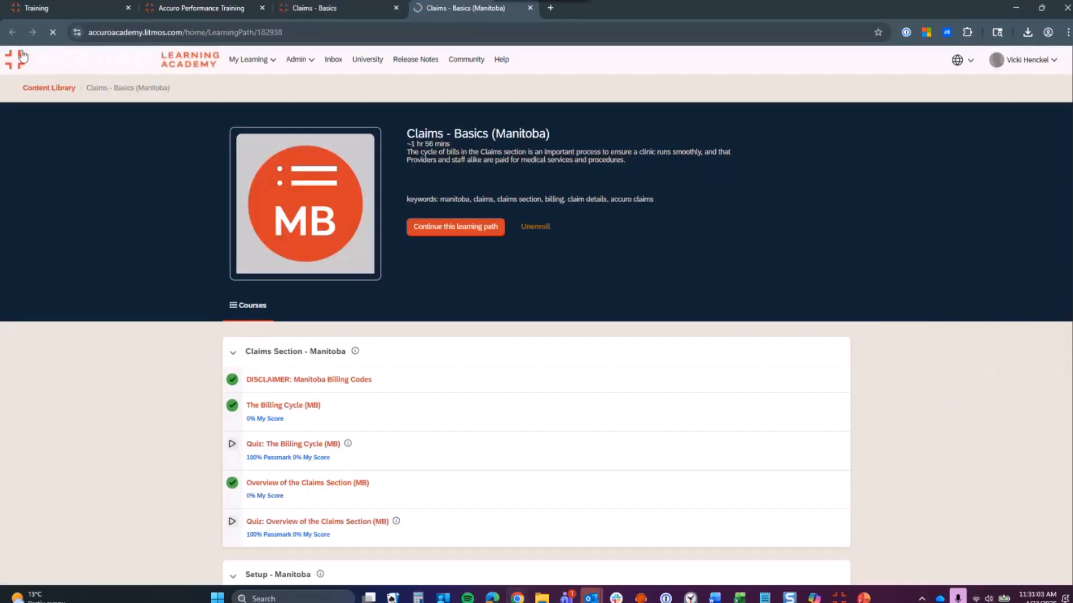
{"action": "left_click", "coordinate": [34, 12]}
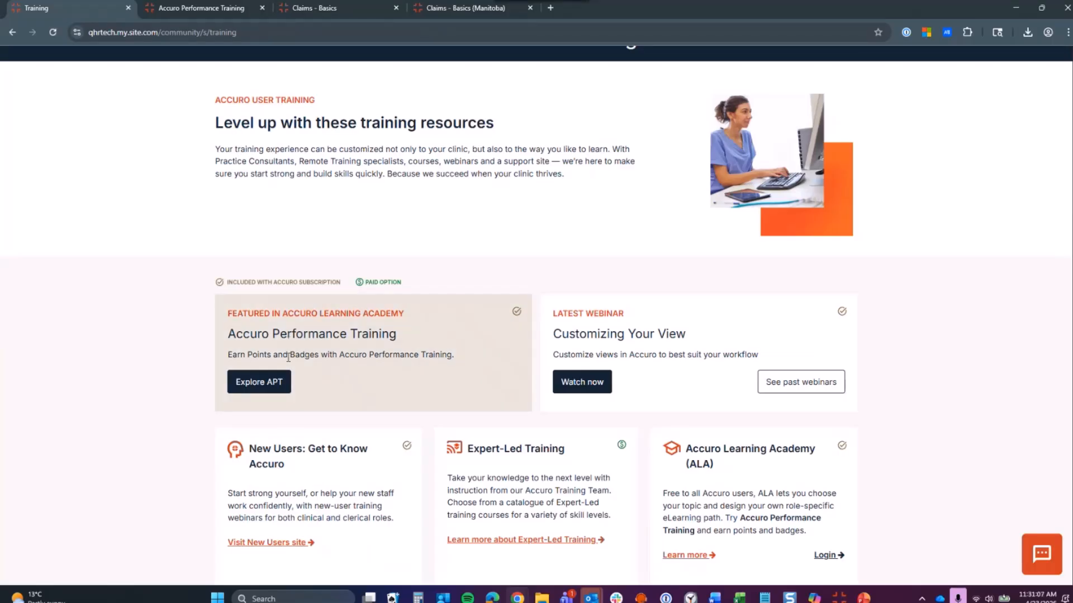
Step: Open the Webinars card's library article and scroll through its schedule and Vimeo recordings
{"action": "scroll", "coordinate": [539, 365], "scroll_direction": "down", "scroll_amount": 1}
{"action": "scroll", "coordinate": [539, 366], "scroll_direction": "down", "scroll_amount": 2}
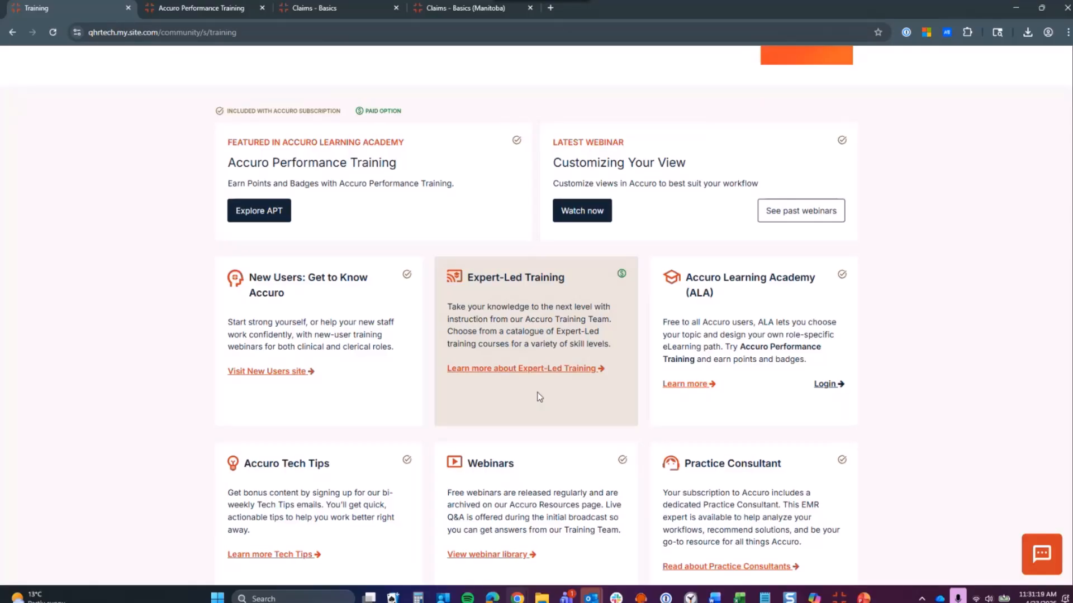
{"action": "scroll", "coordinate": [539, 397], "scroll_direction": "down", "scroll_amount": 3}
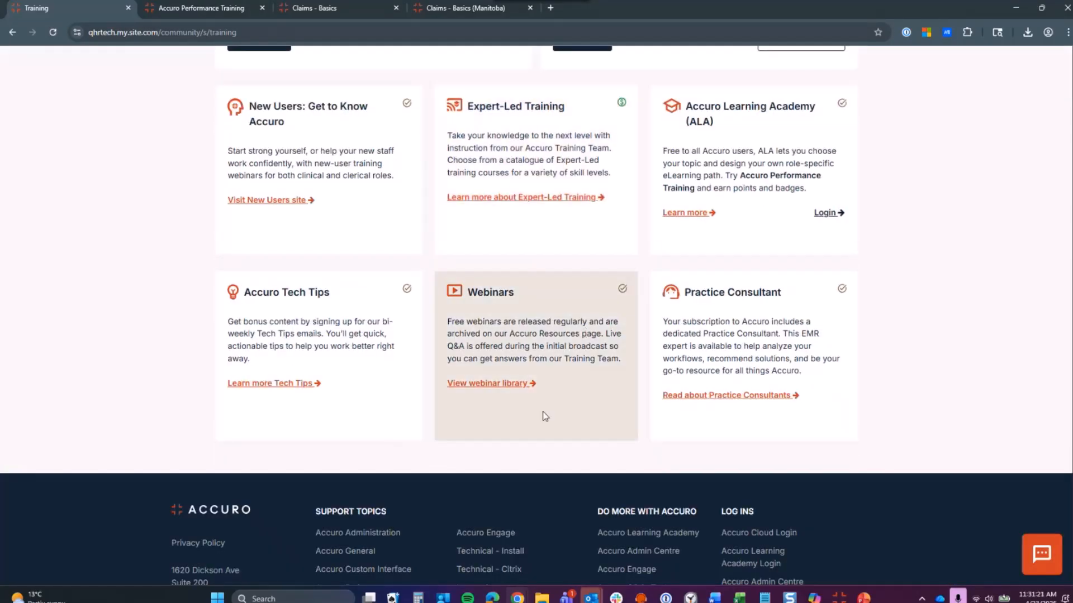
{"action": "left_click", "coordinate": [482, 387]}
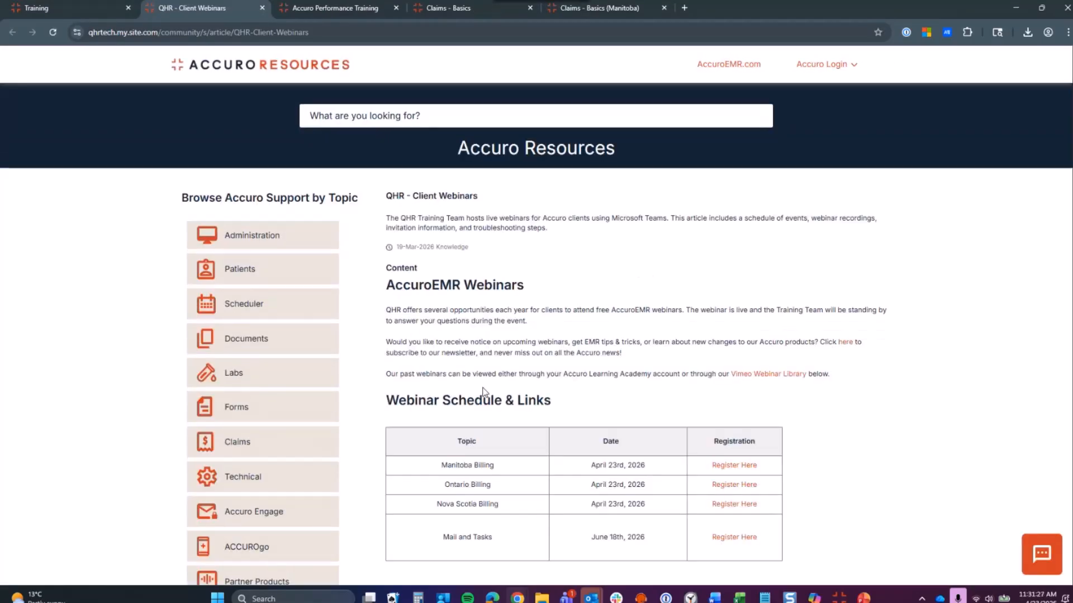
{"action": "scroll", "coordinate": [790, 289], "scroll_direction": "down", "scroll_amount": 3}
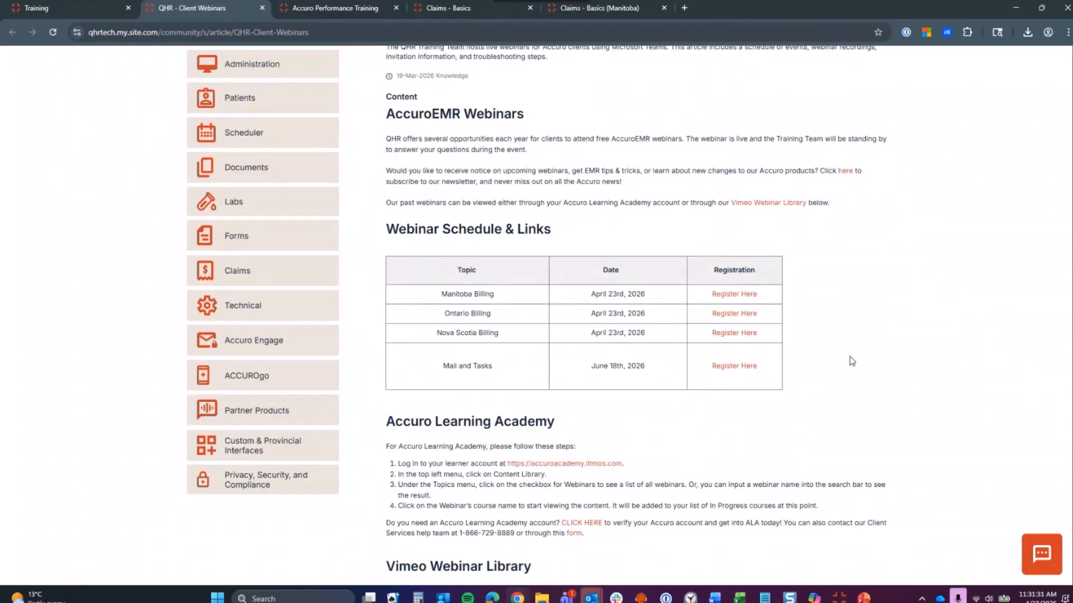
{"action": "scroll", "coordinate": [852, 361], "scroll_direction": "down", "scroll_amount": 6}
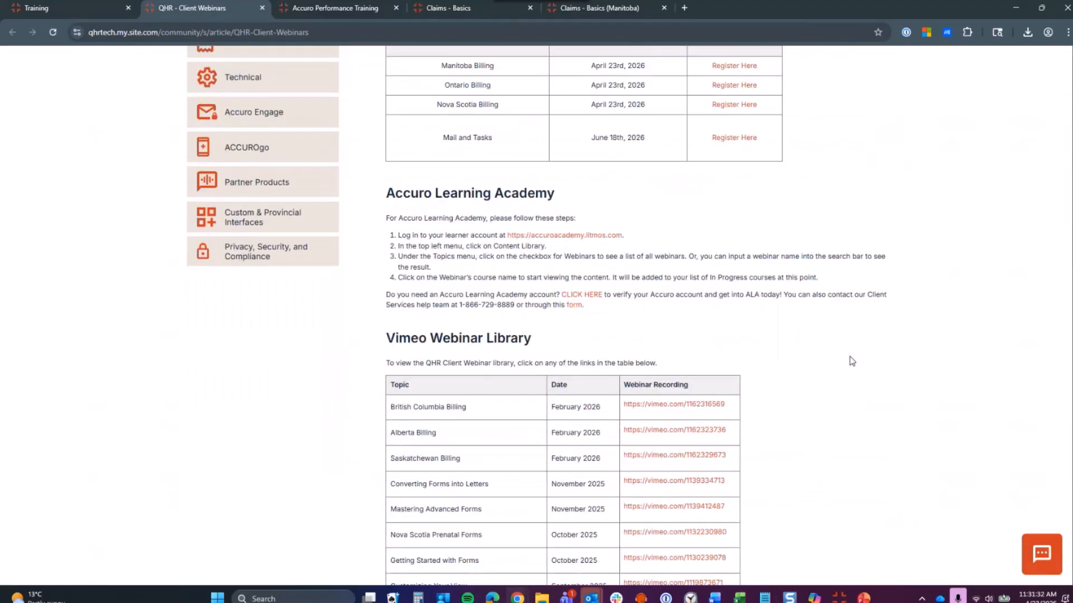